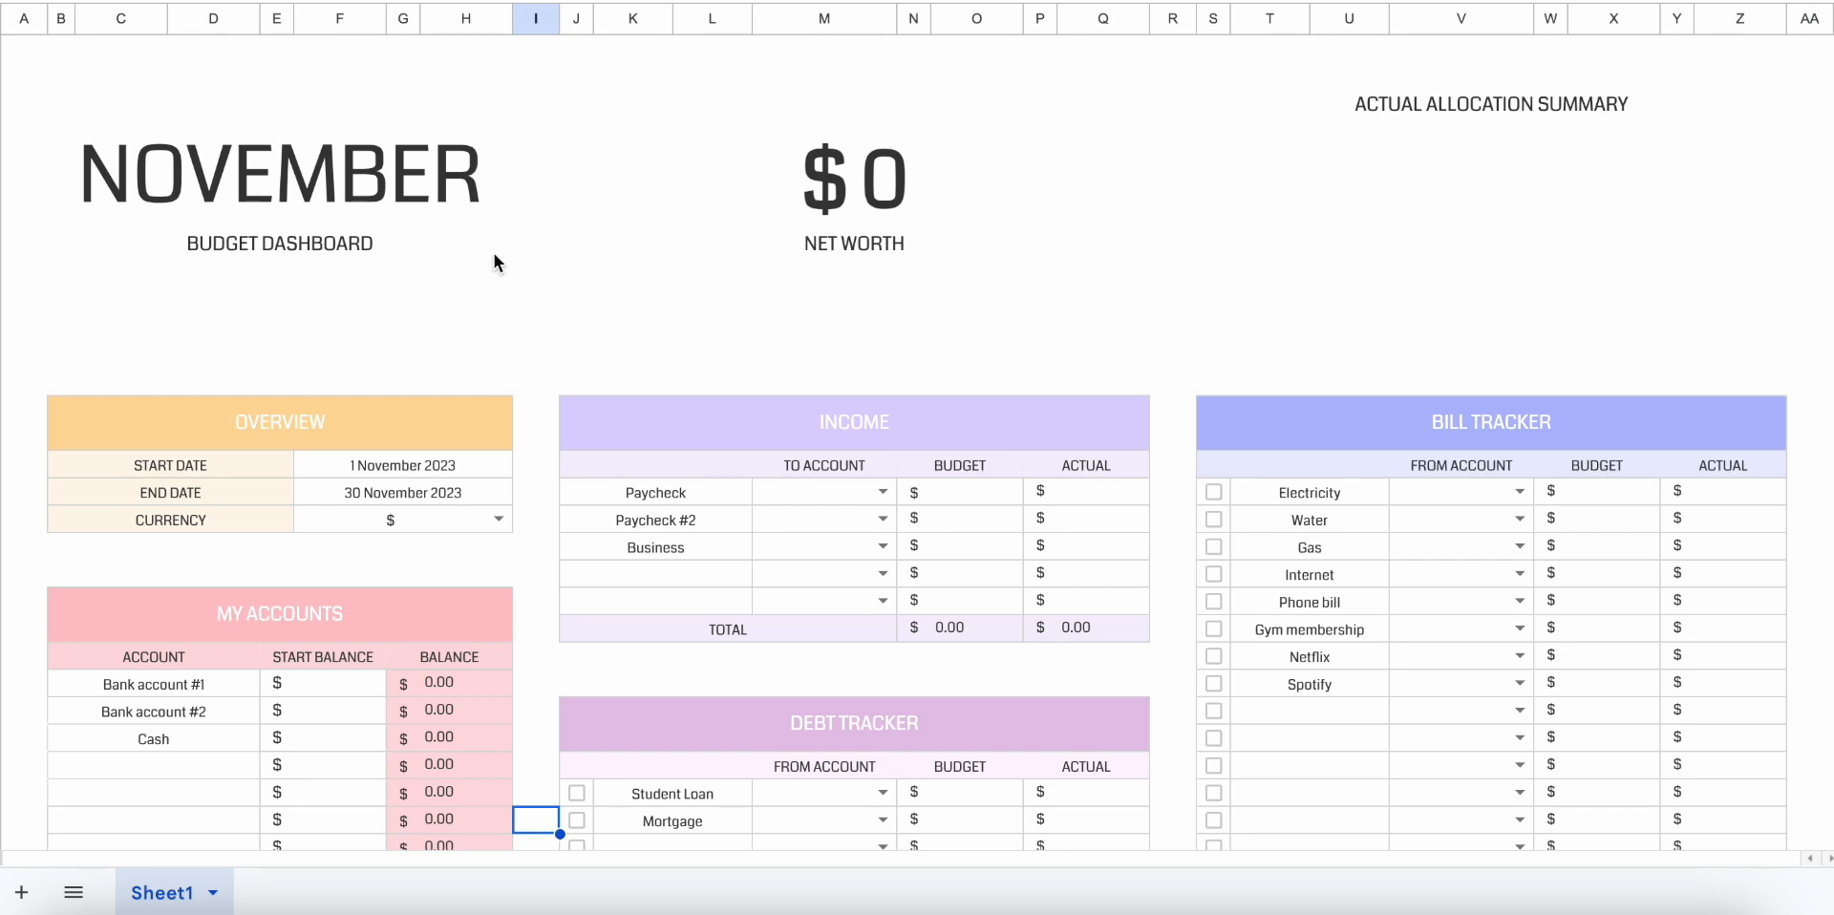
Look over the dashboard's month title, net worth, allocation summary, overview fields and income total row.
left_click_drag(432, 253, 434, 215)
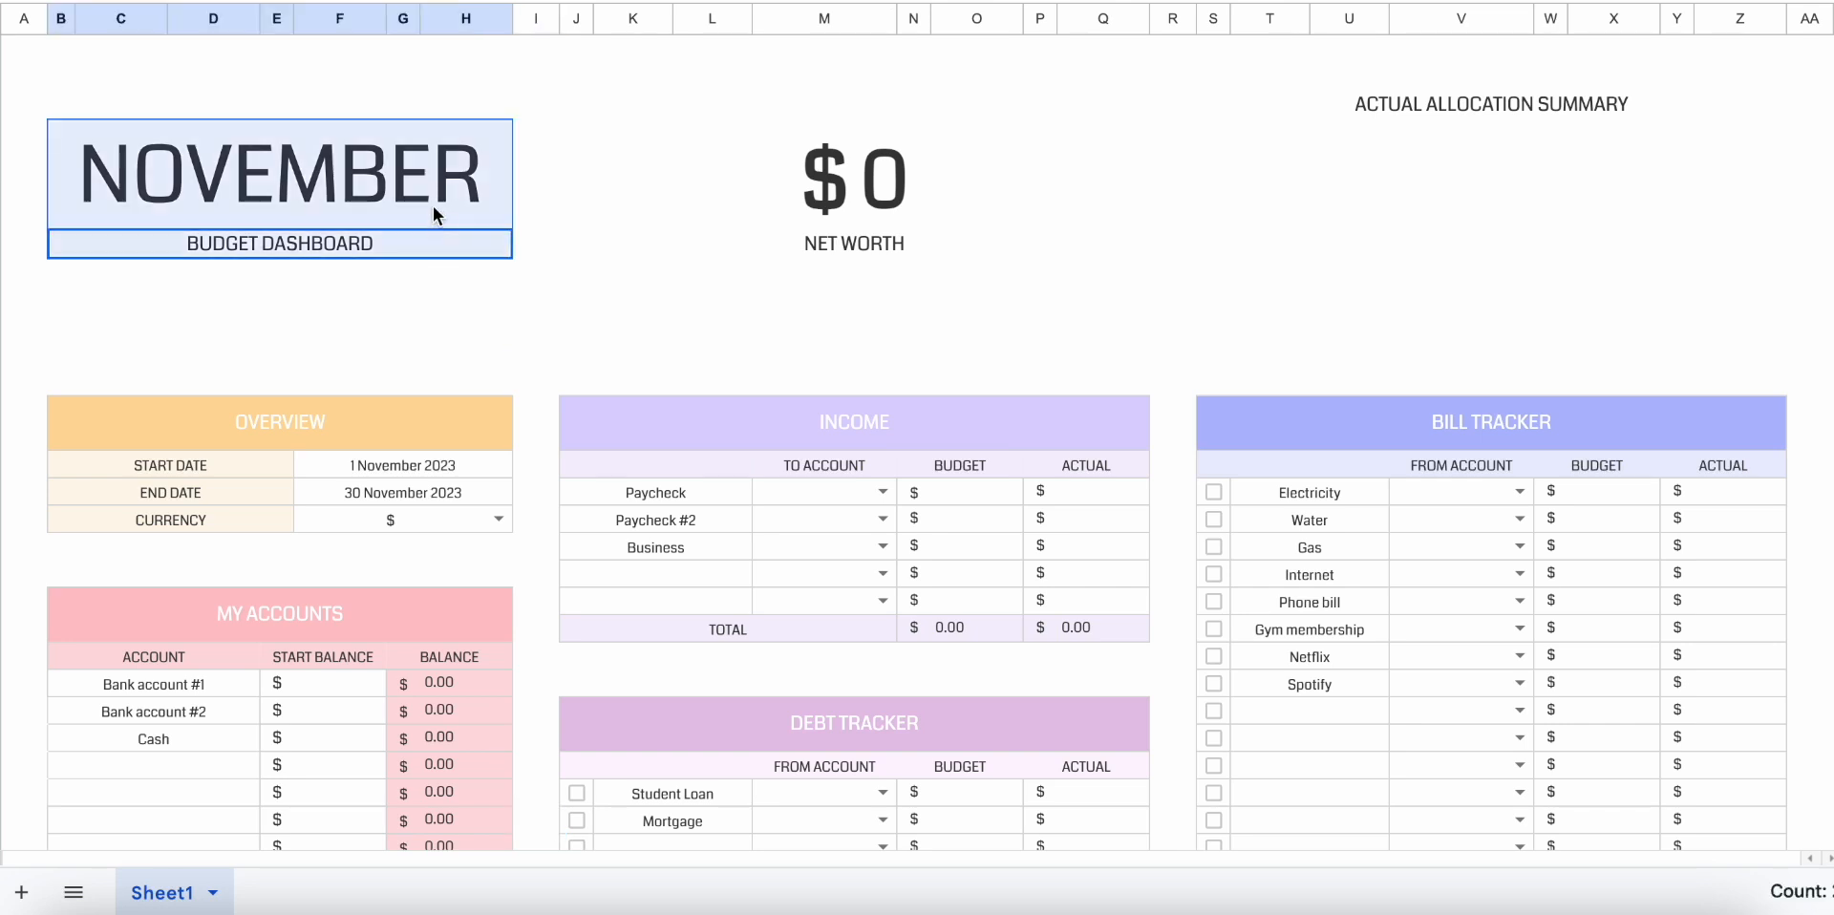
left_click(898, 183)
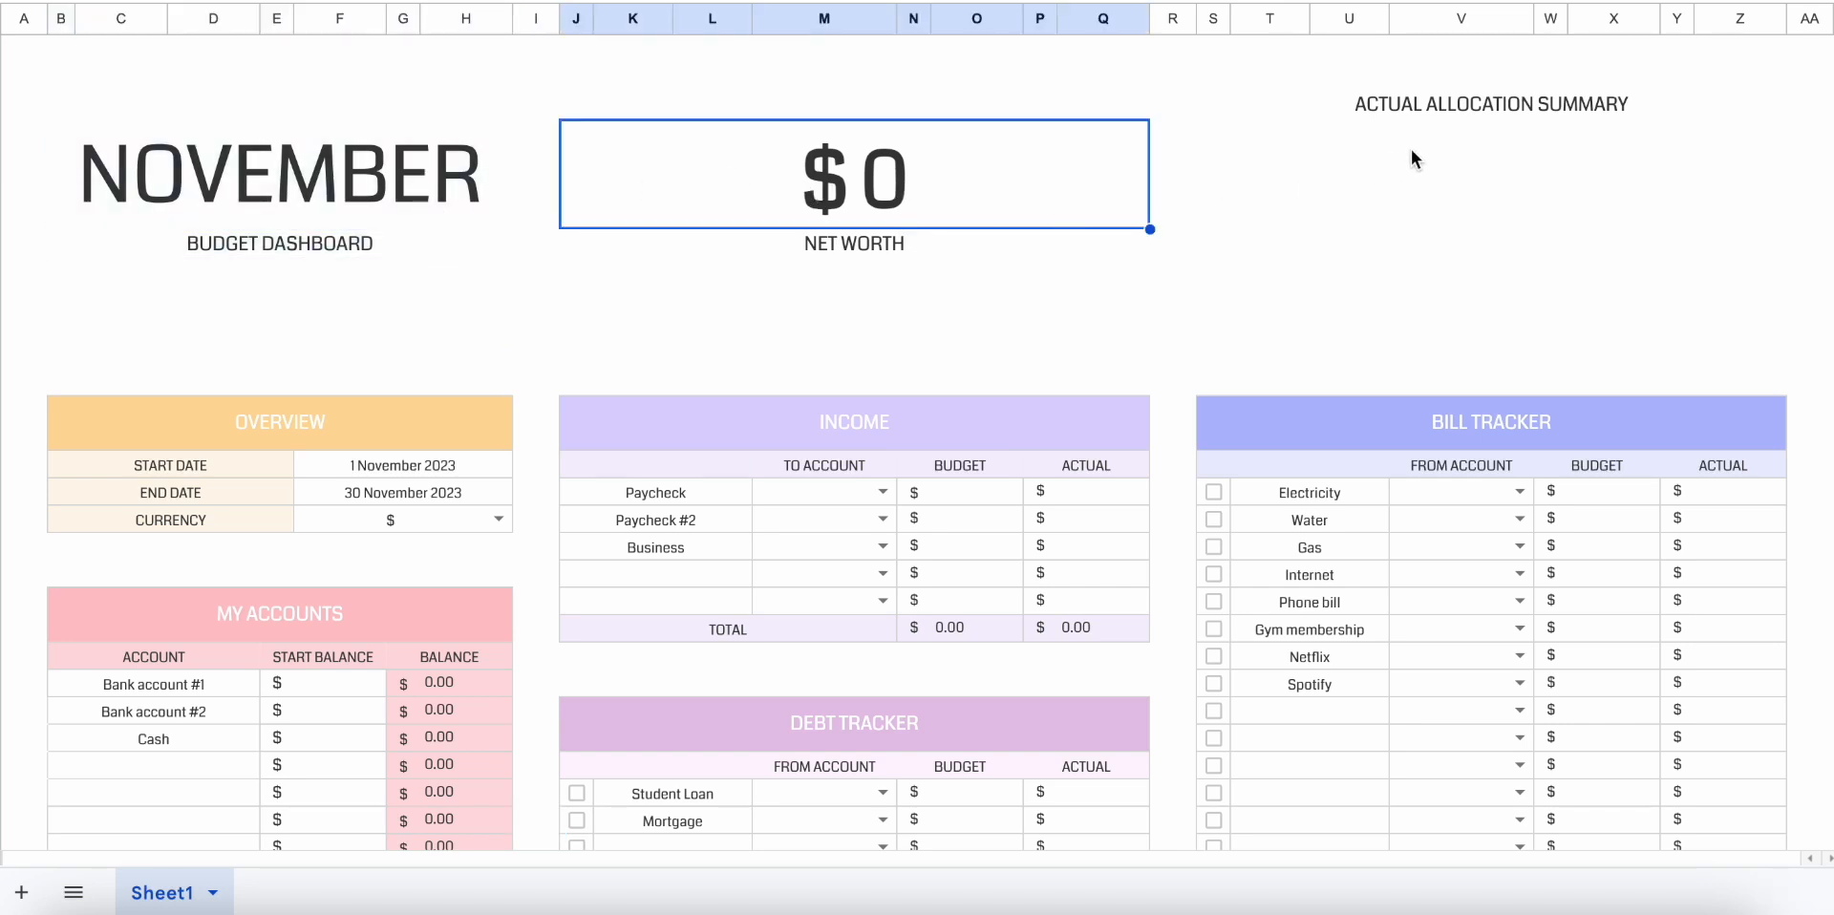
left_click(1432, 108)
left_click(1424, 187)
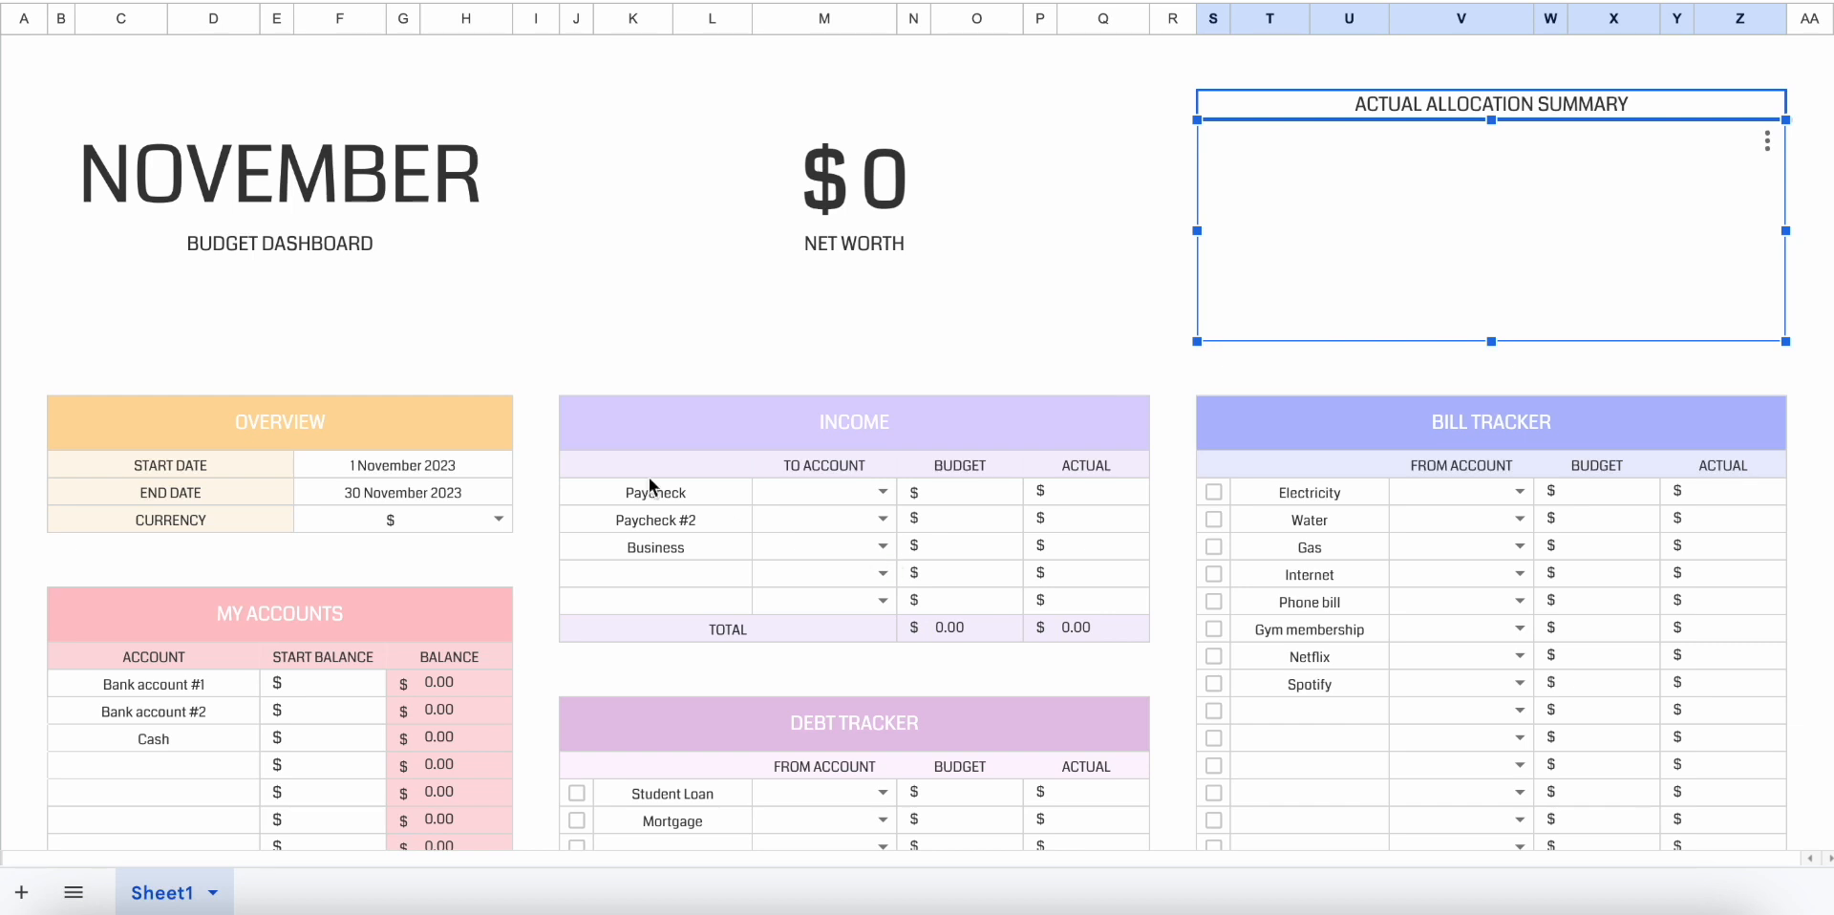
left_click(600, 382)
left_click_drag(286, 468, 277, 512)
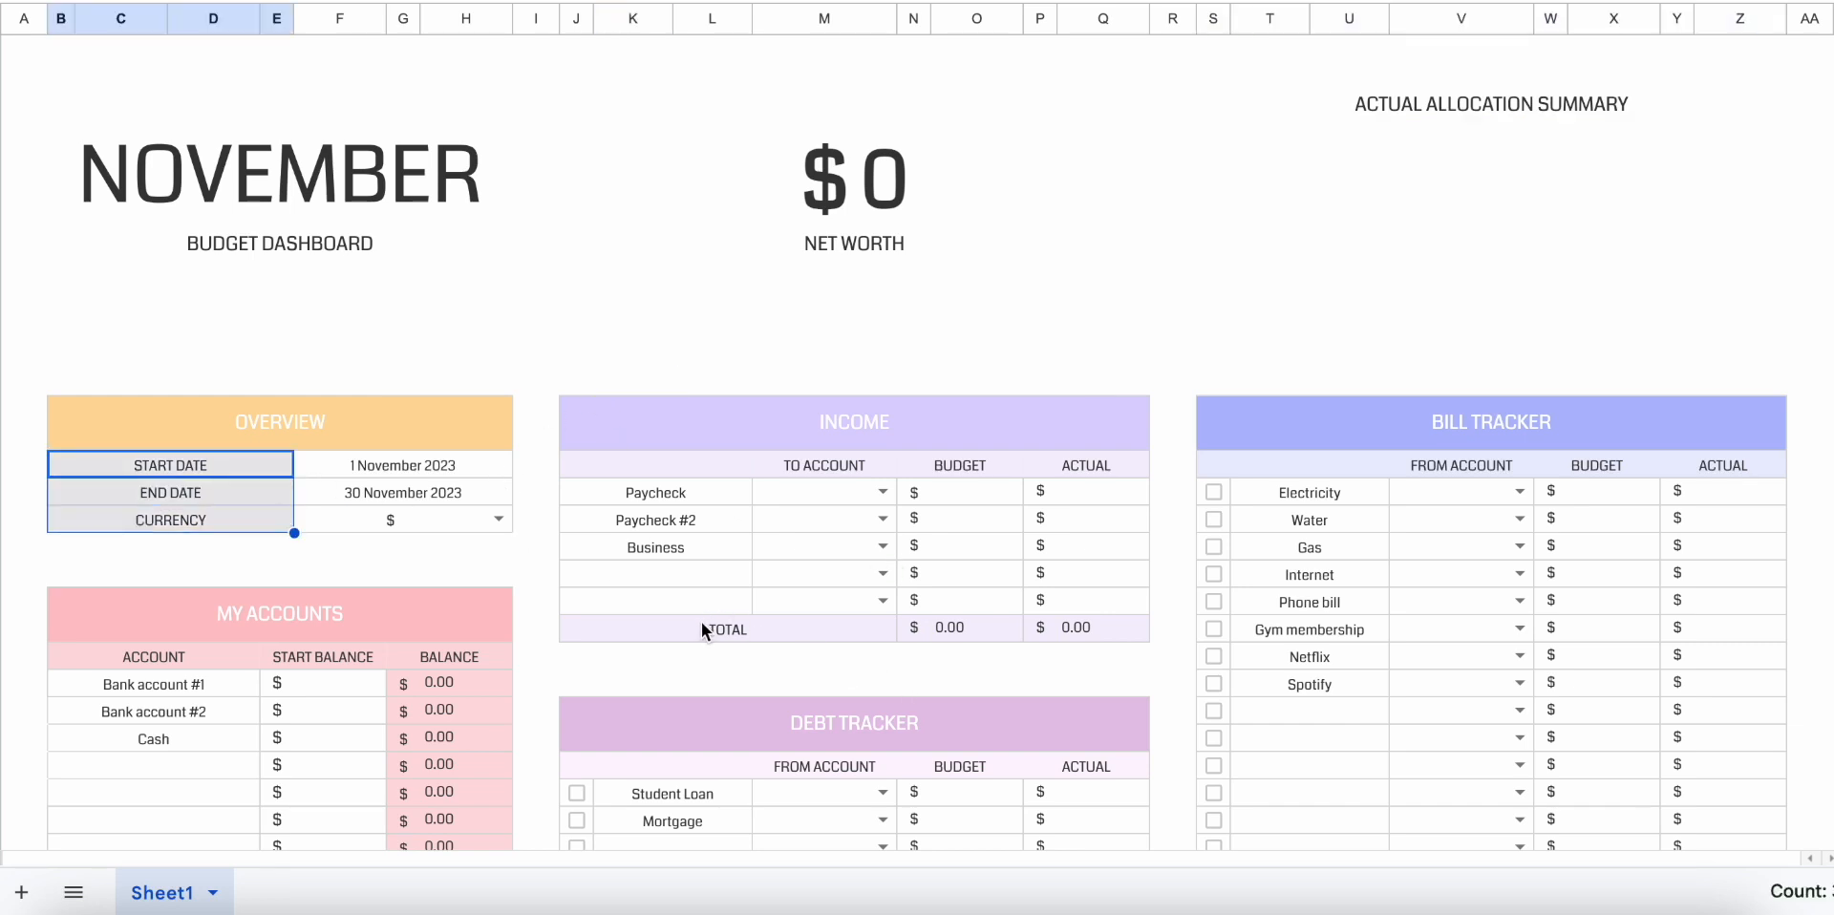
left_click_drag(703, 626, 1074, 619)
Look through the lower trackers and the list of spending categories, including its blank rows.
scroll(1074, 617, "down", 10)
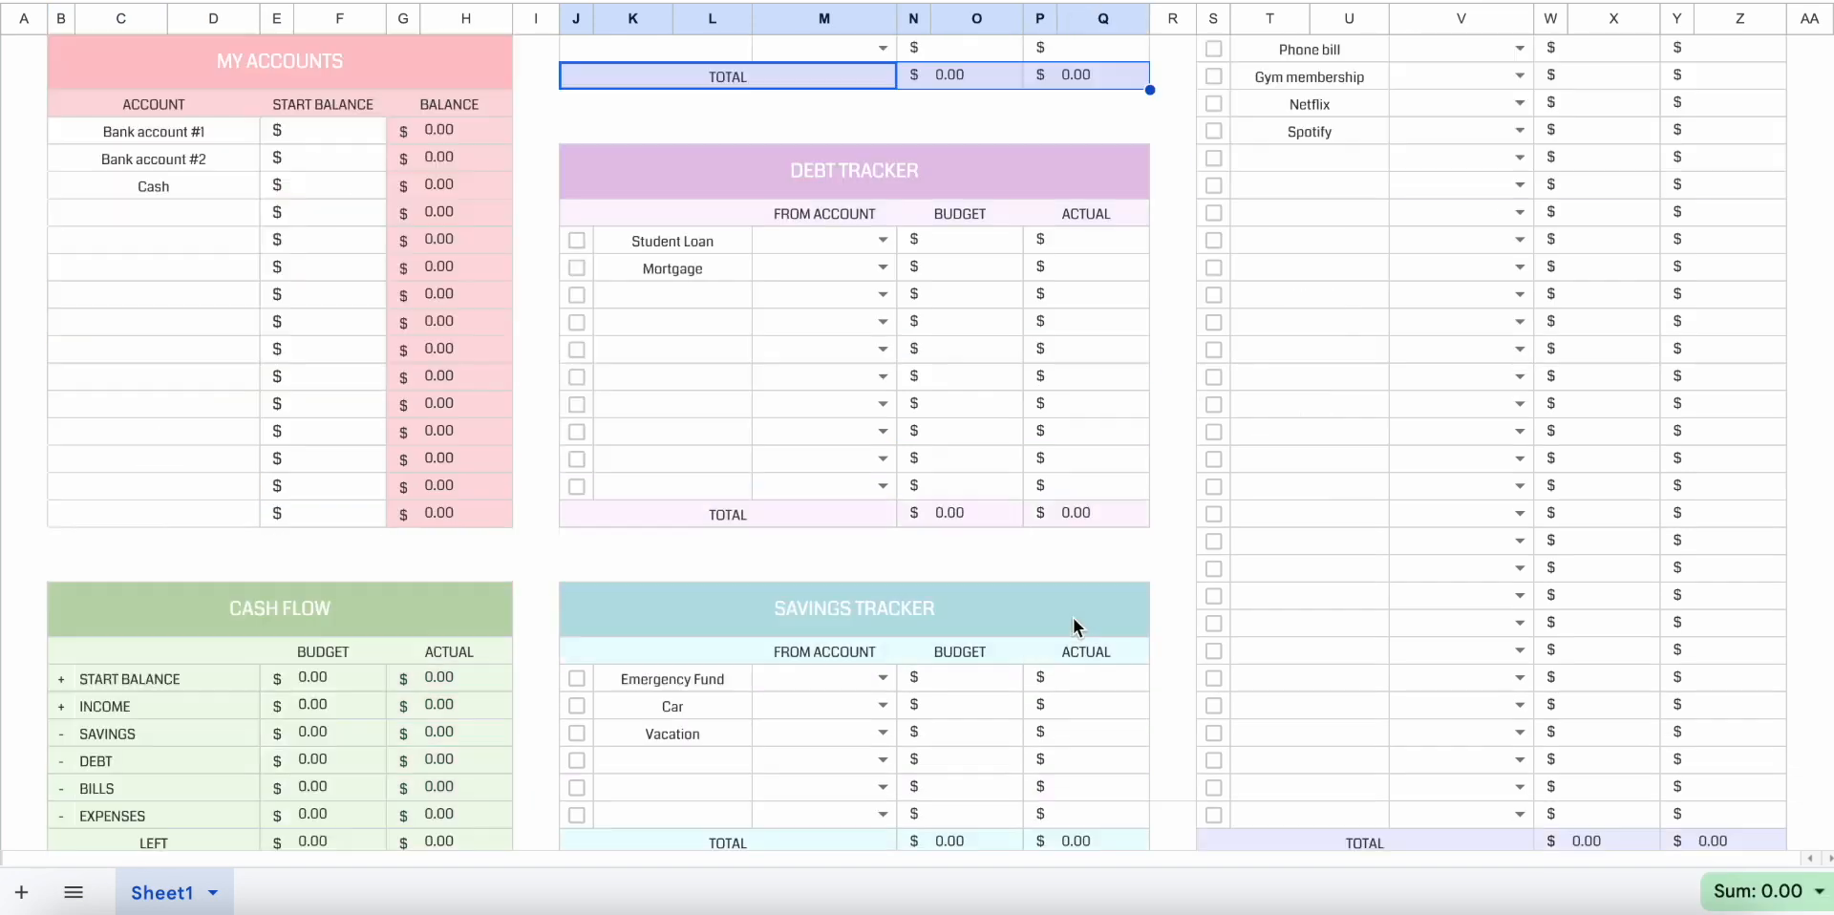
scroll(1074, 617, "down", 2)
scroll(1074, 617, "up", 1)
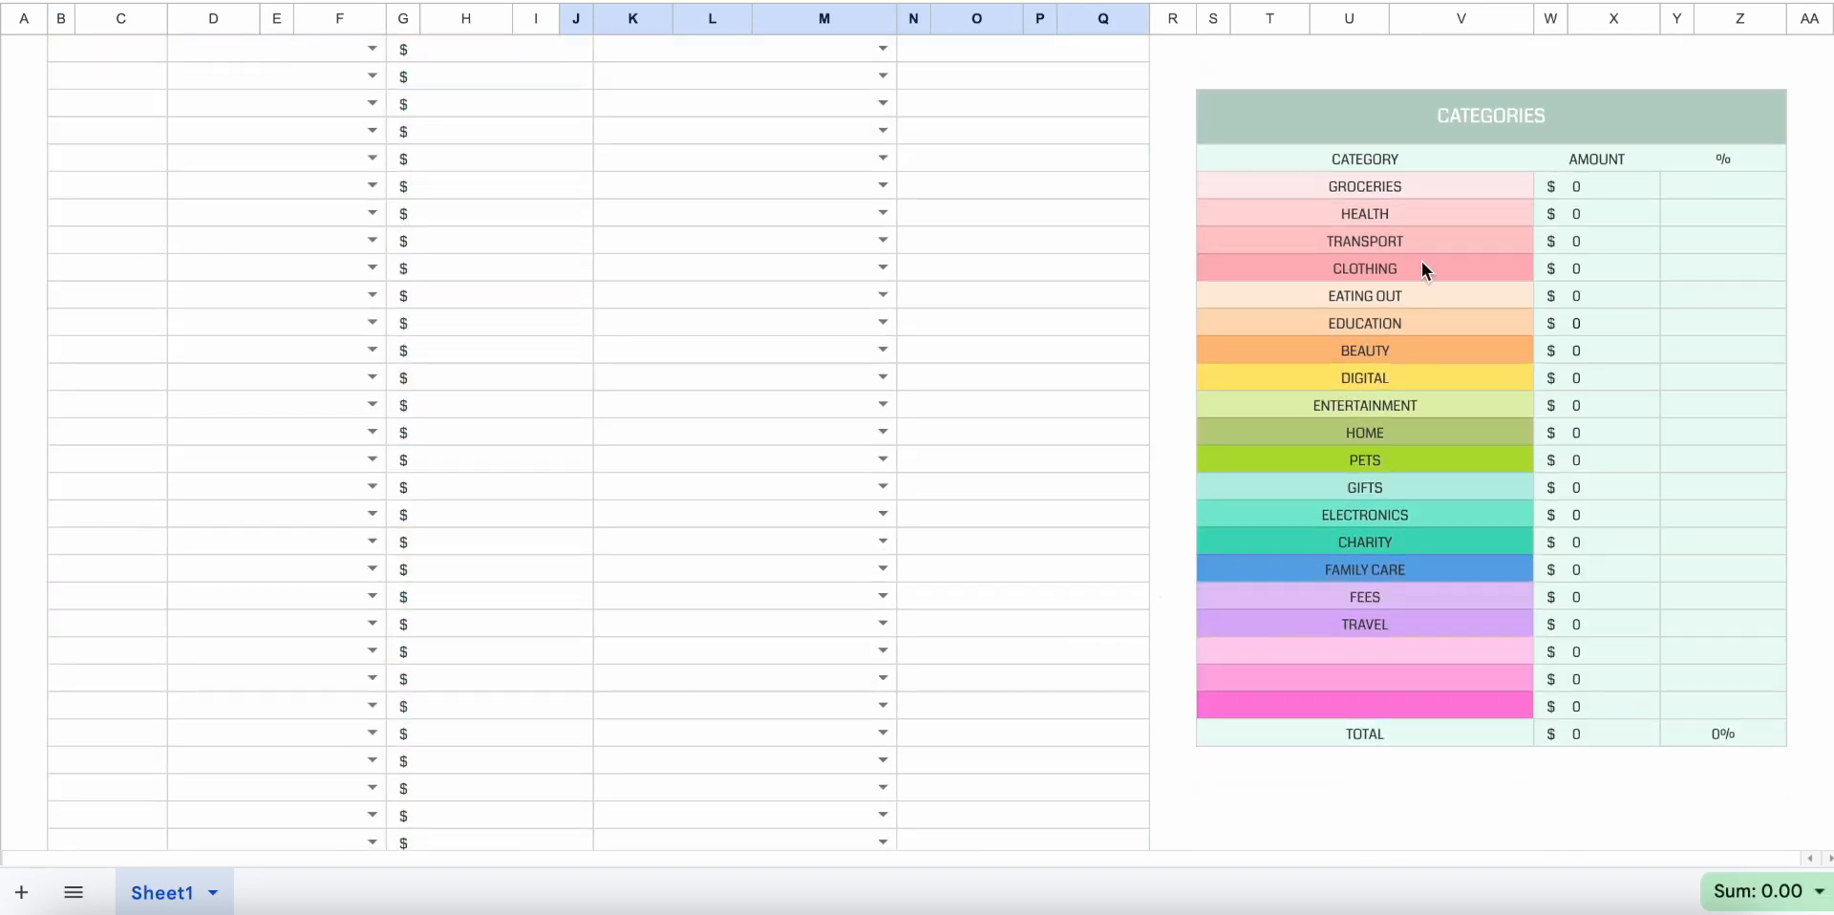
left_click_drag(1427, 191, 1448, 710)
left_click(1452, 707)
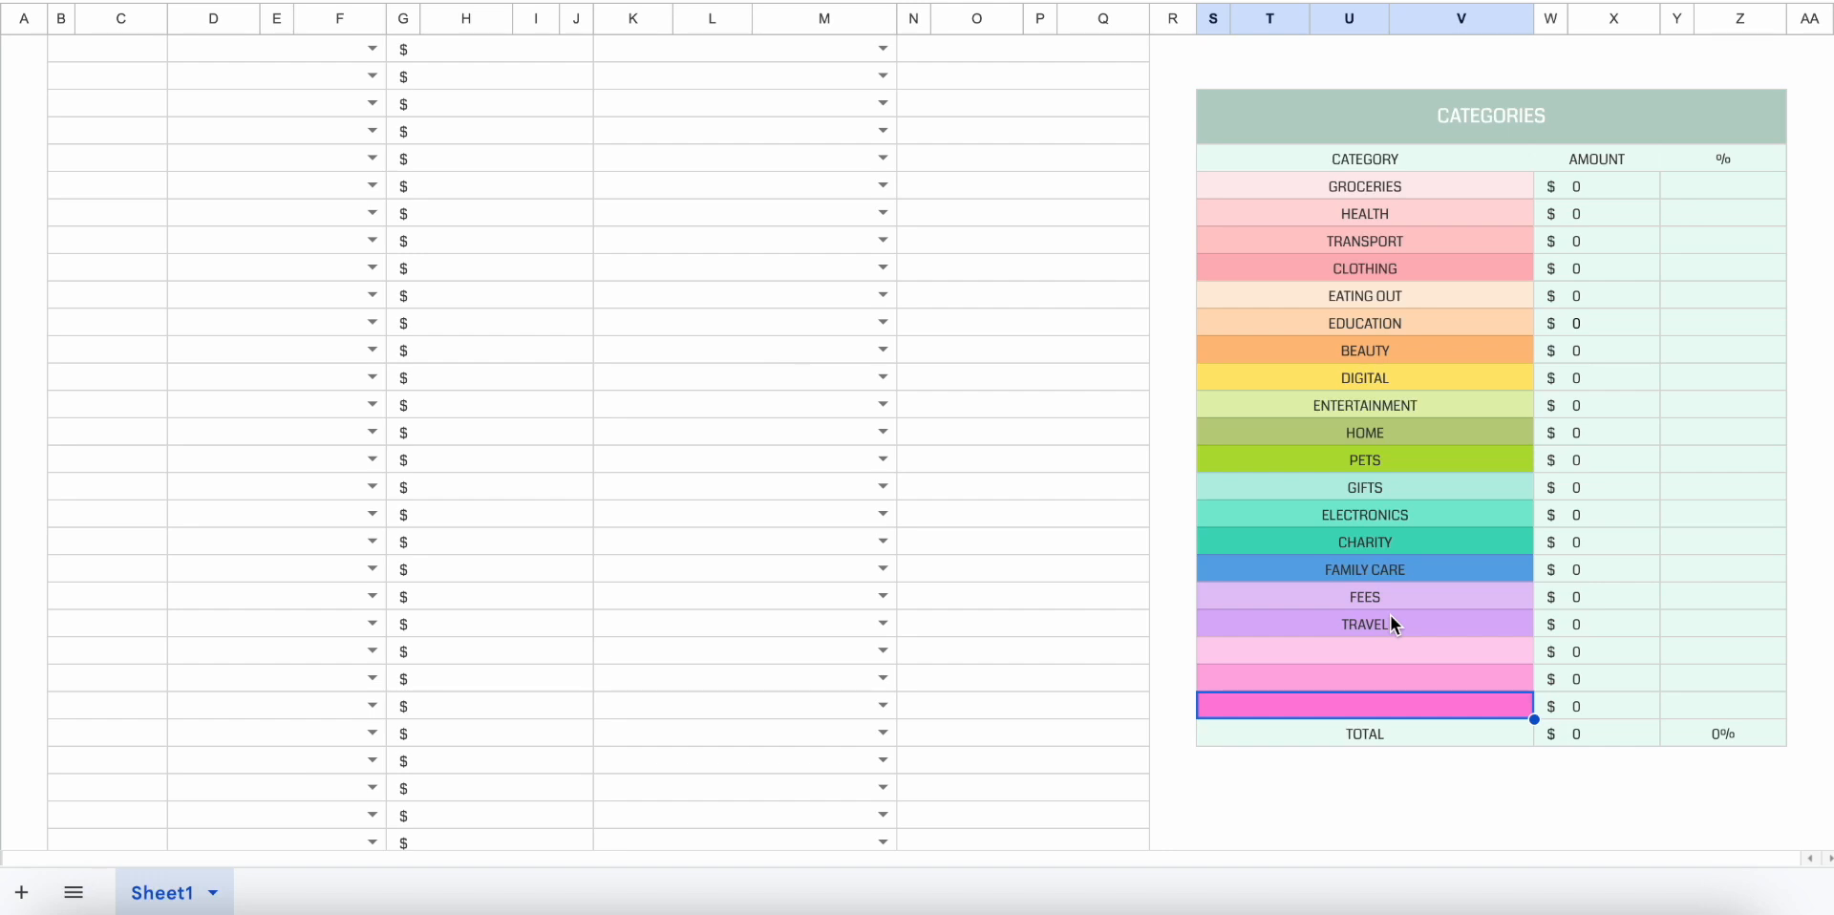
scroll(1392, 623, "up", 5)
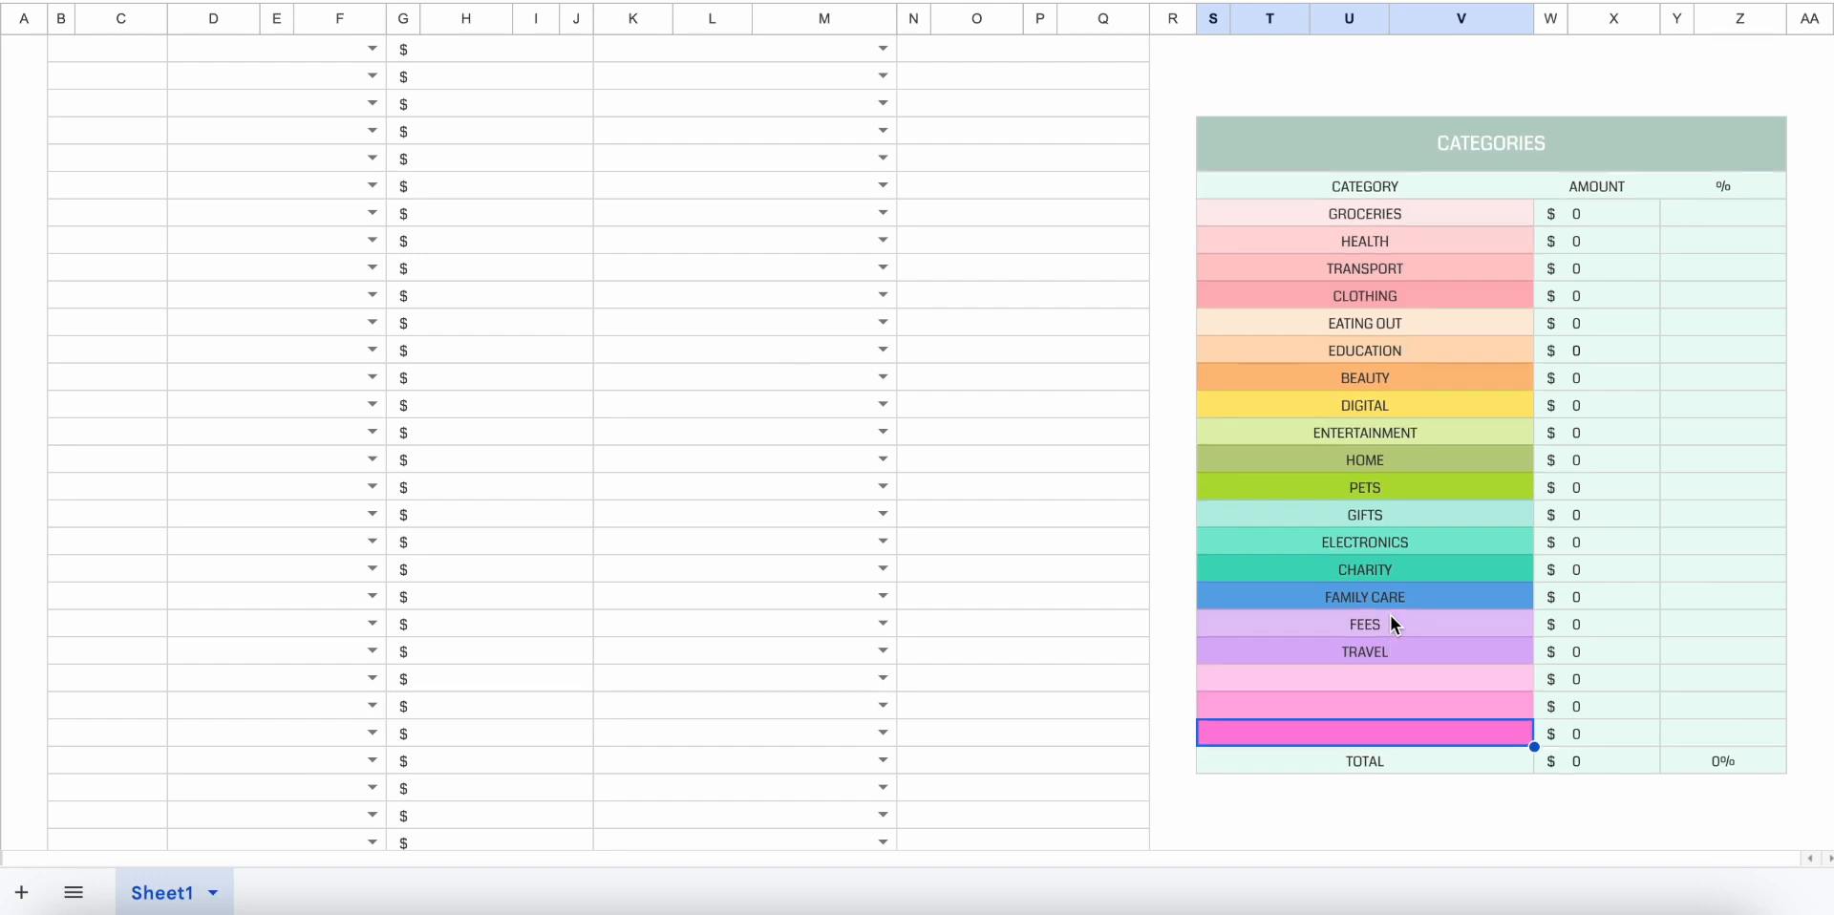
scroll(1390, 615, "down", 1)
left_click(1389, 621)
scroll(1385, 466, "up", 15)
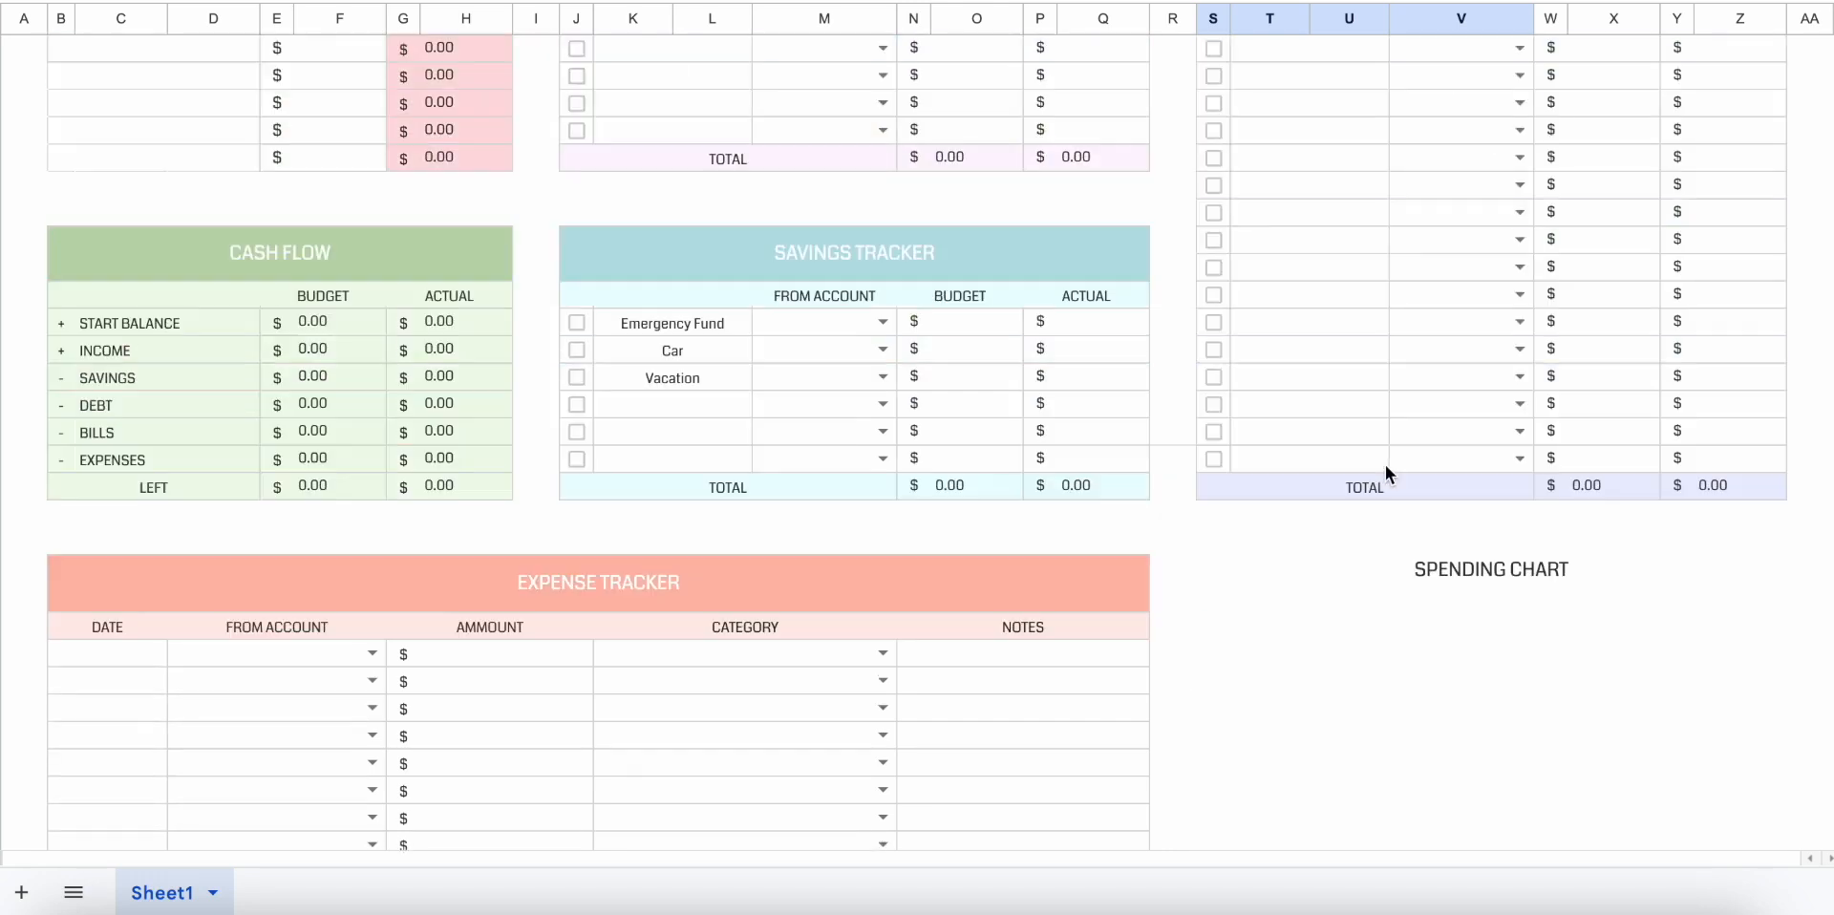
Set the overview's start date to 1 December 2023 and its end date to 31 December 2023.
scroll(504, 315, "up", 1)
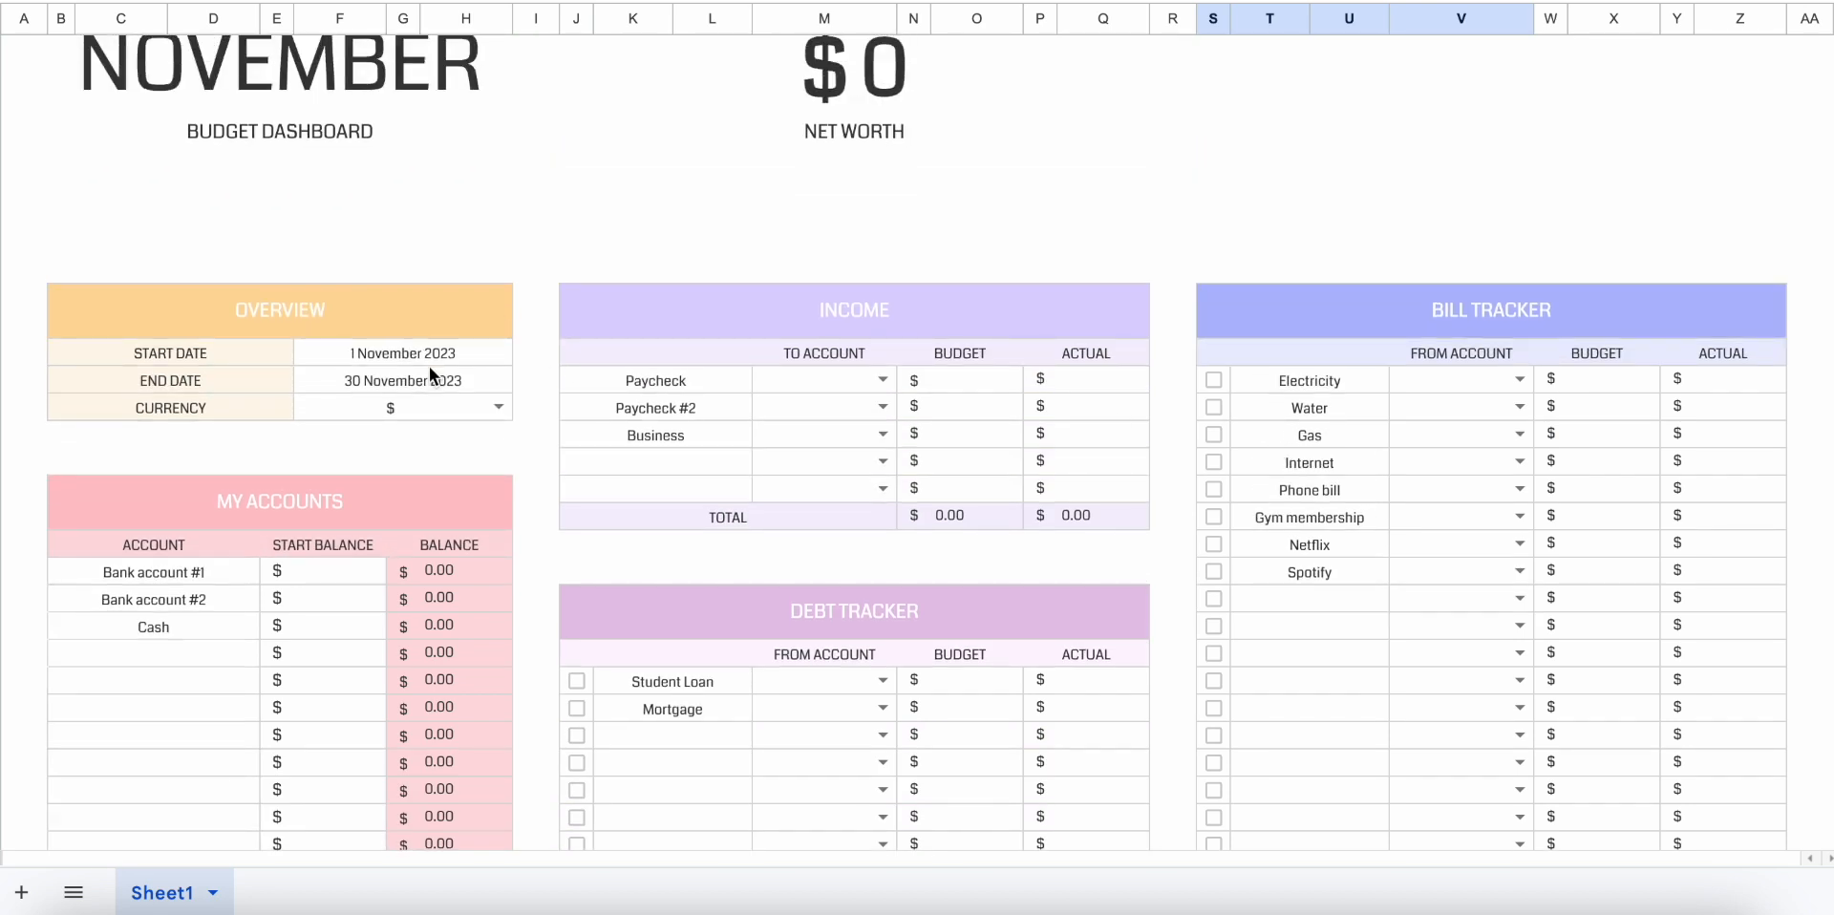
left_click(432, 355)
type("1 Dec")
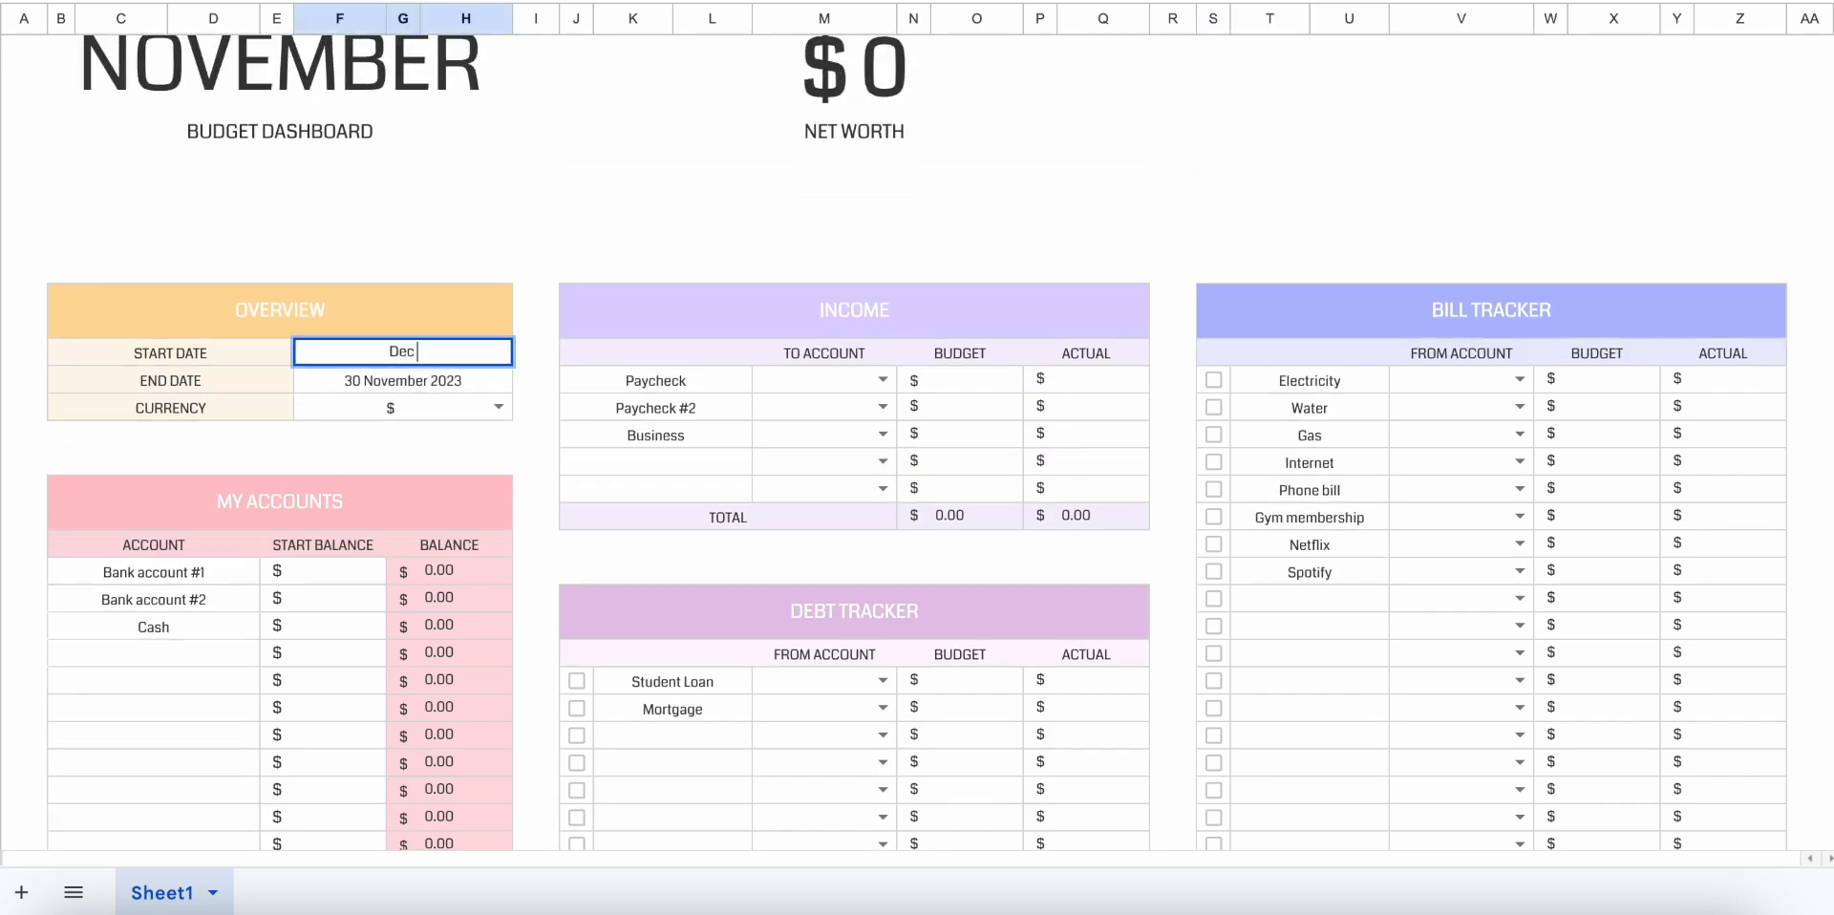
key("Return")
type("31 Dec")
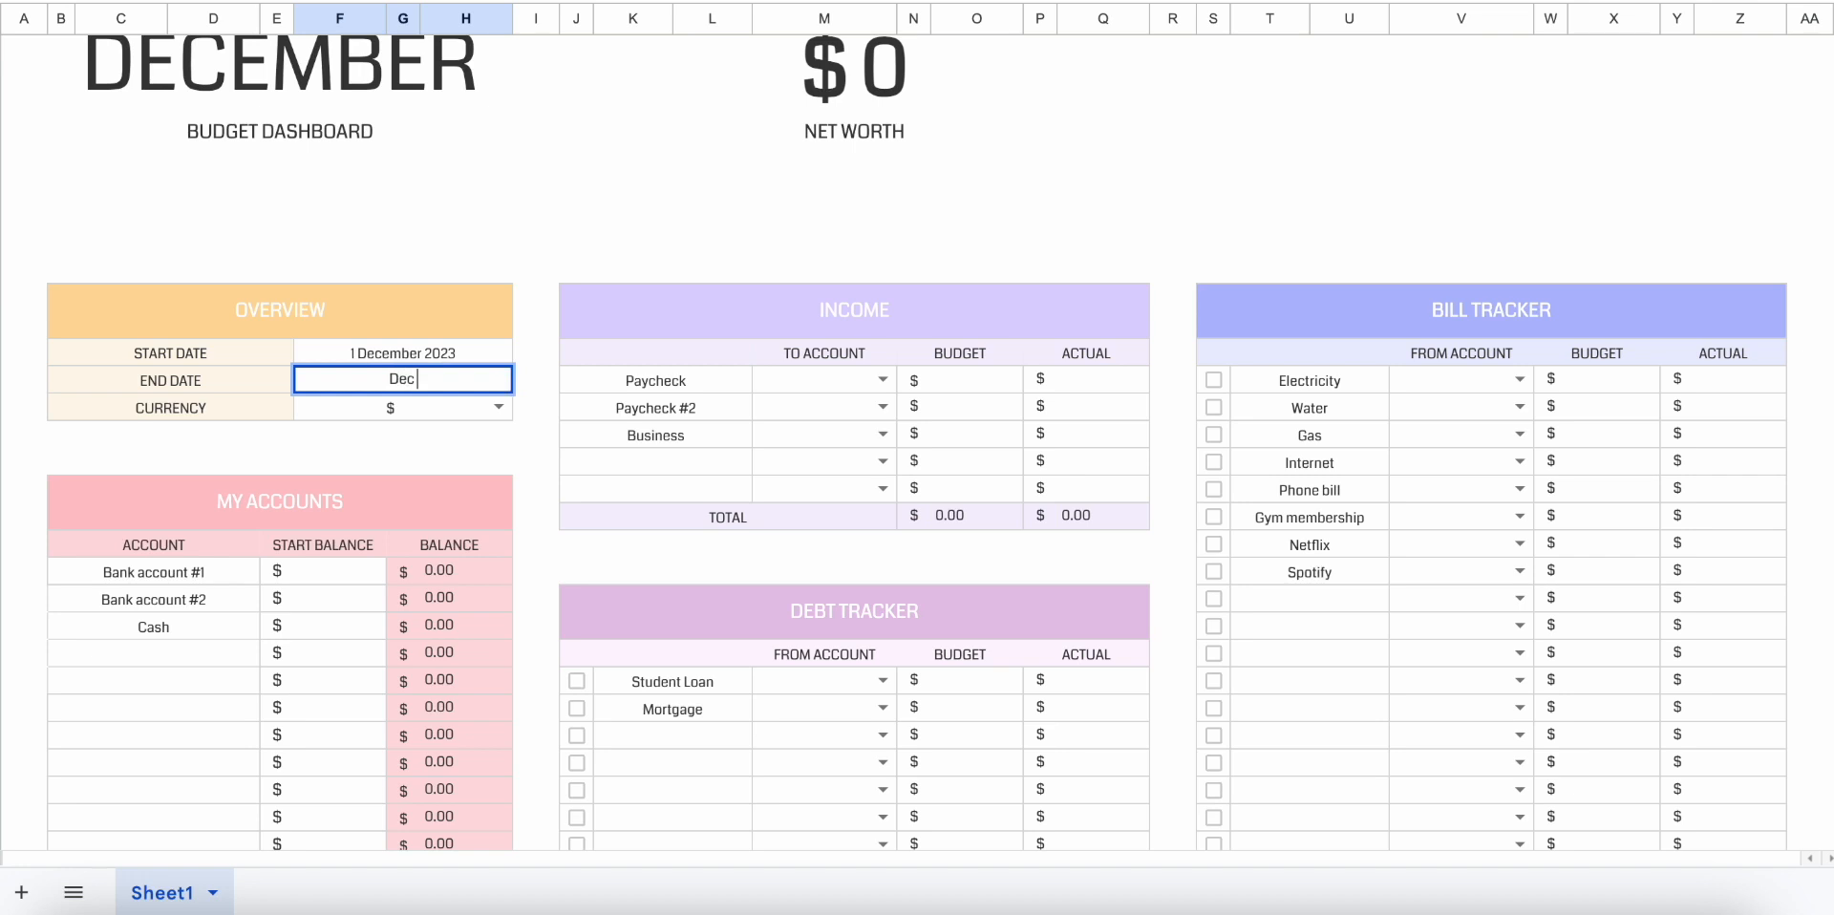
key("Return")
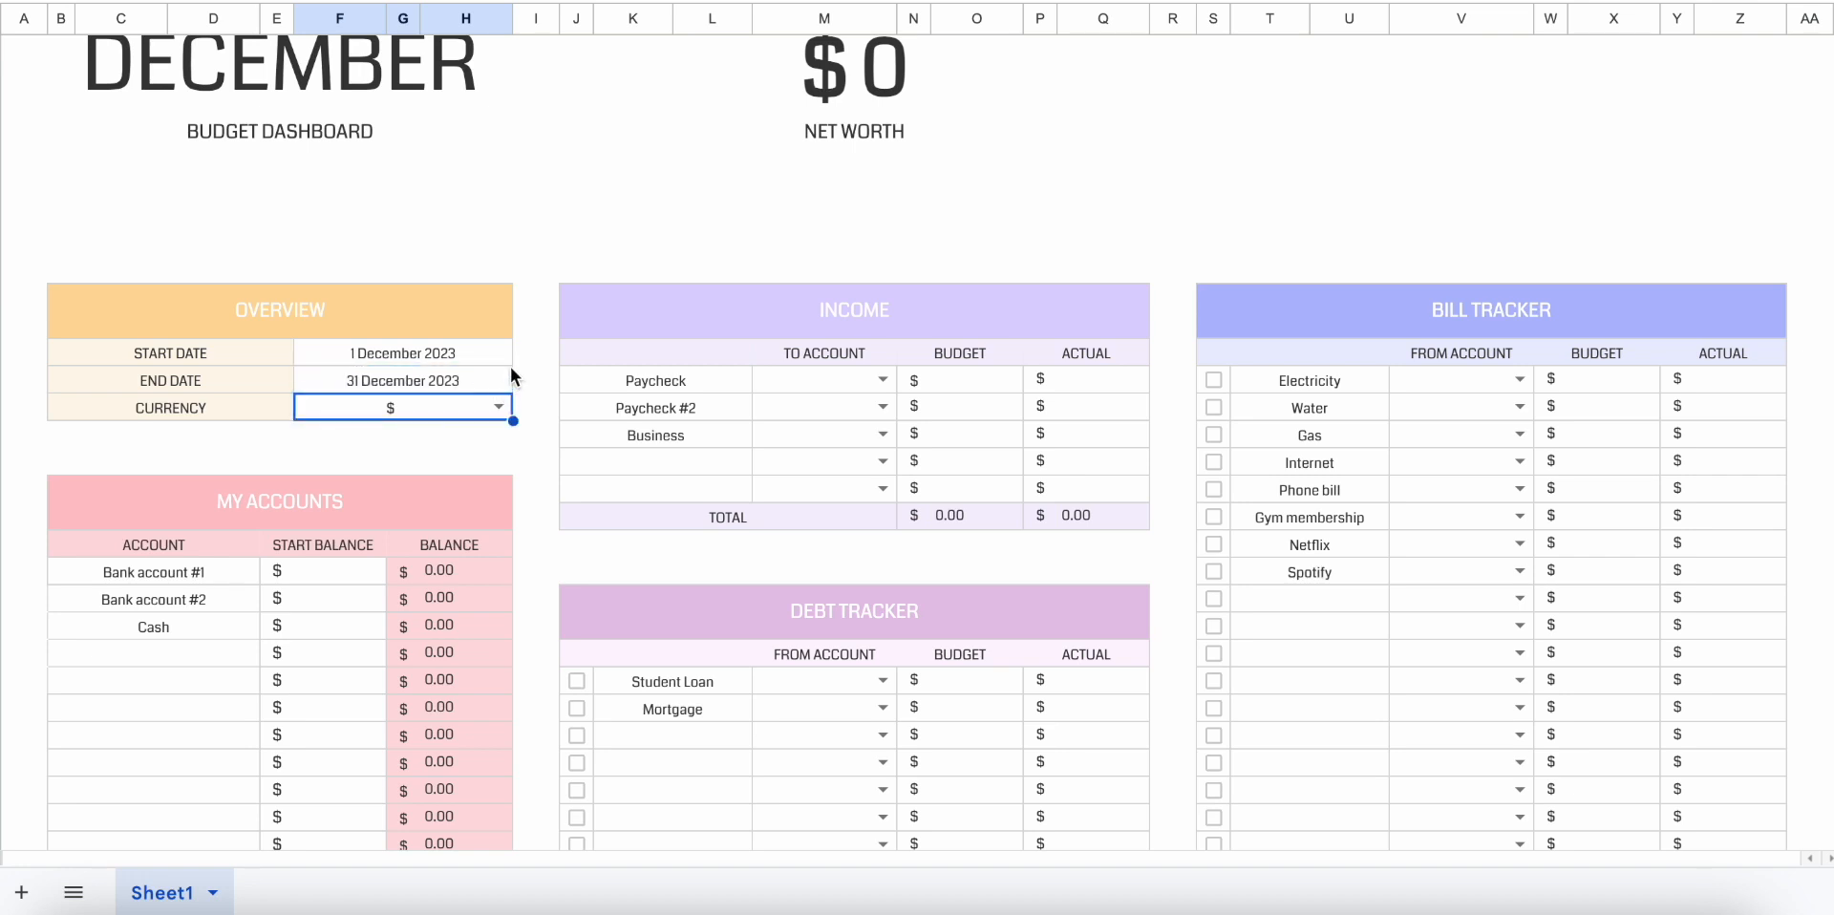
scroll(513, 360, "up", 1)
left_click(452, 141)
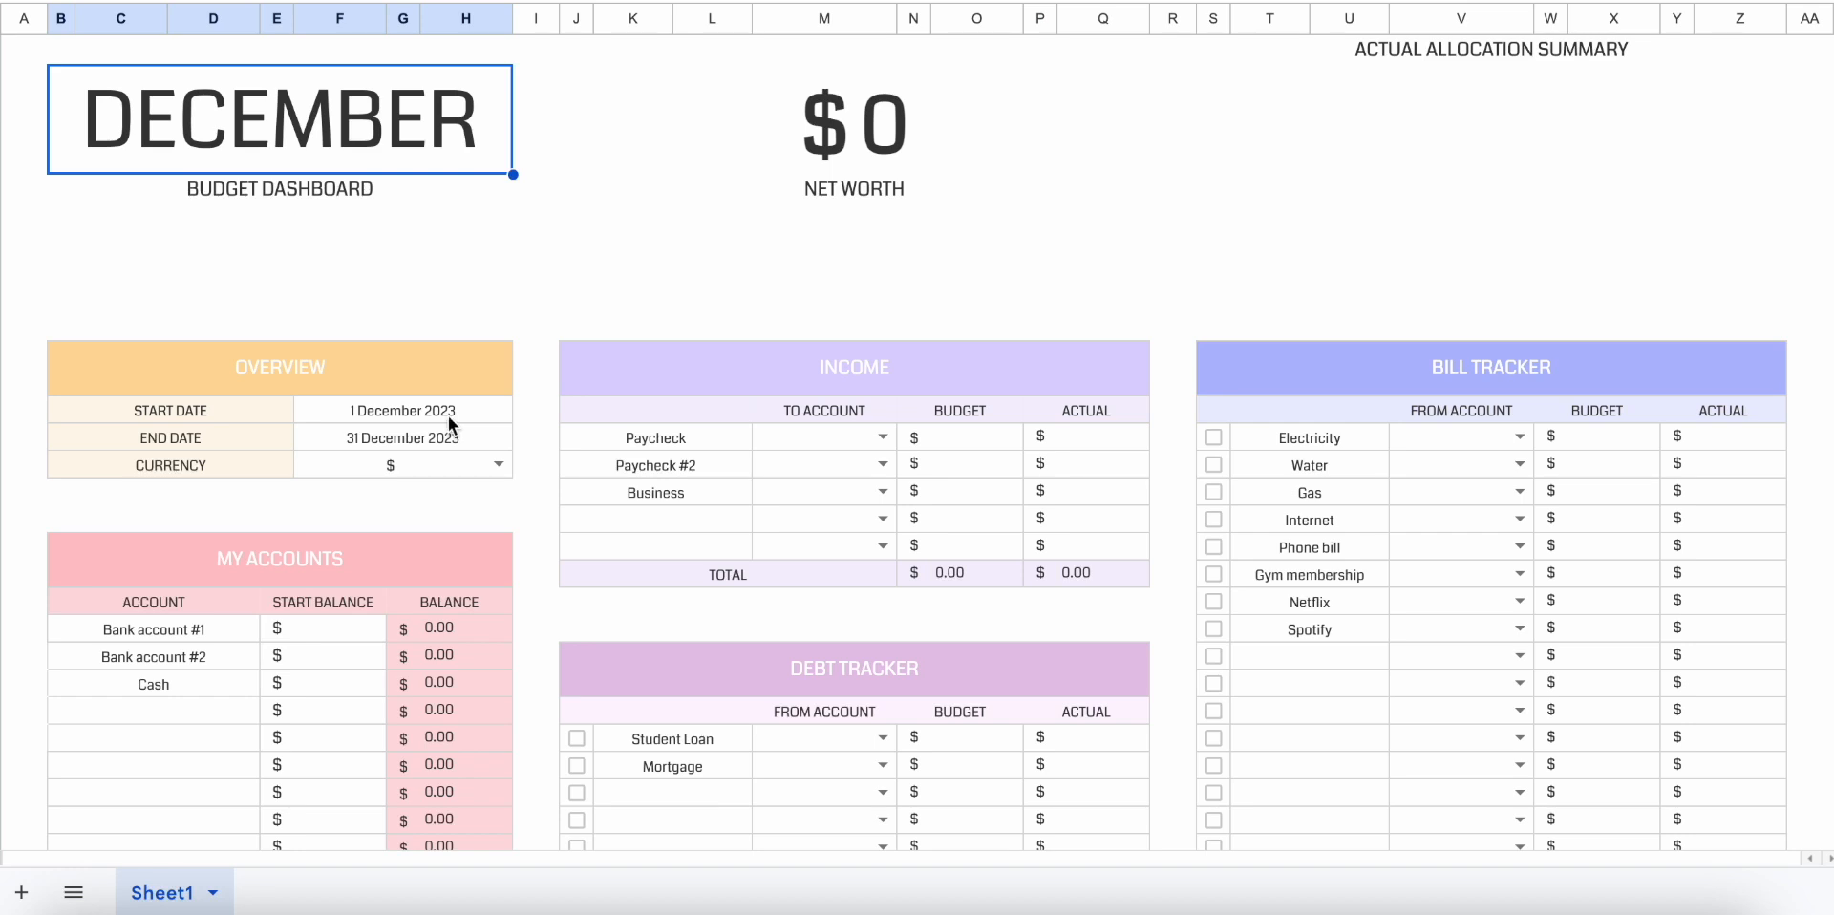
Try € and £ as the overview currency, and set it back to $.
left_click(424, 468)
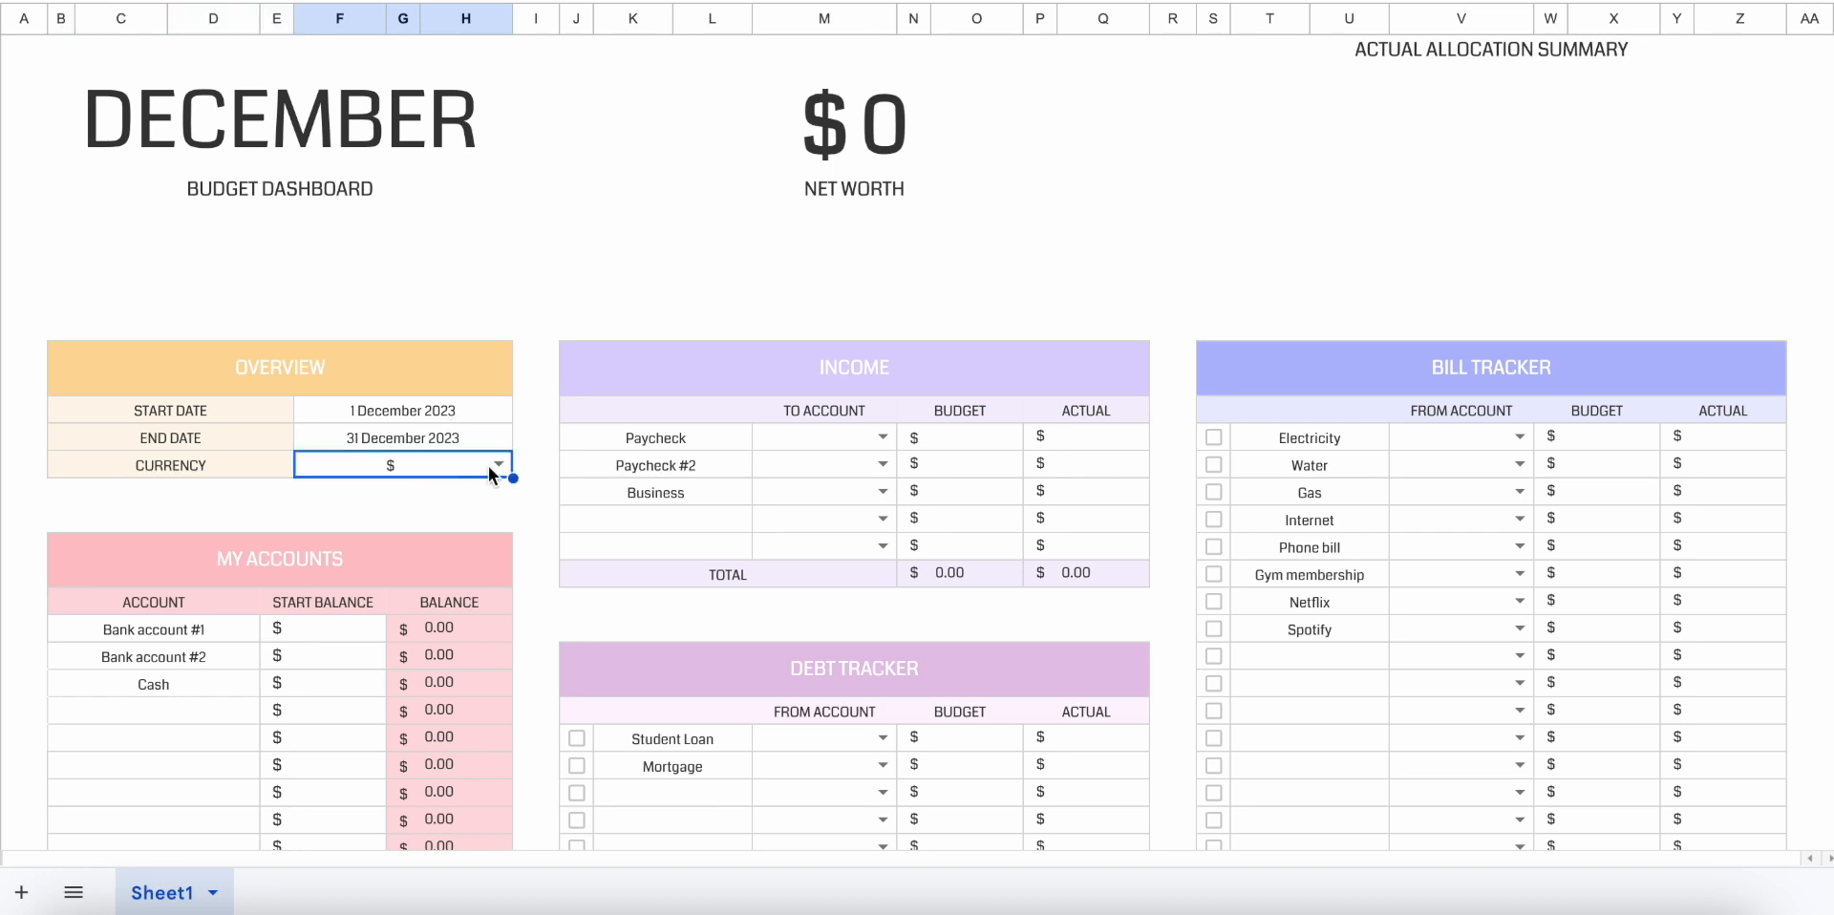
left_click(499, 465)
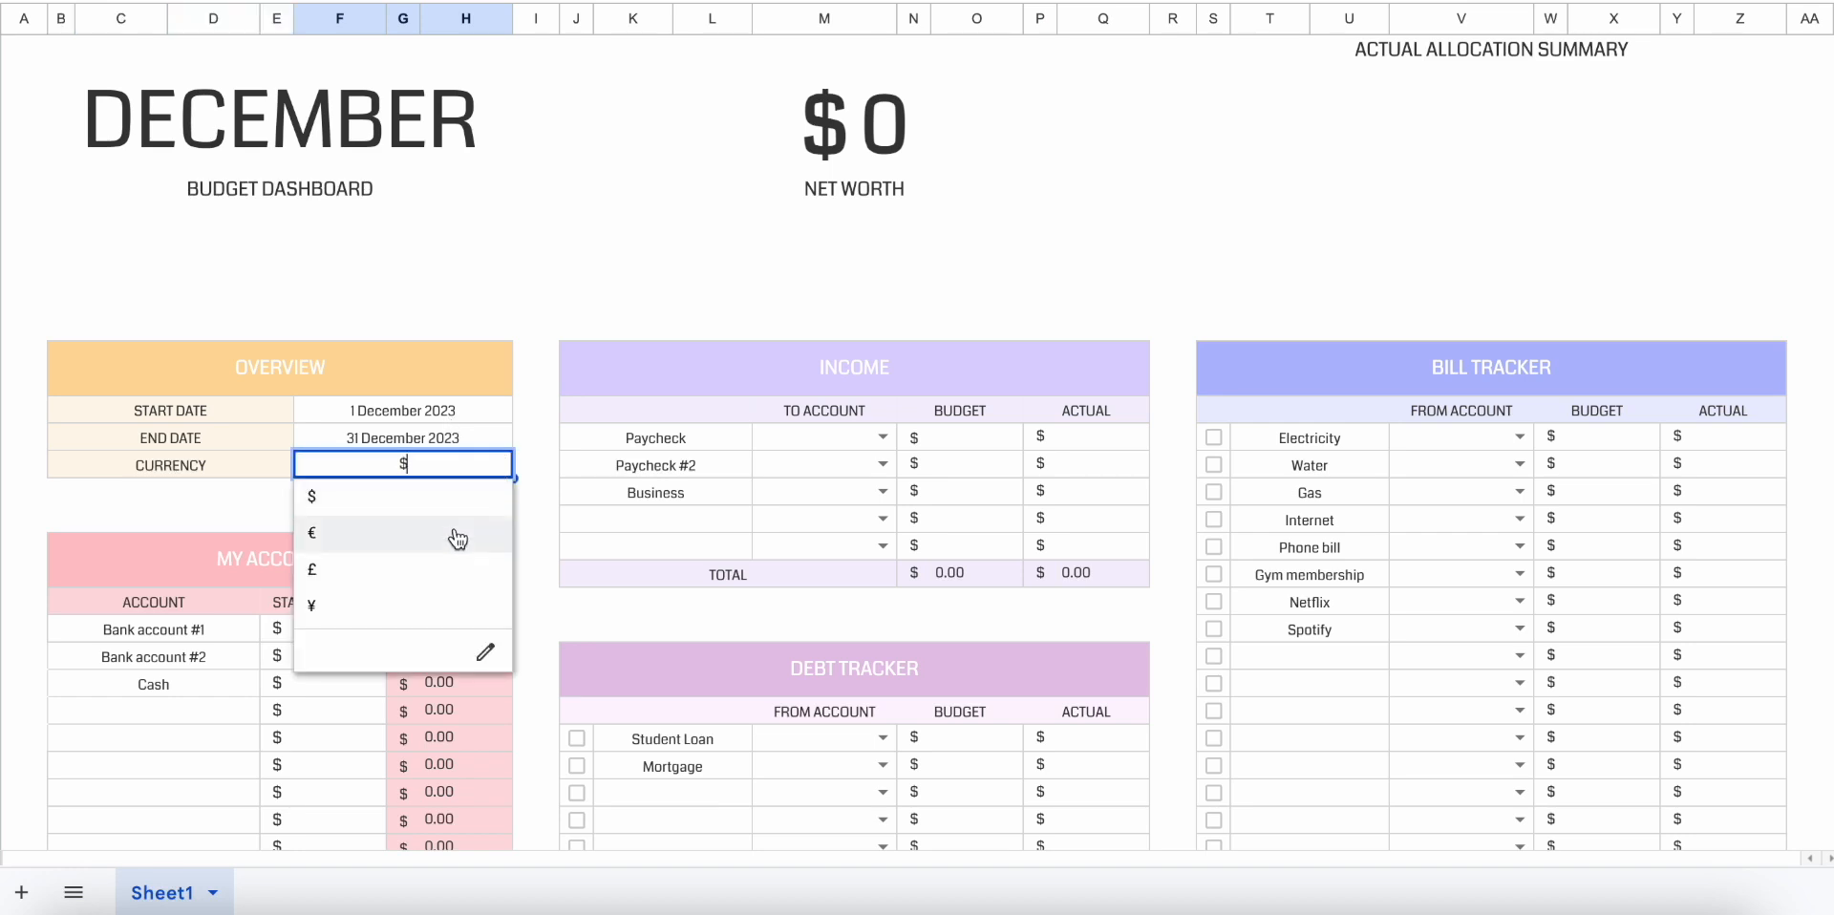
left_click(456, 534)
left_click(487, 464)
left_click(470, 568)
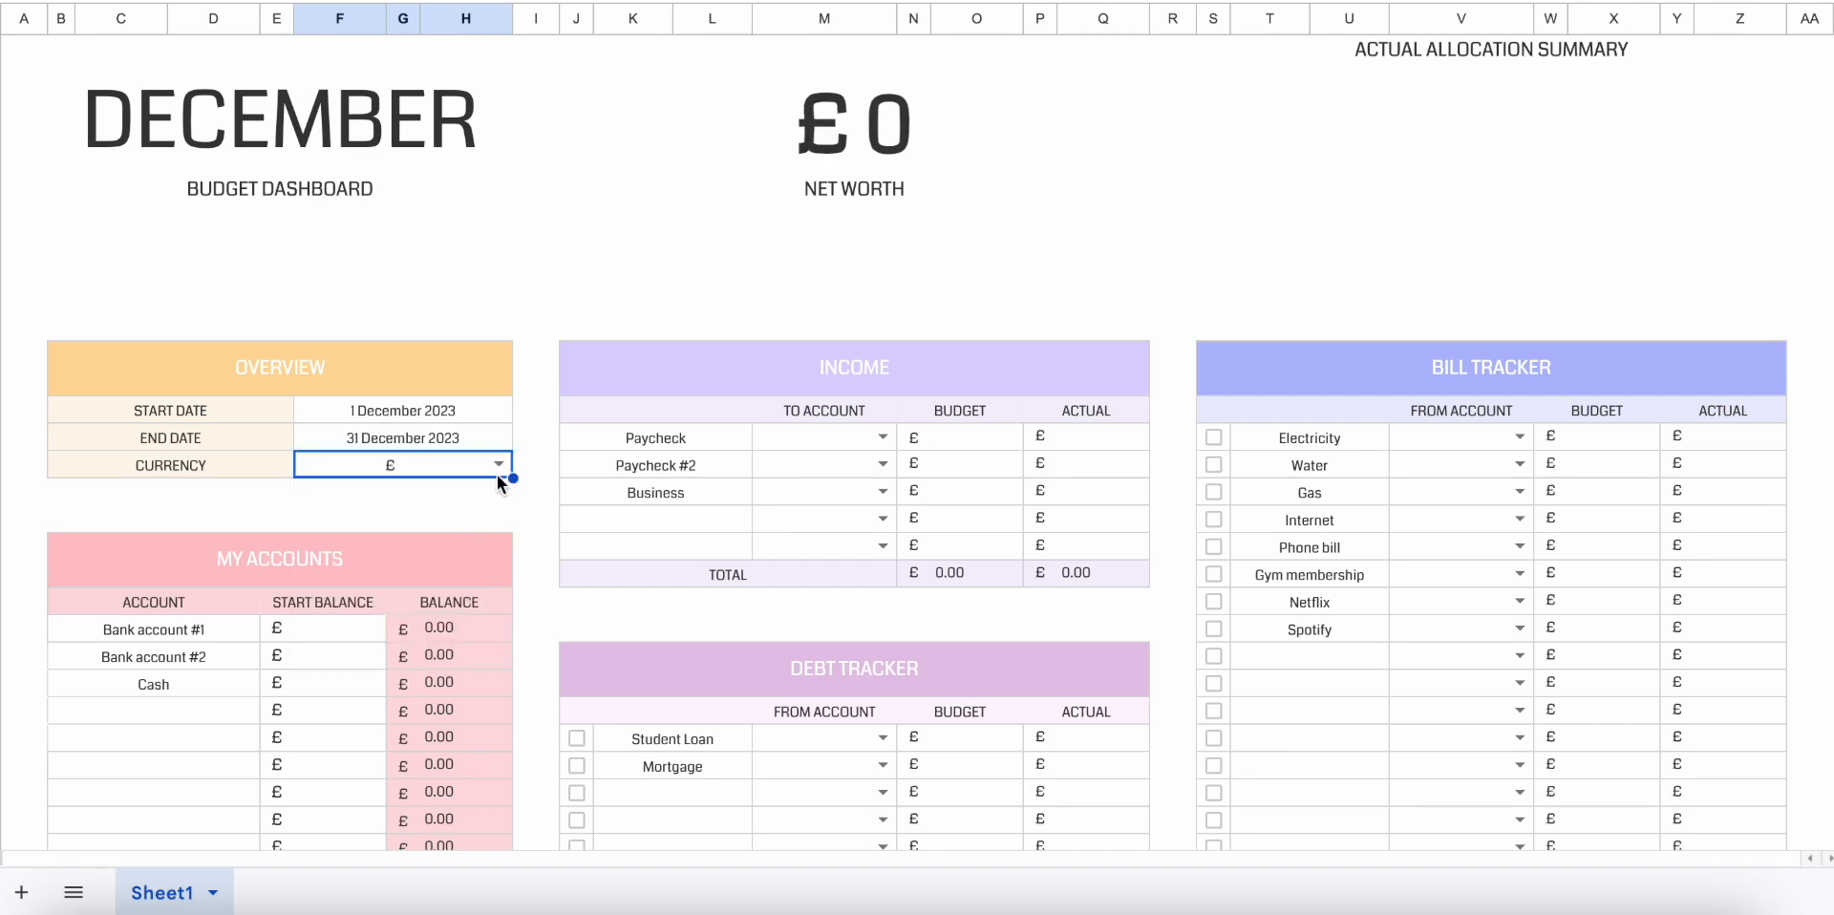
left_click(499, 468)
left_click(473, 496)
left_click(530, 520)
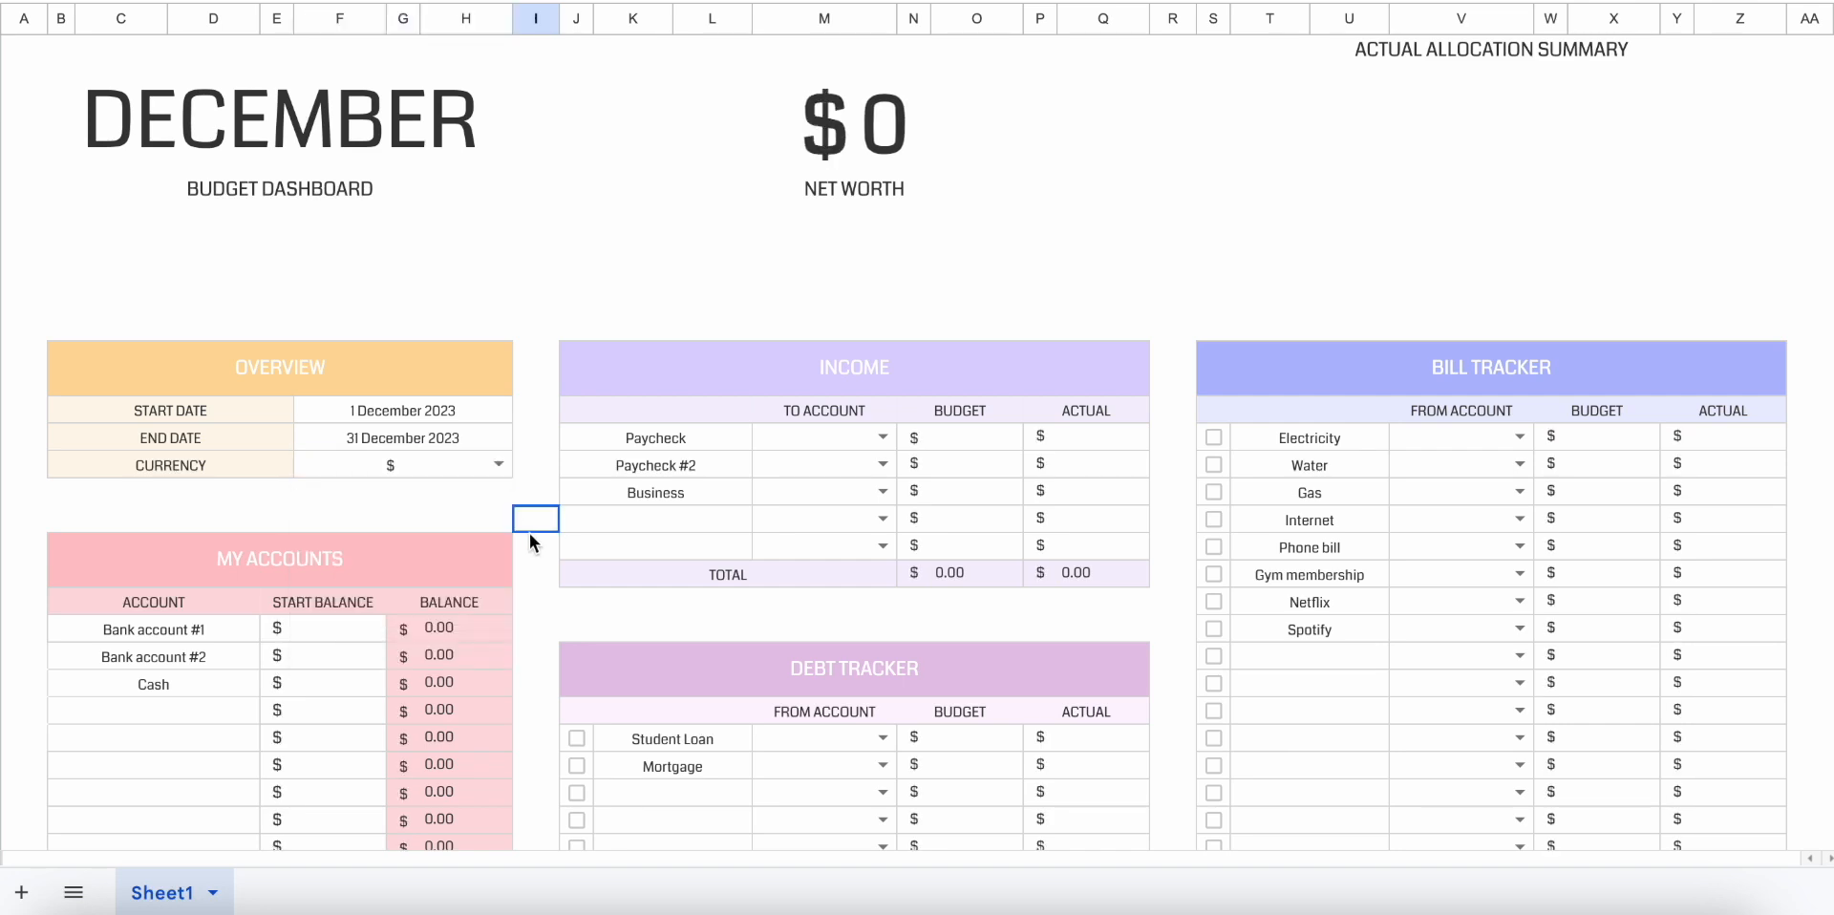
Review the account names and blank account rows in the My Accounts table.
scroll(530, 533, "down", 2)
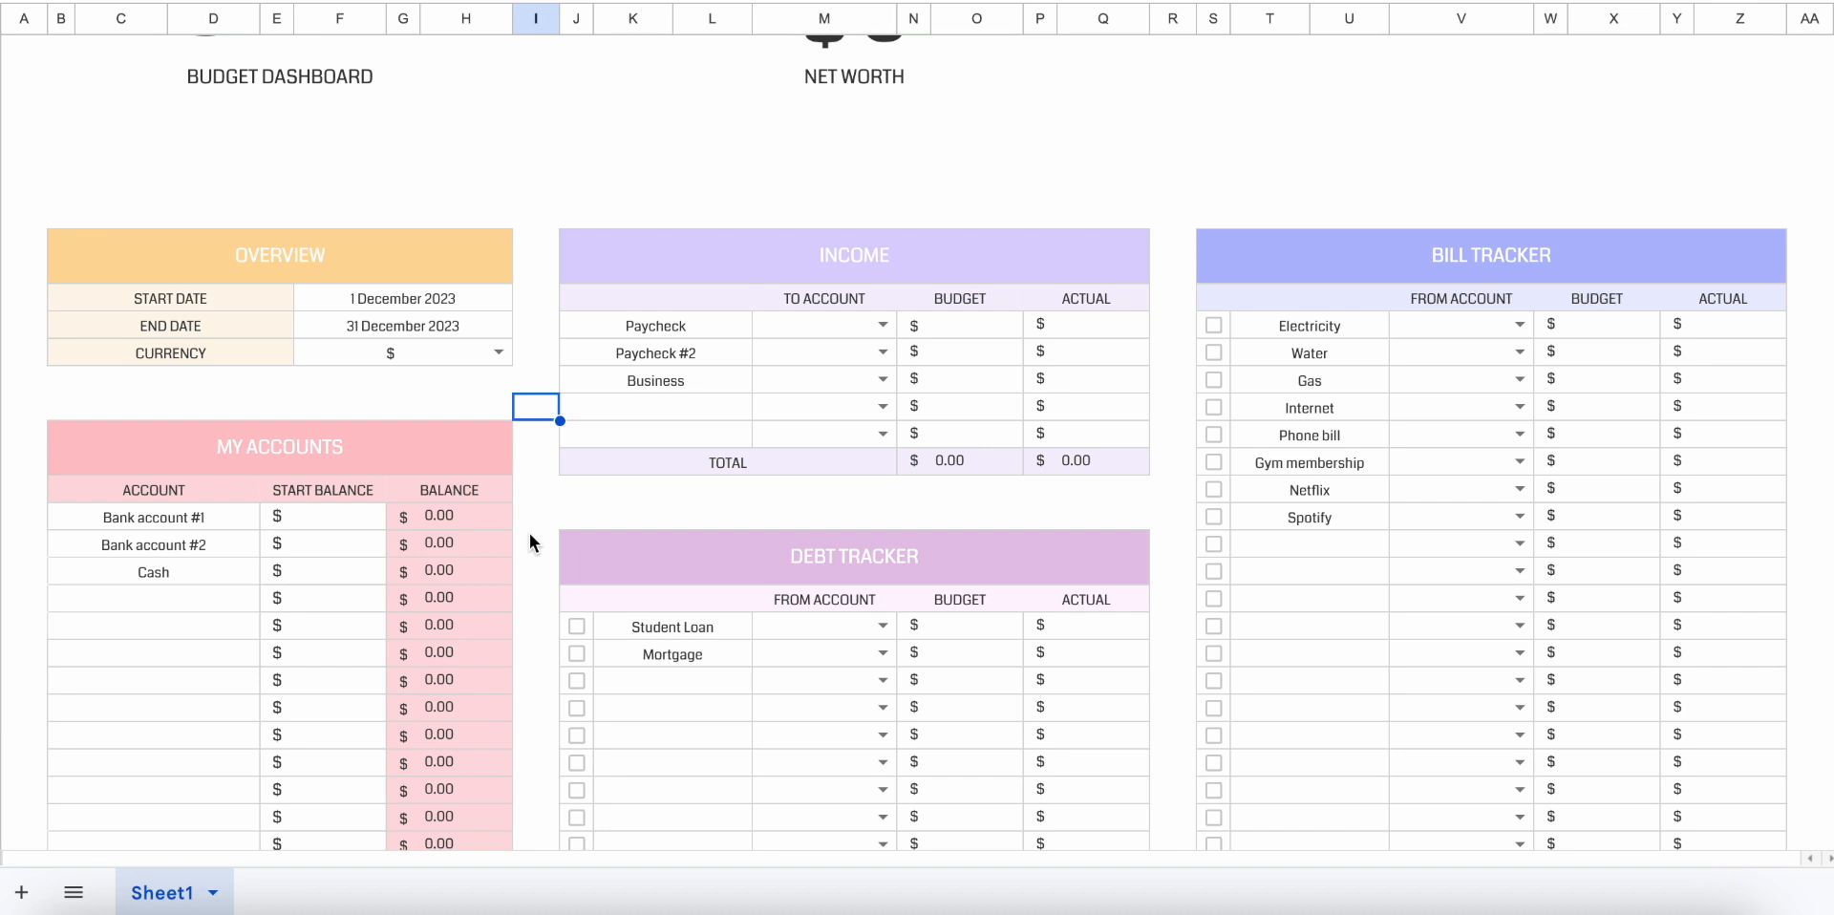
scroll(529, 533, "down", 1)
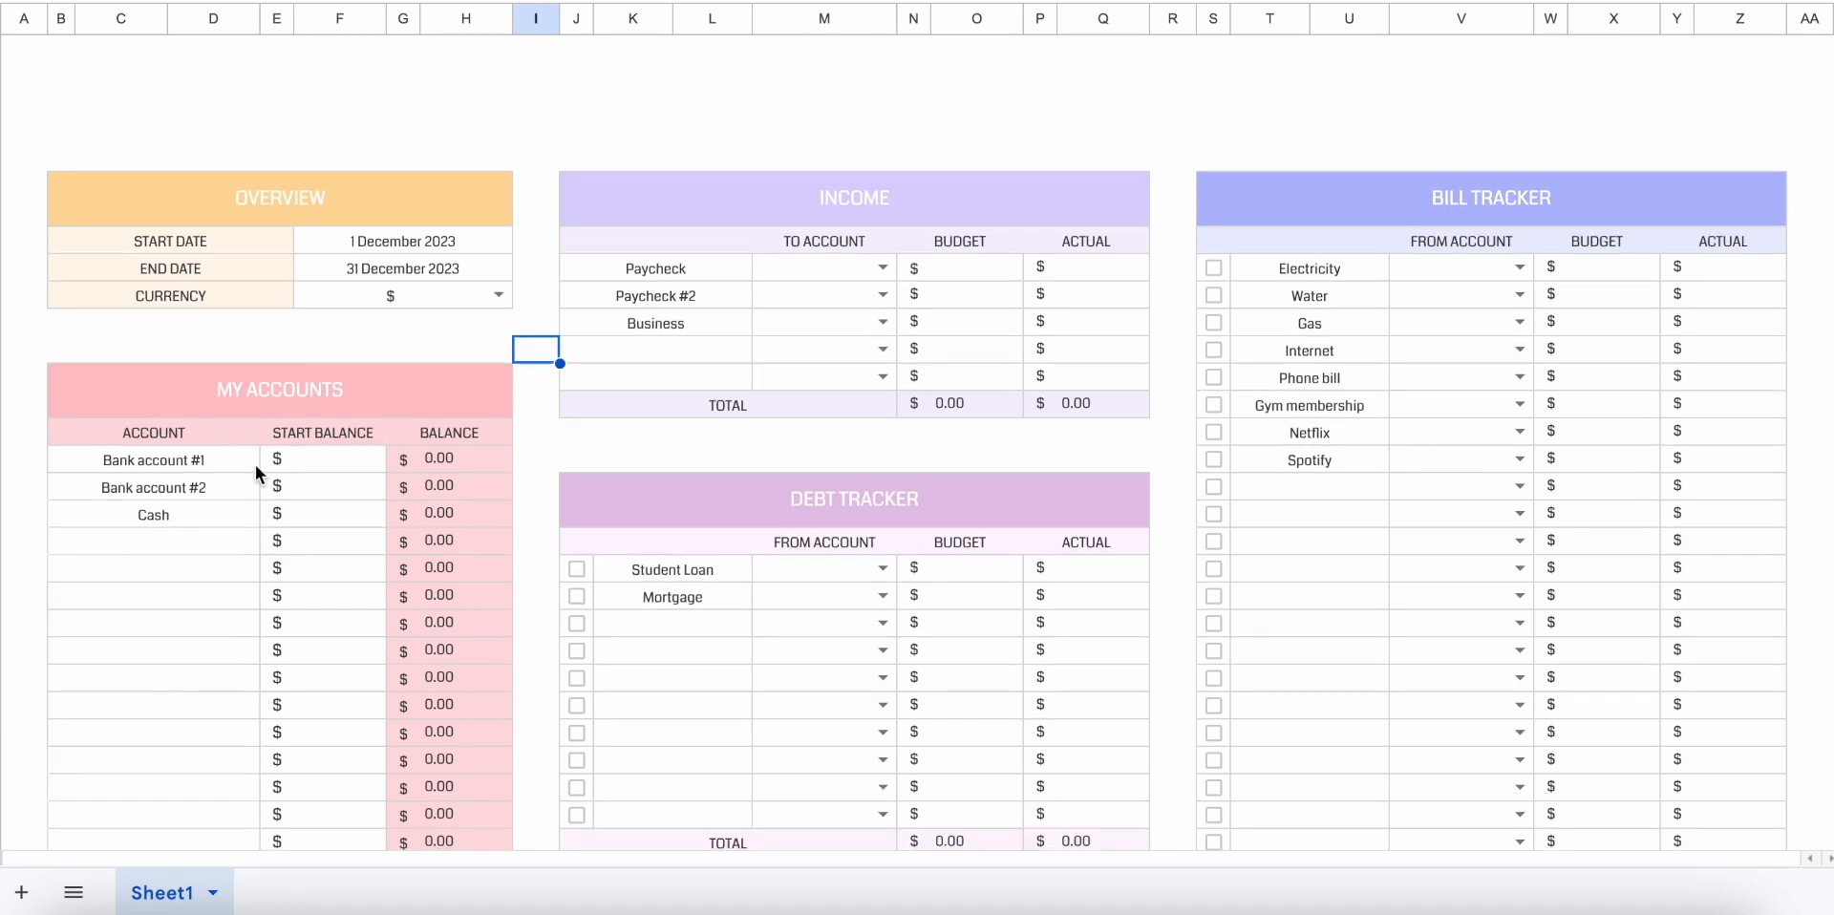
left_click_drag(242, 463, 243, 521)
left_click(234, 564)
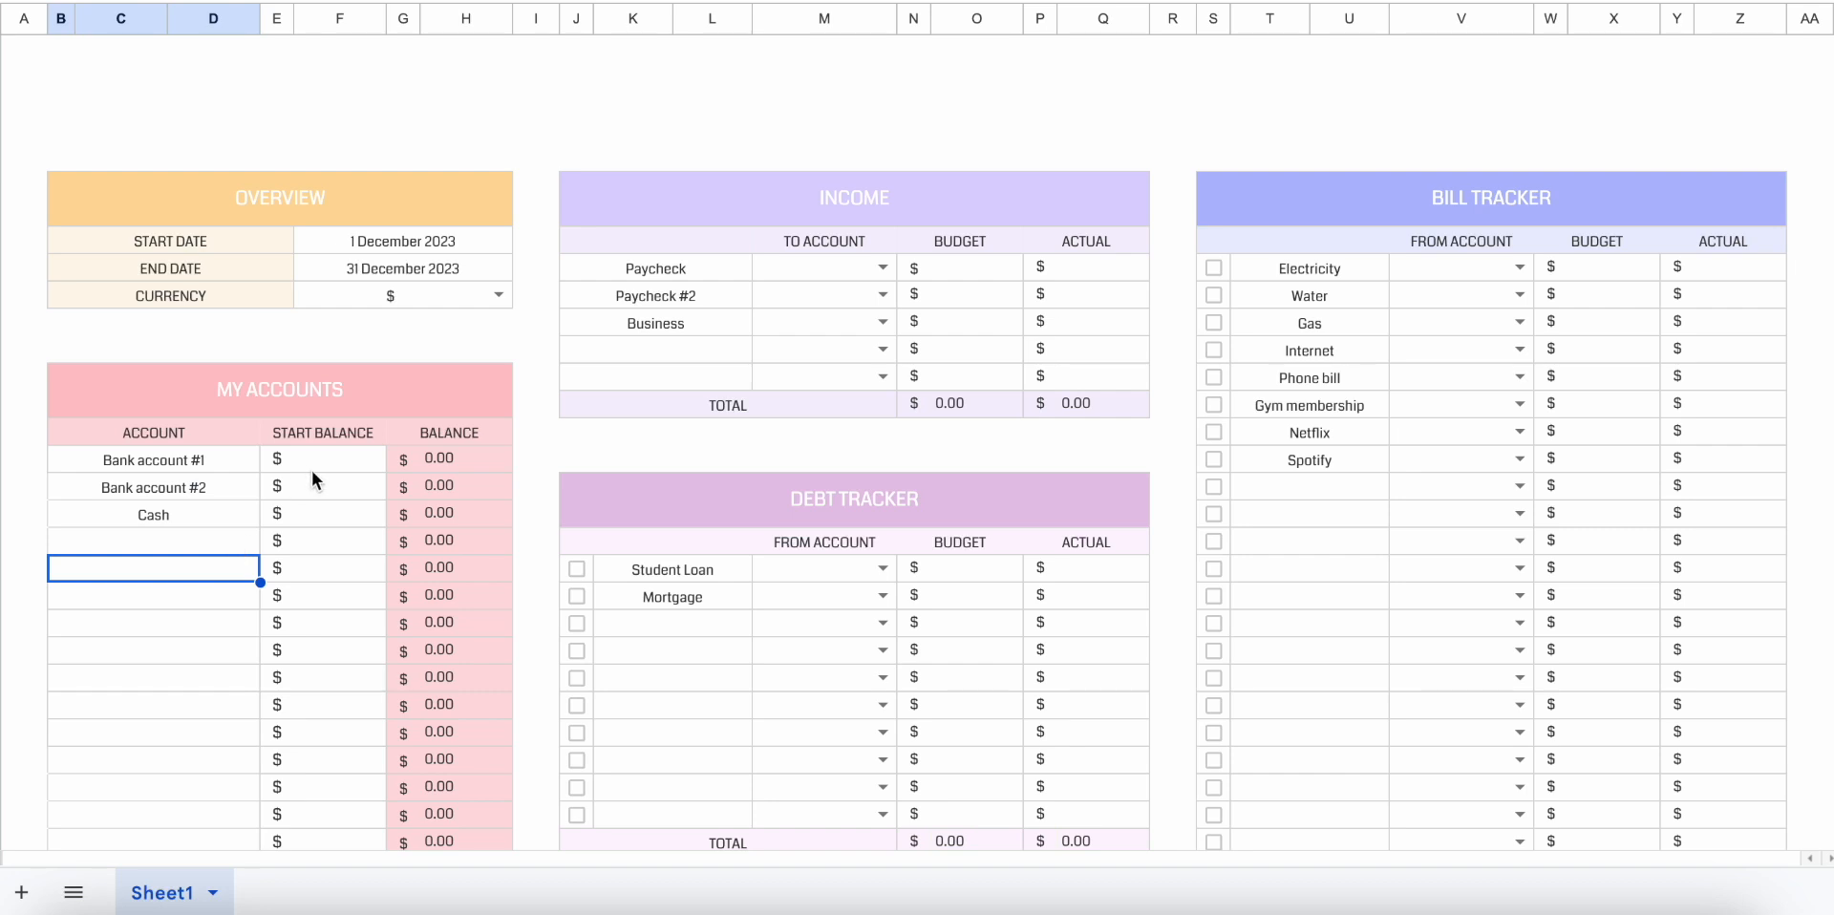
left_click(225, 462)
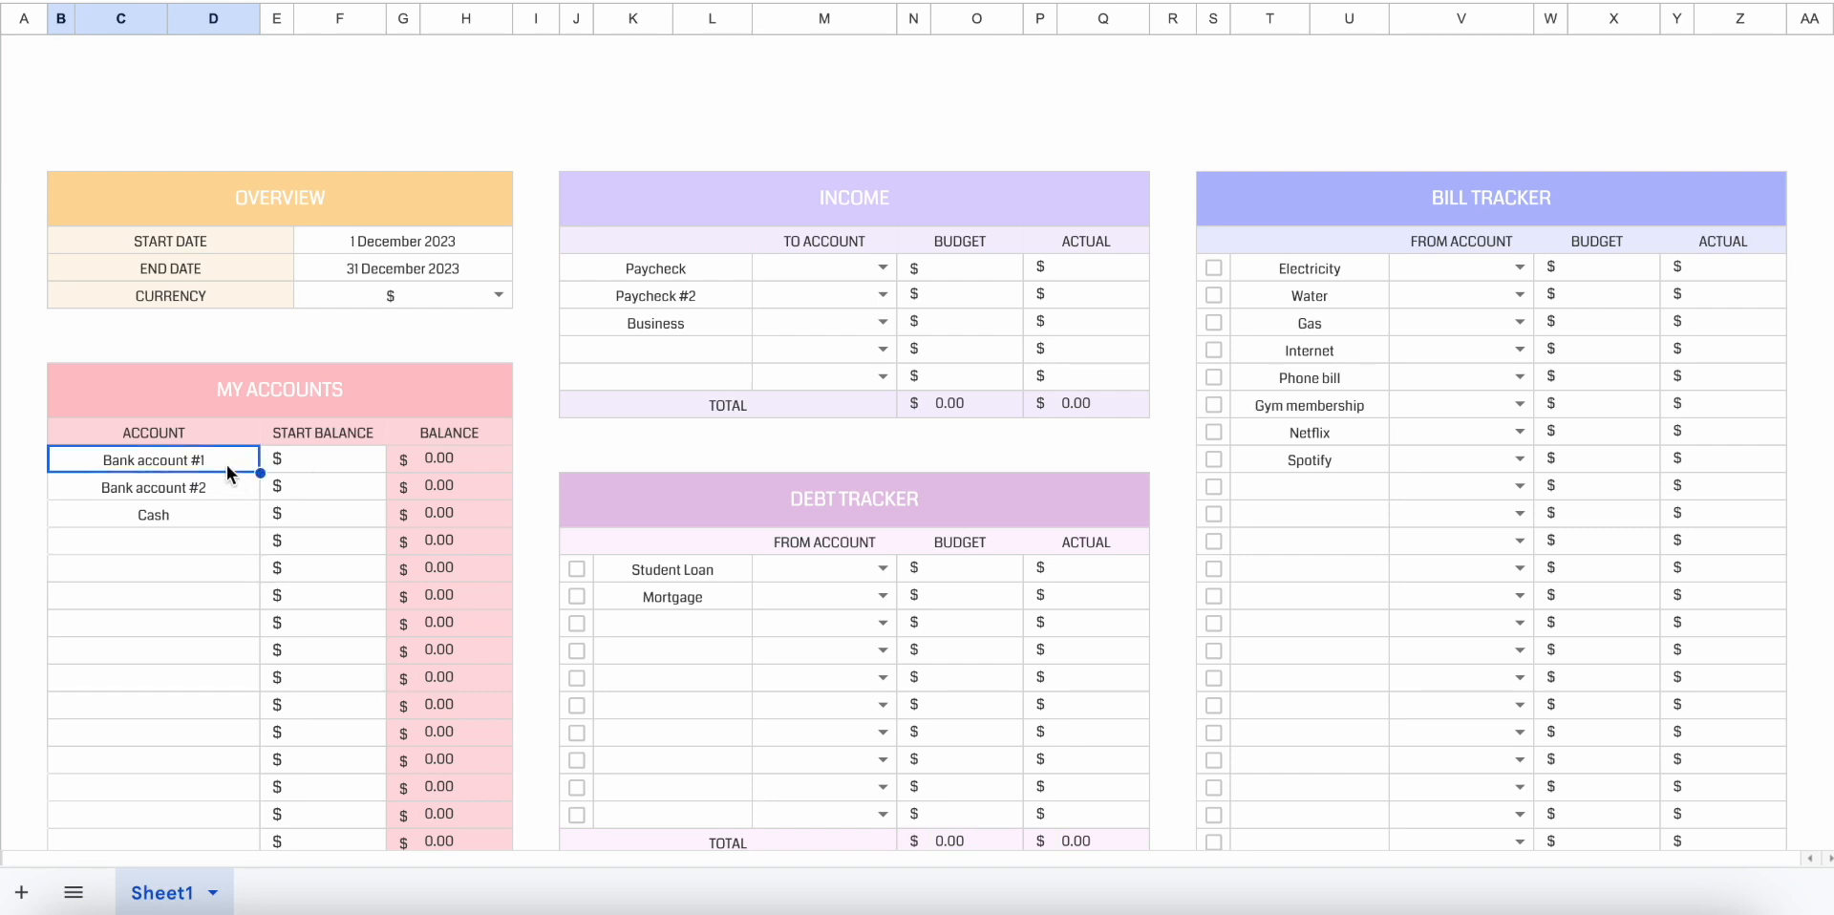
left_click(233, 496)
left_click(233, 516)
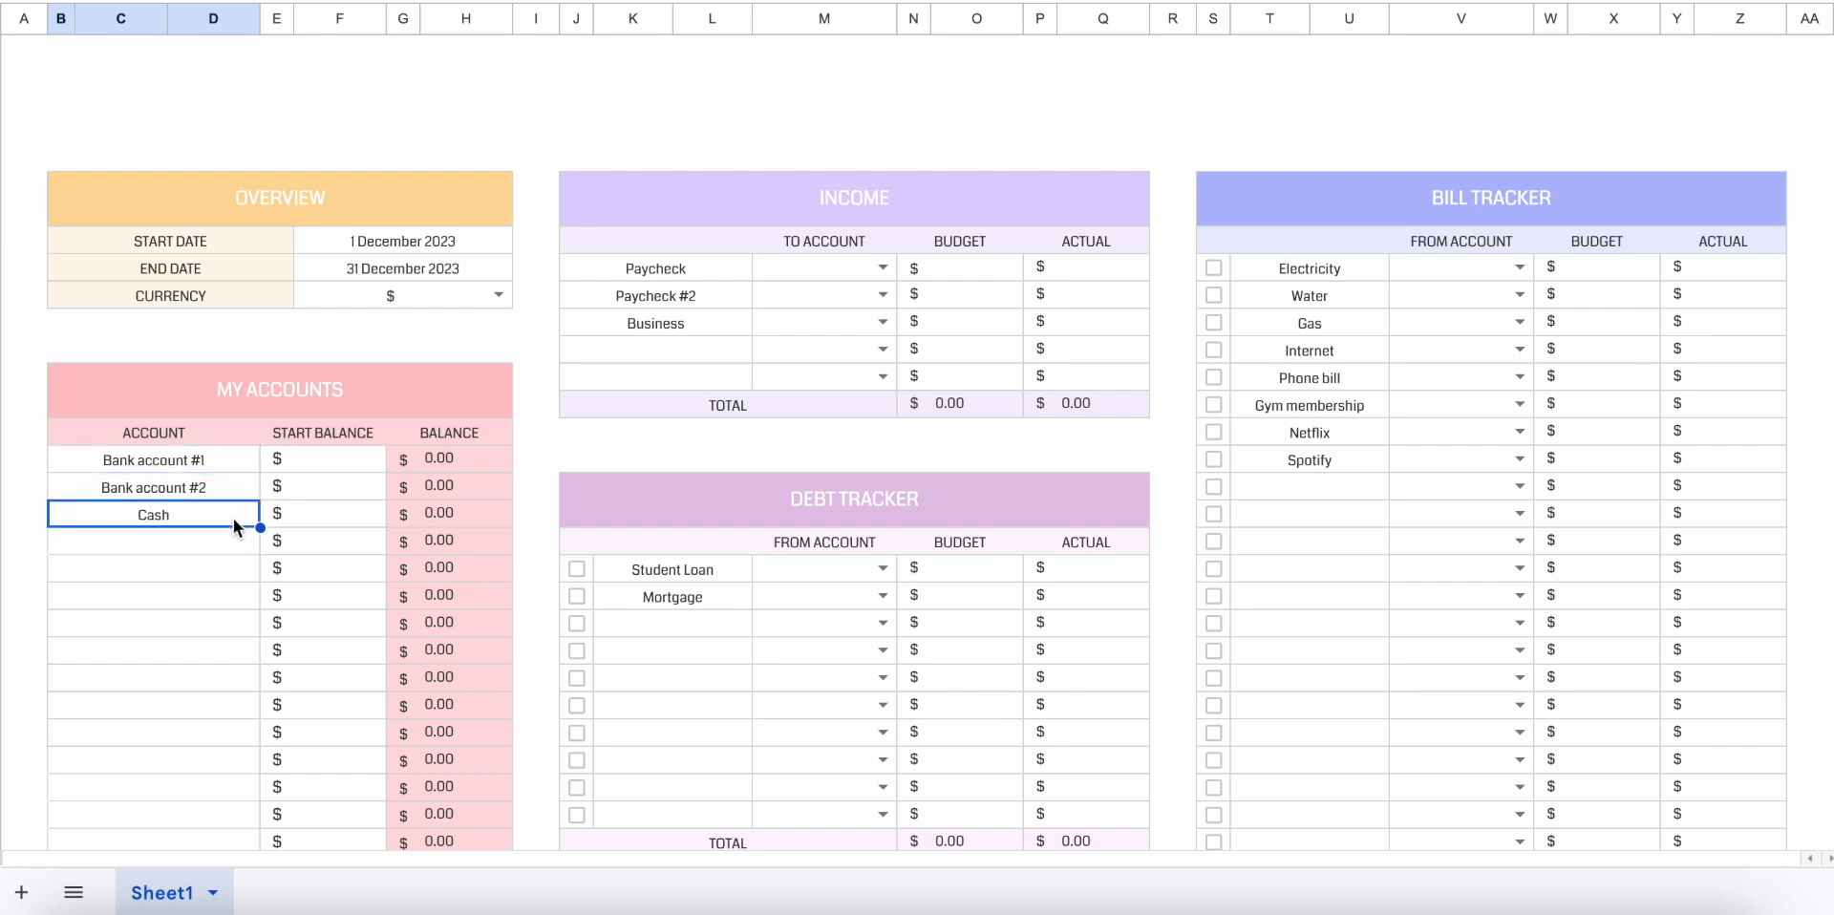
Enter start balances of 500 for Bank account #1, 500 for Bank account #2 and 1000 for Cash.
left_click(348, 462)
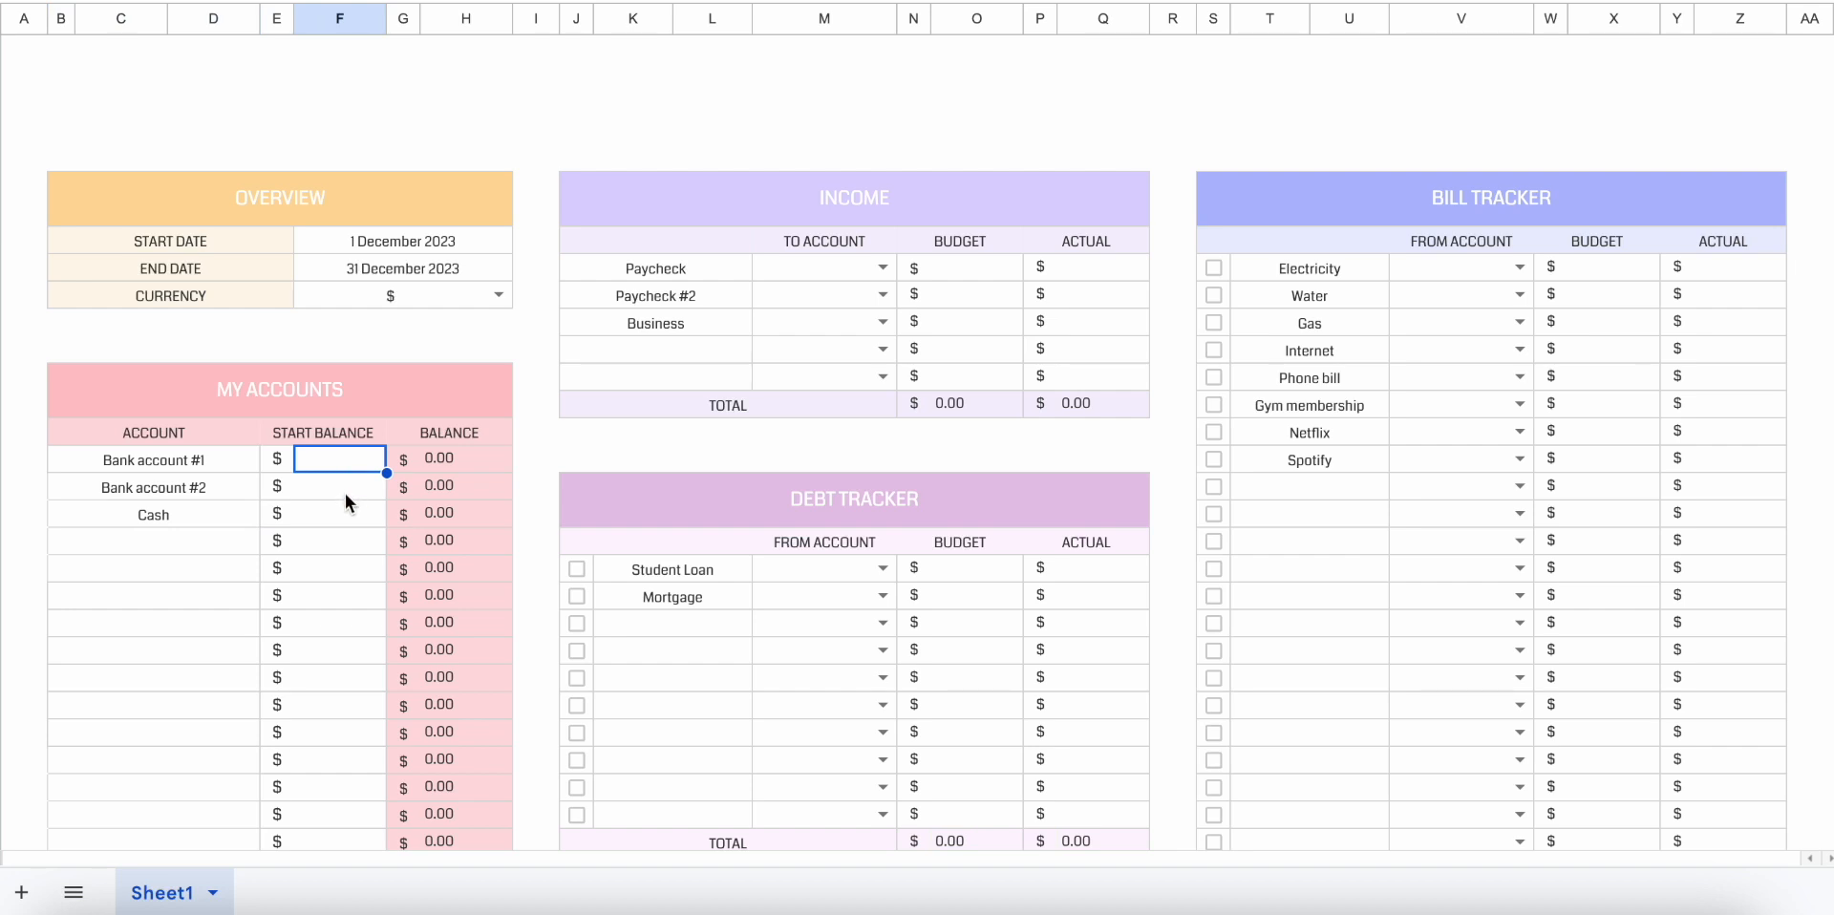
type("500")
key("Return")
type("500")
key("Return")
type("1000")
key("Return")
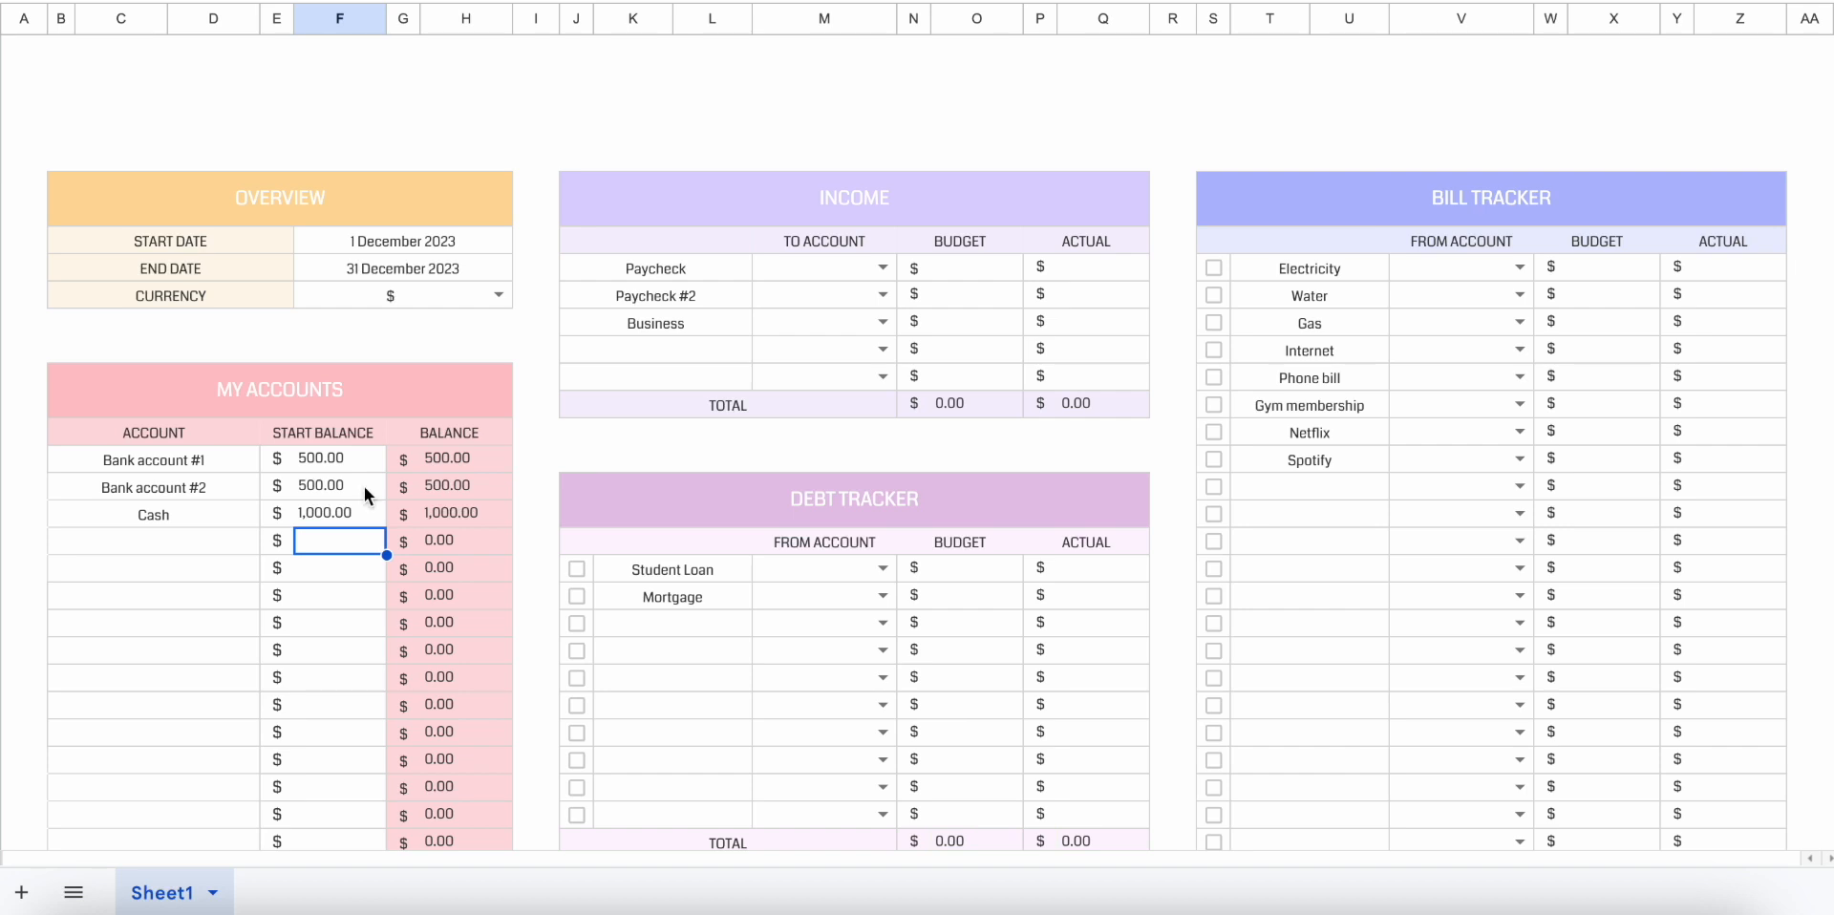
Check the current balances of the three accounts and the net worth figure in the dashboard header.
left_click_drag(468, 450, 477, 514)
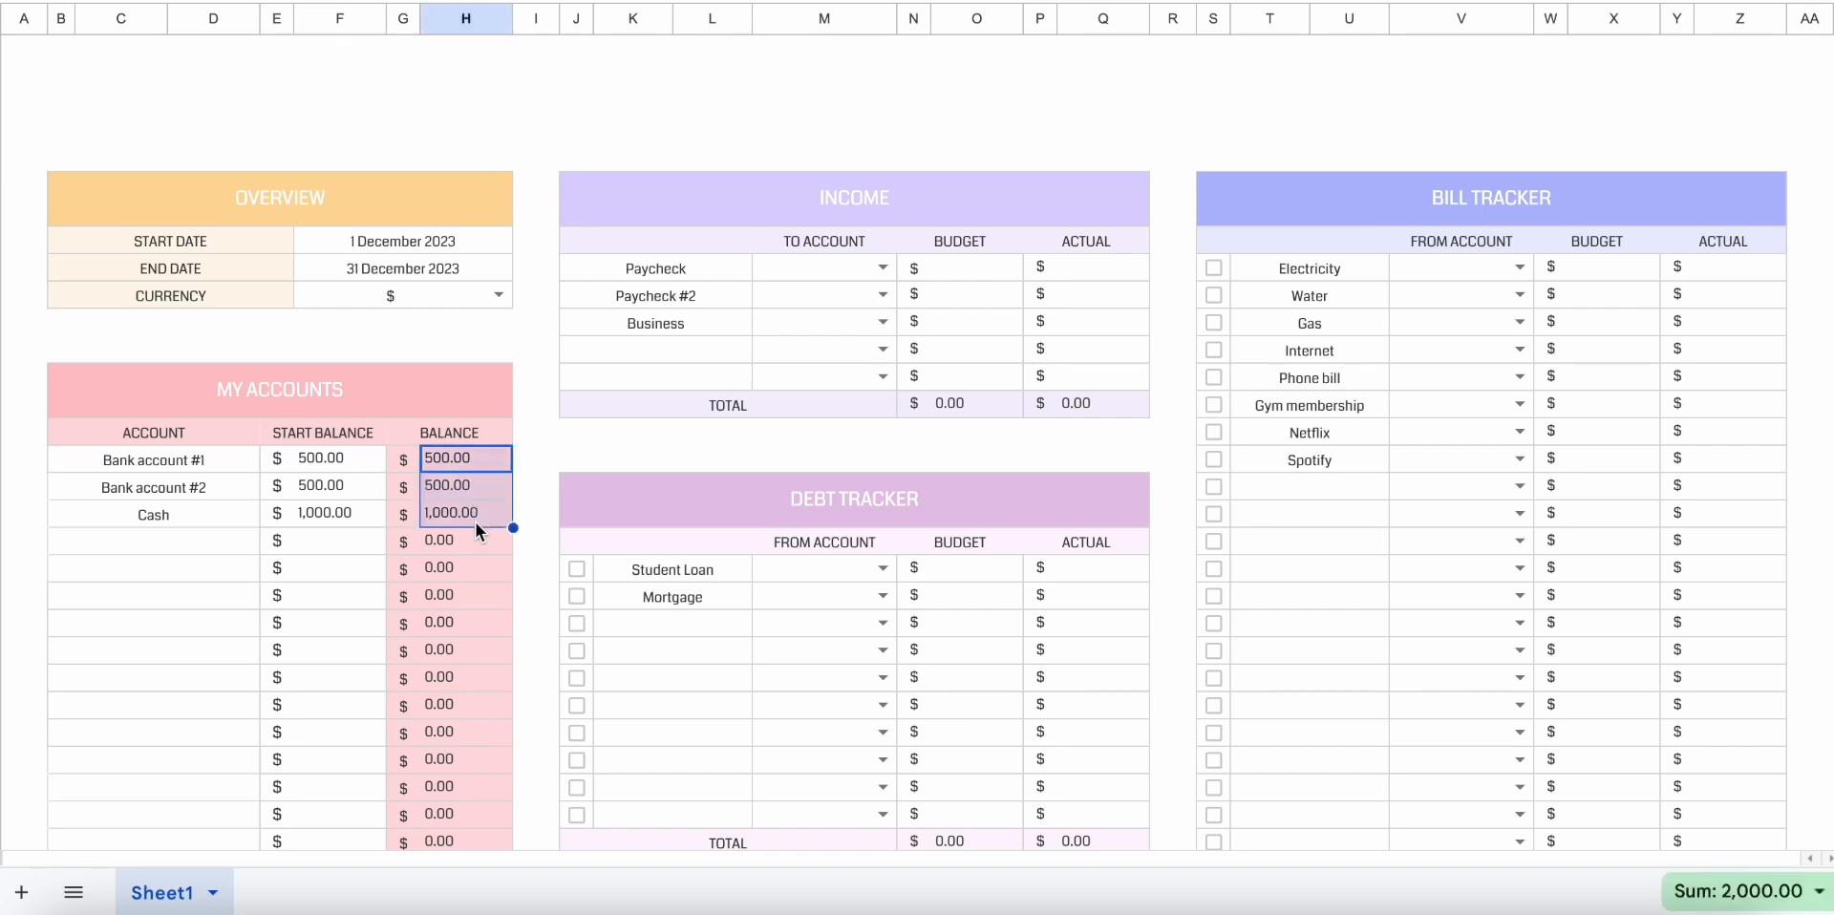
left_click(472, 540)
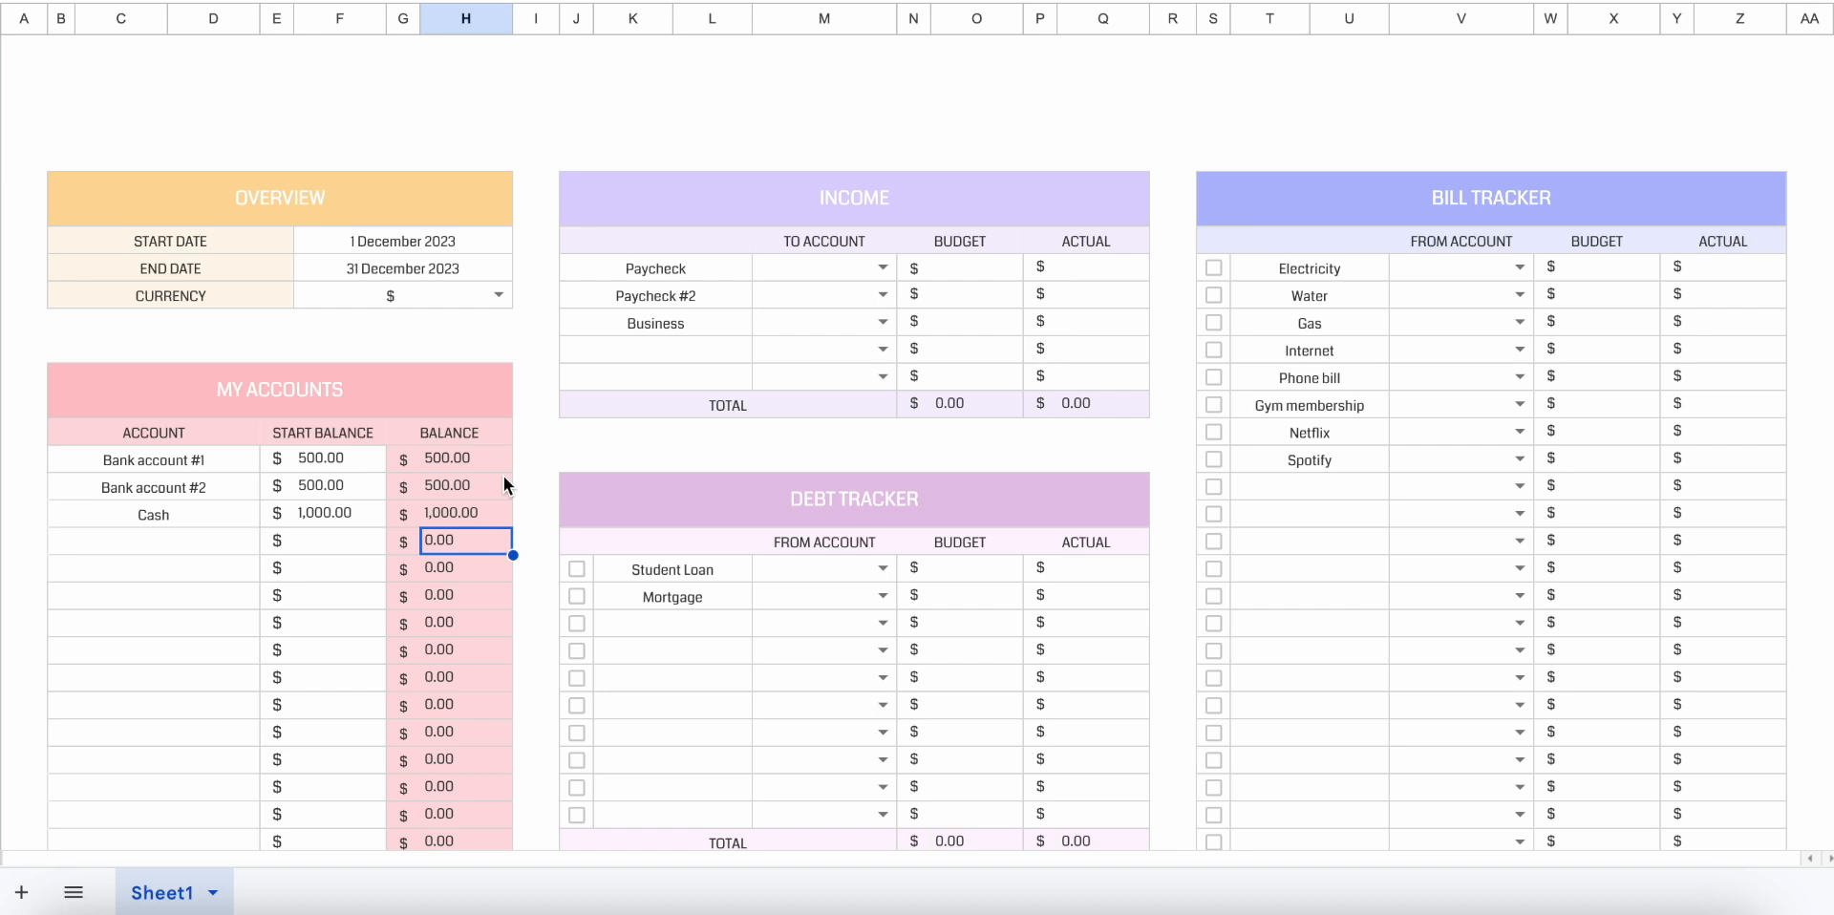
scroll(502, 475, "down", 1)
scroll(502, 475, "up", 5)
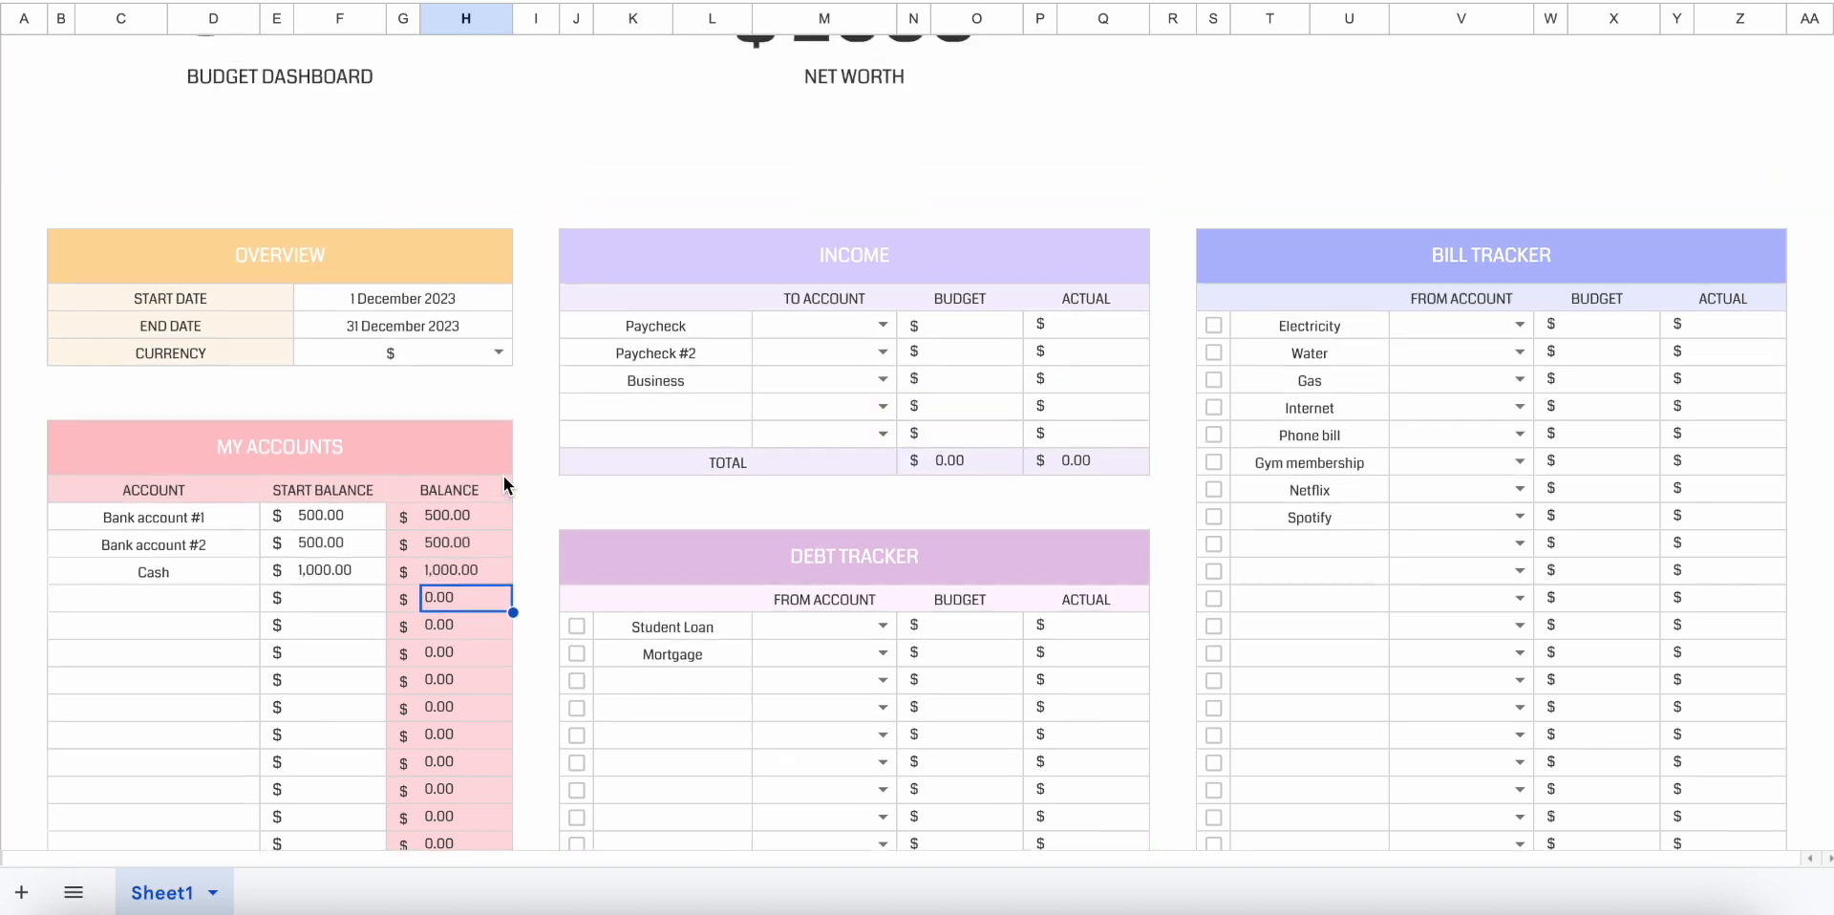
left_click(872, 196)
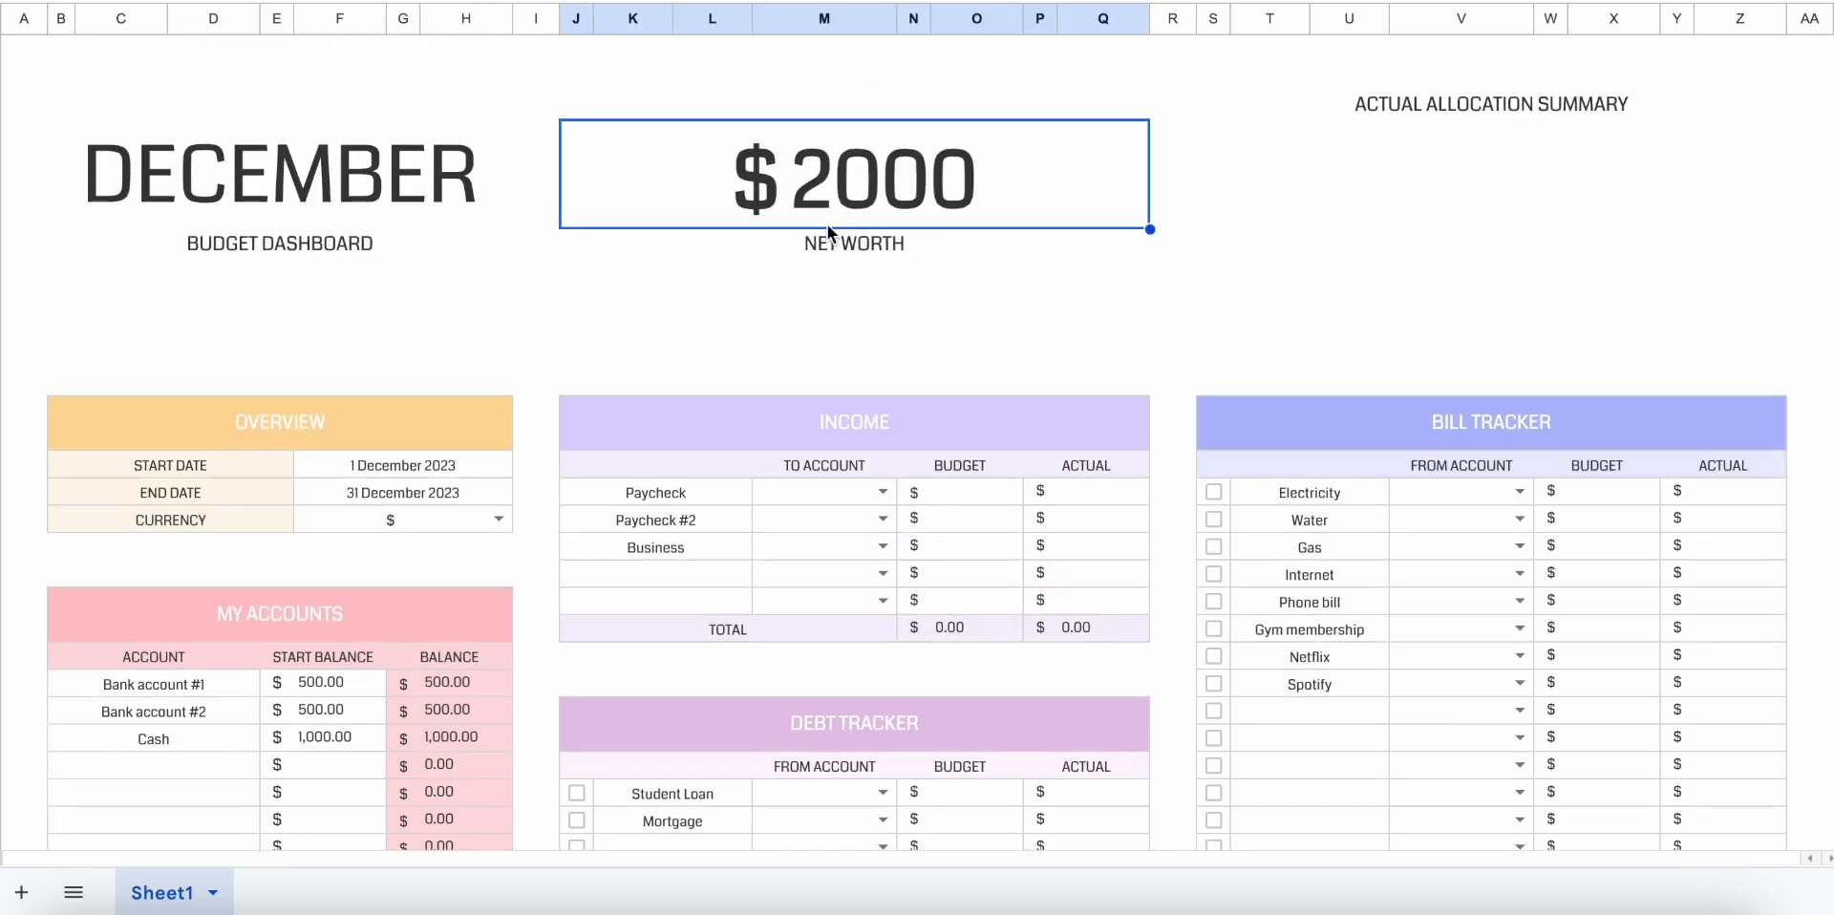
left_click(767, 253)
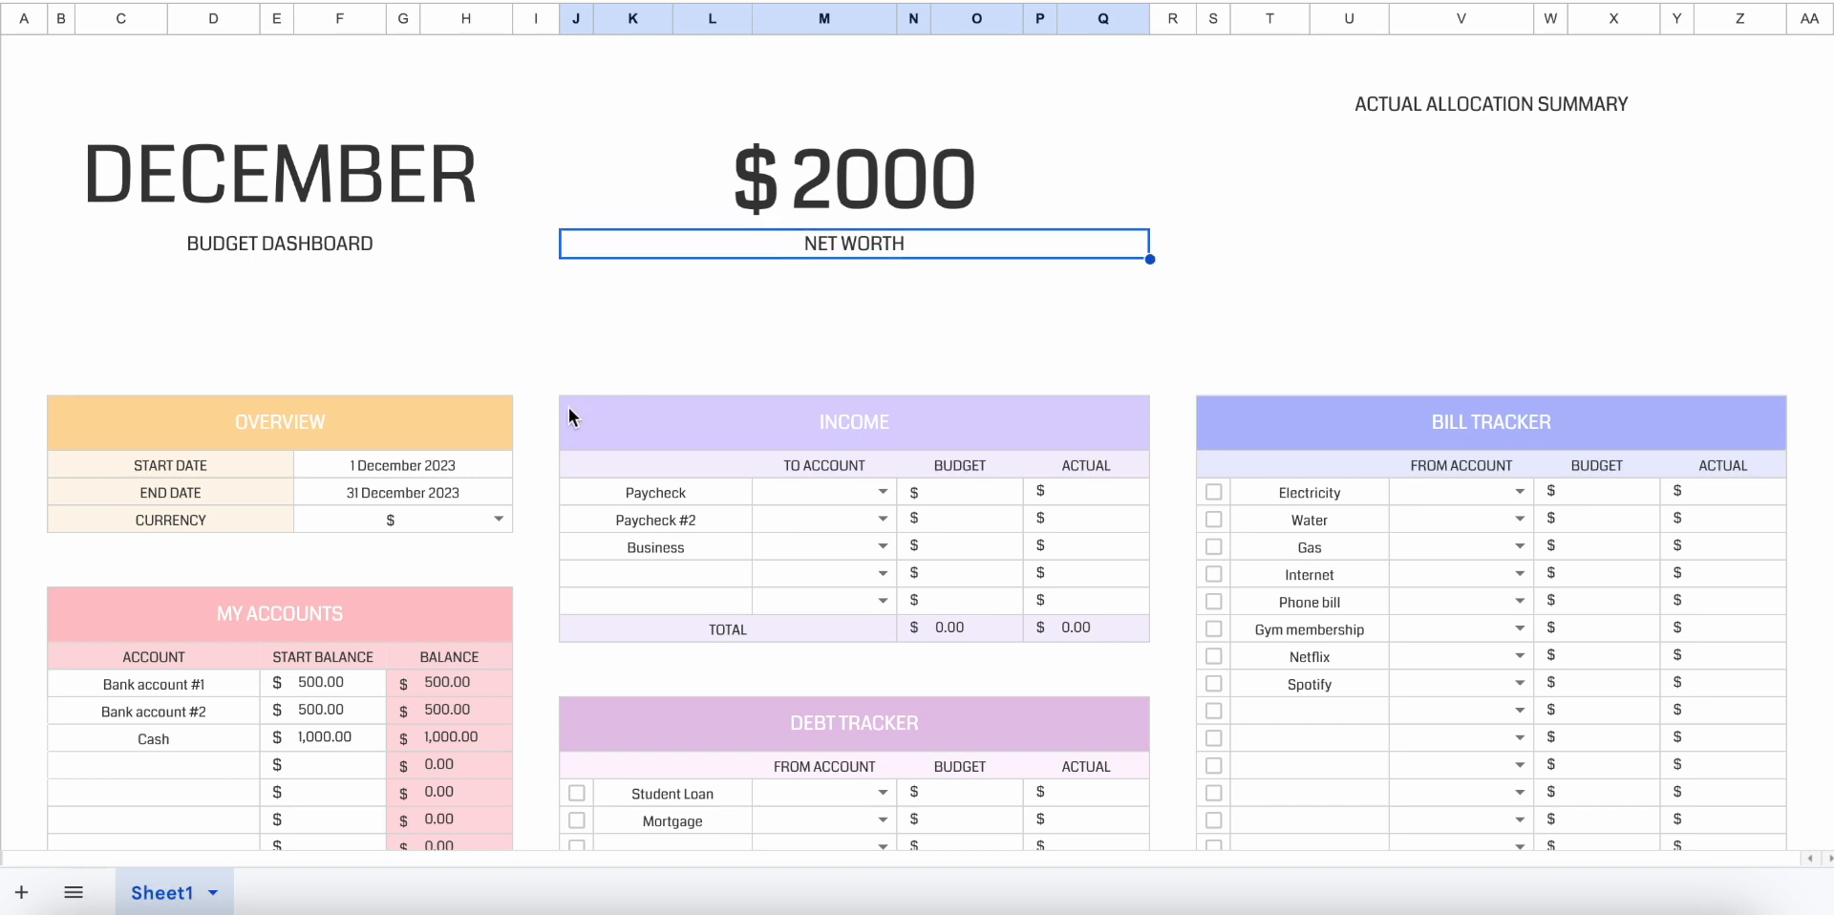
Examine the Cash Flow table's budget and actual figures, and return to the Income table.
scroll(453, 644, "down", 3)
scroll(453, 644, "down", 15)
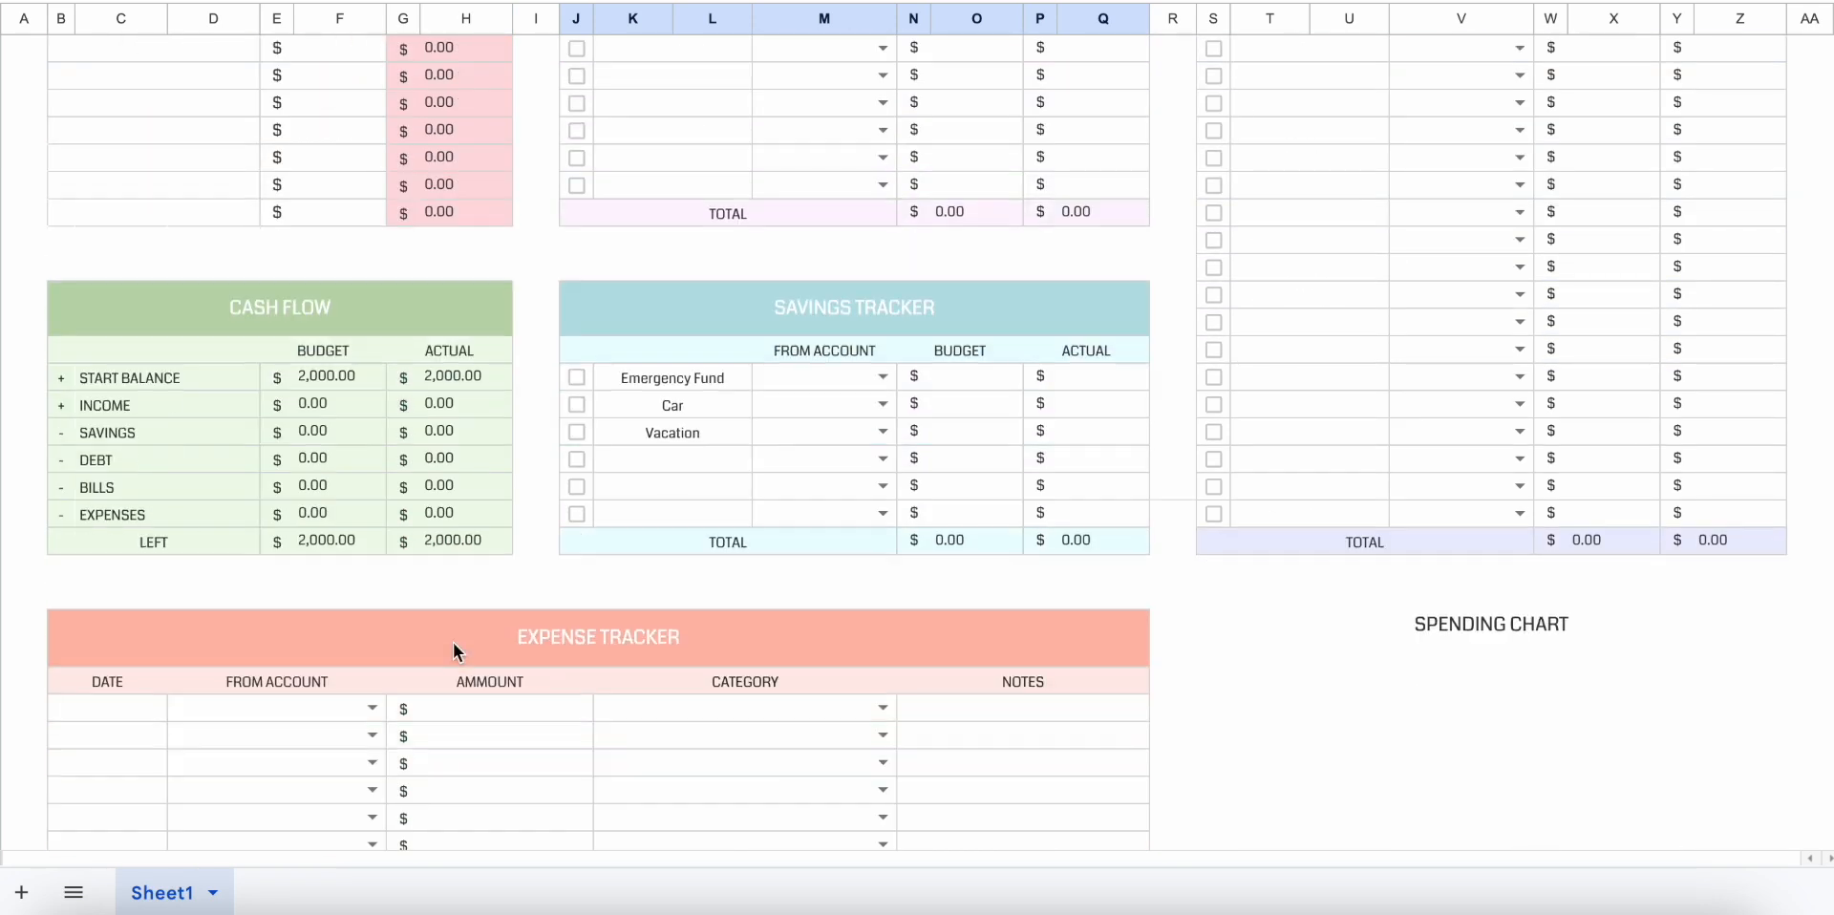
left_click(318, 325)
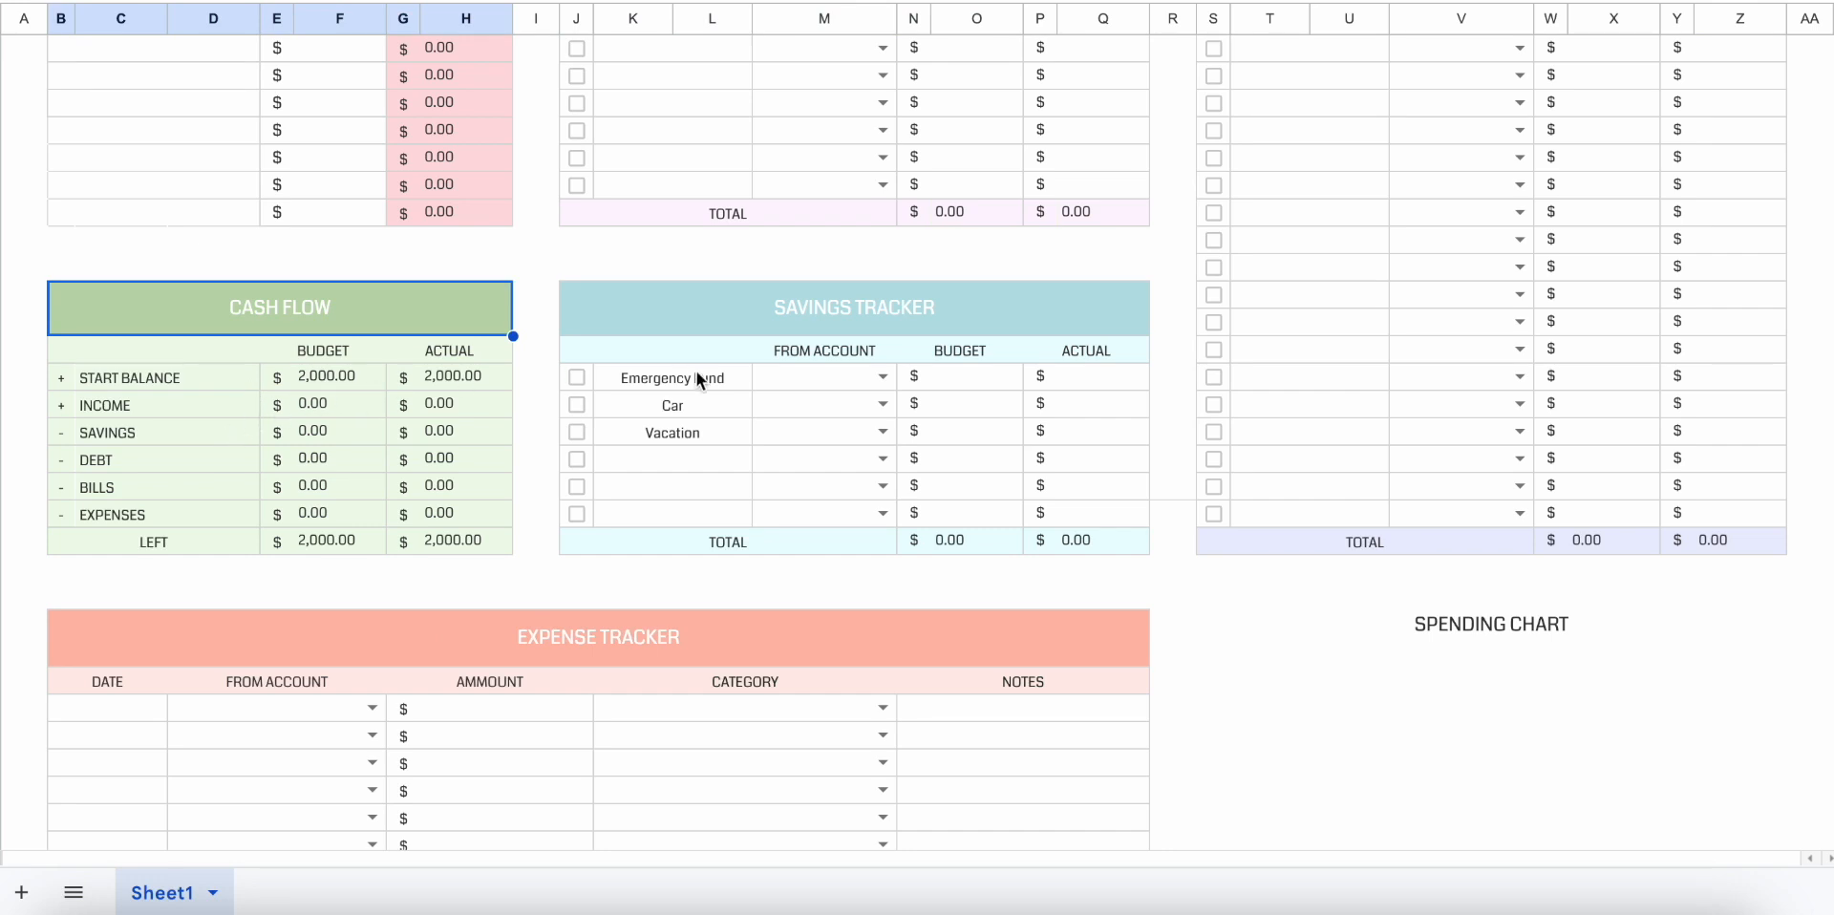
scroll(745, 364, "up", 1)
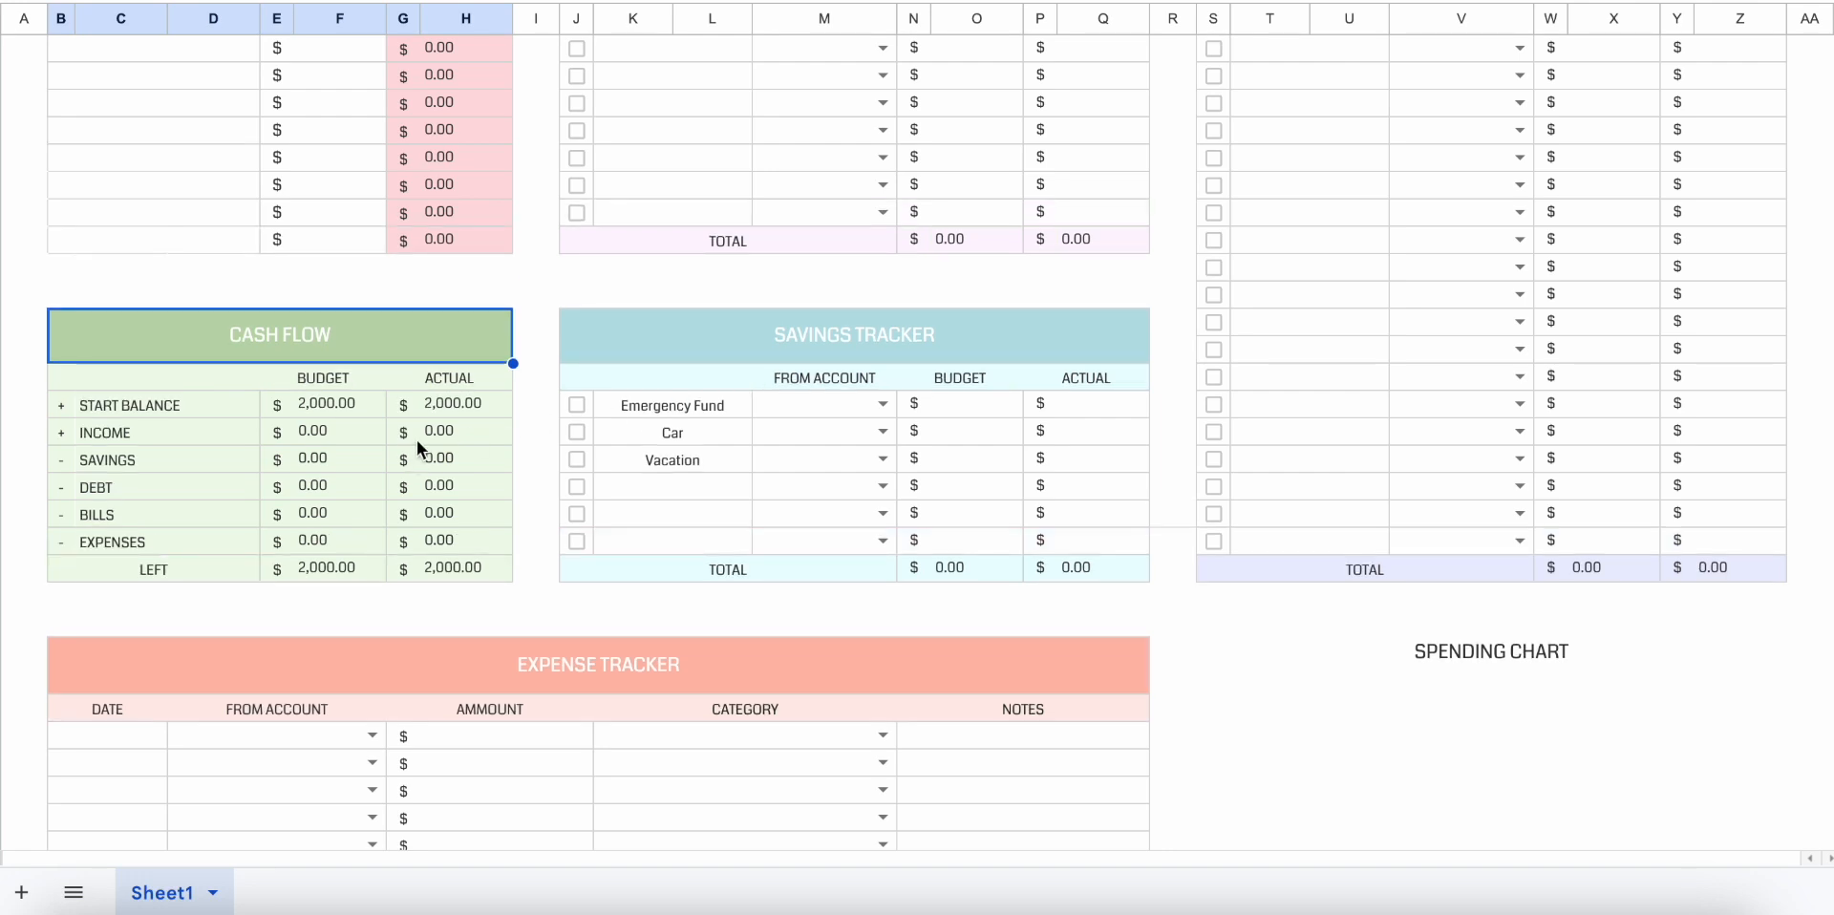
scroll(721, 301, "up", 10)
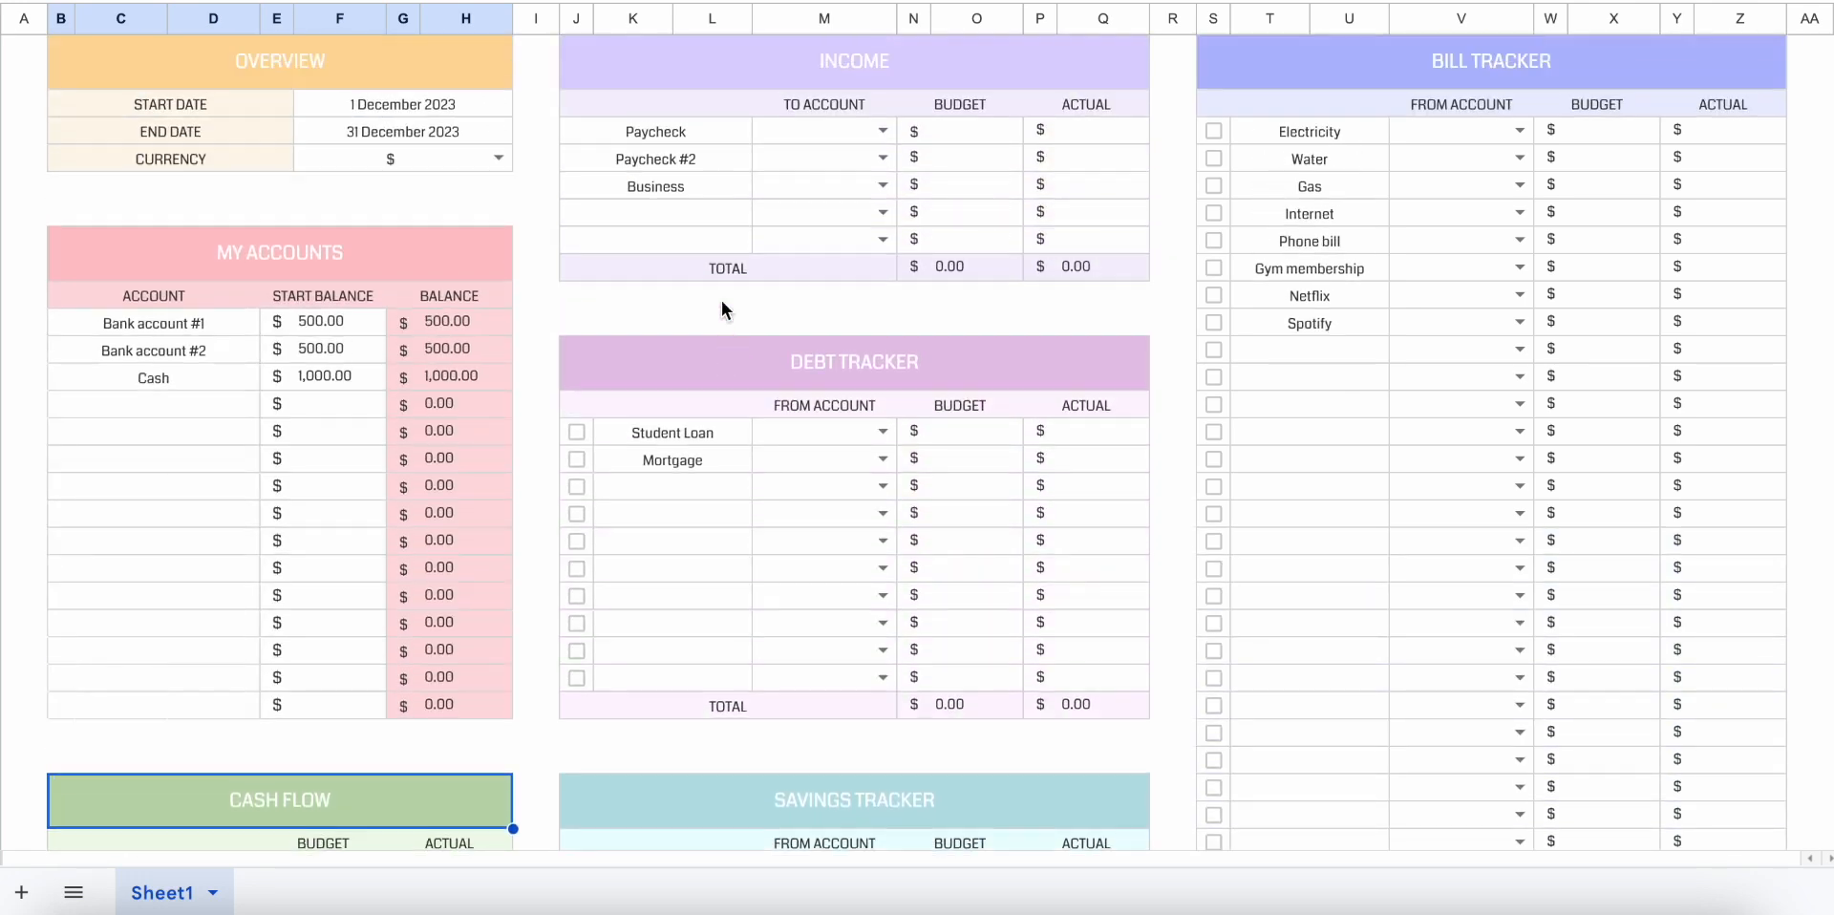
scroll(730, 254, "up", 1)
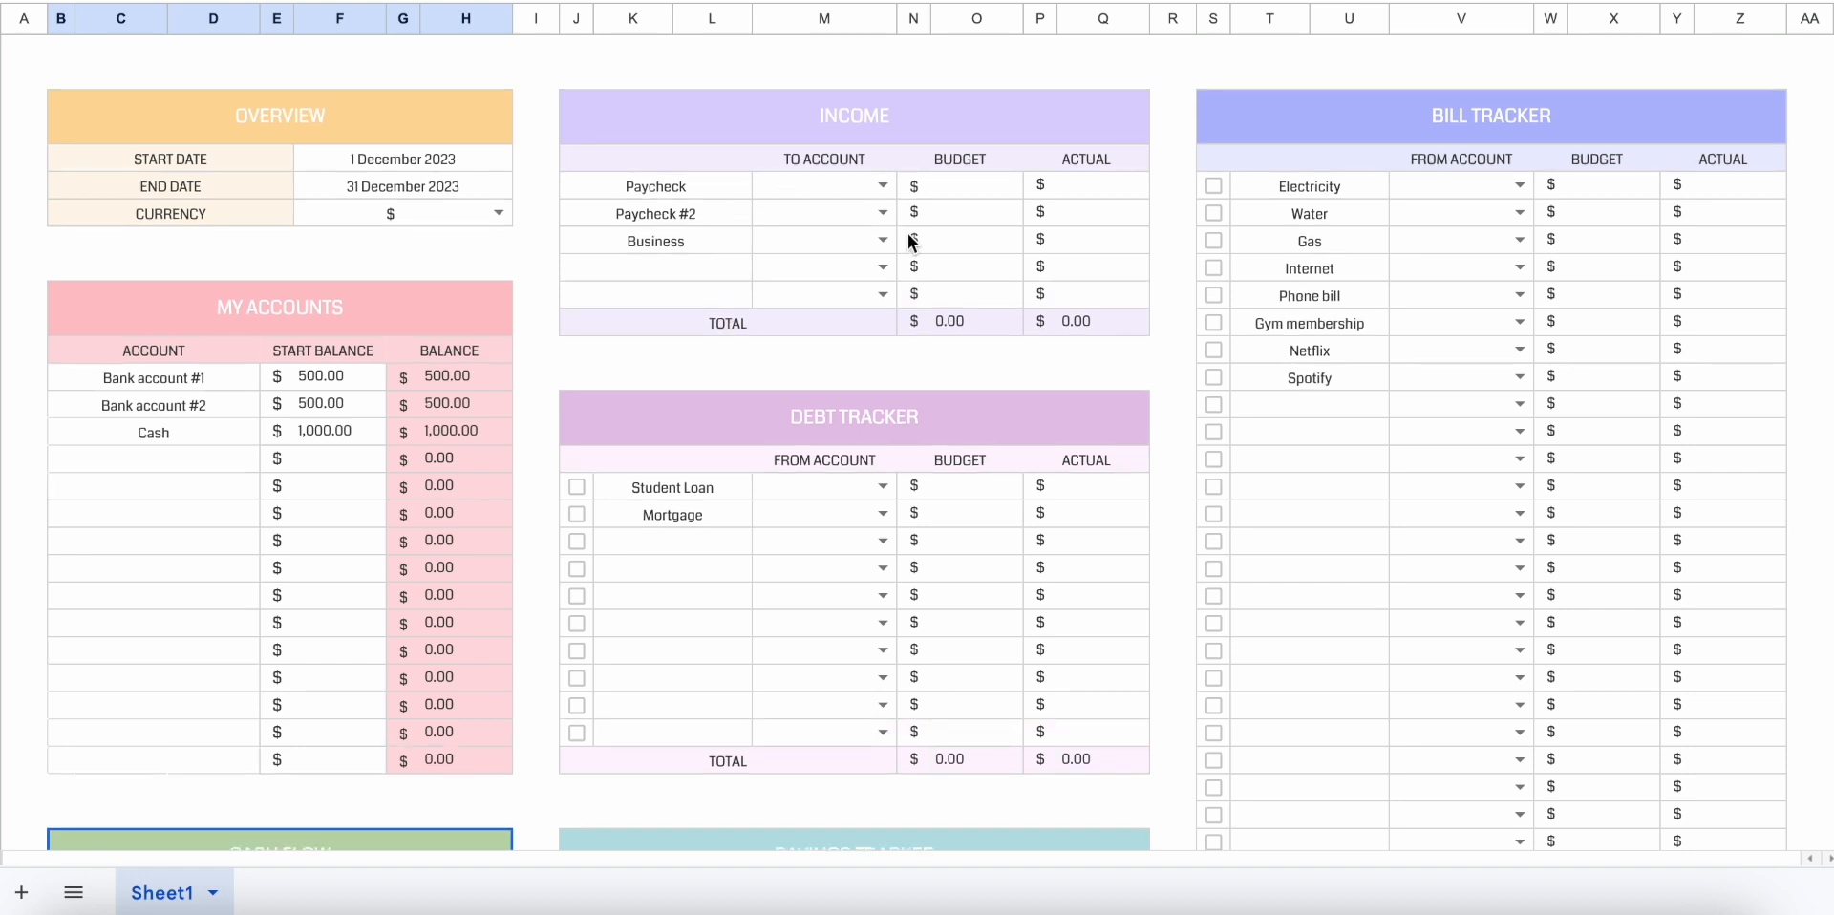
Assign the Paycheck income to Bank account #1 with a budget of 300 and an actual amount of 500.
left_click(881, 185)
left_click(860, 214)
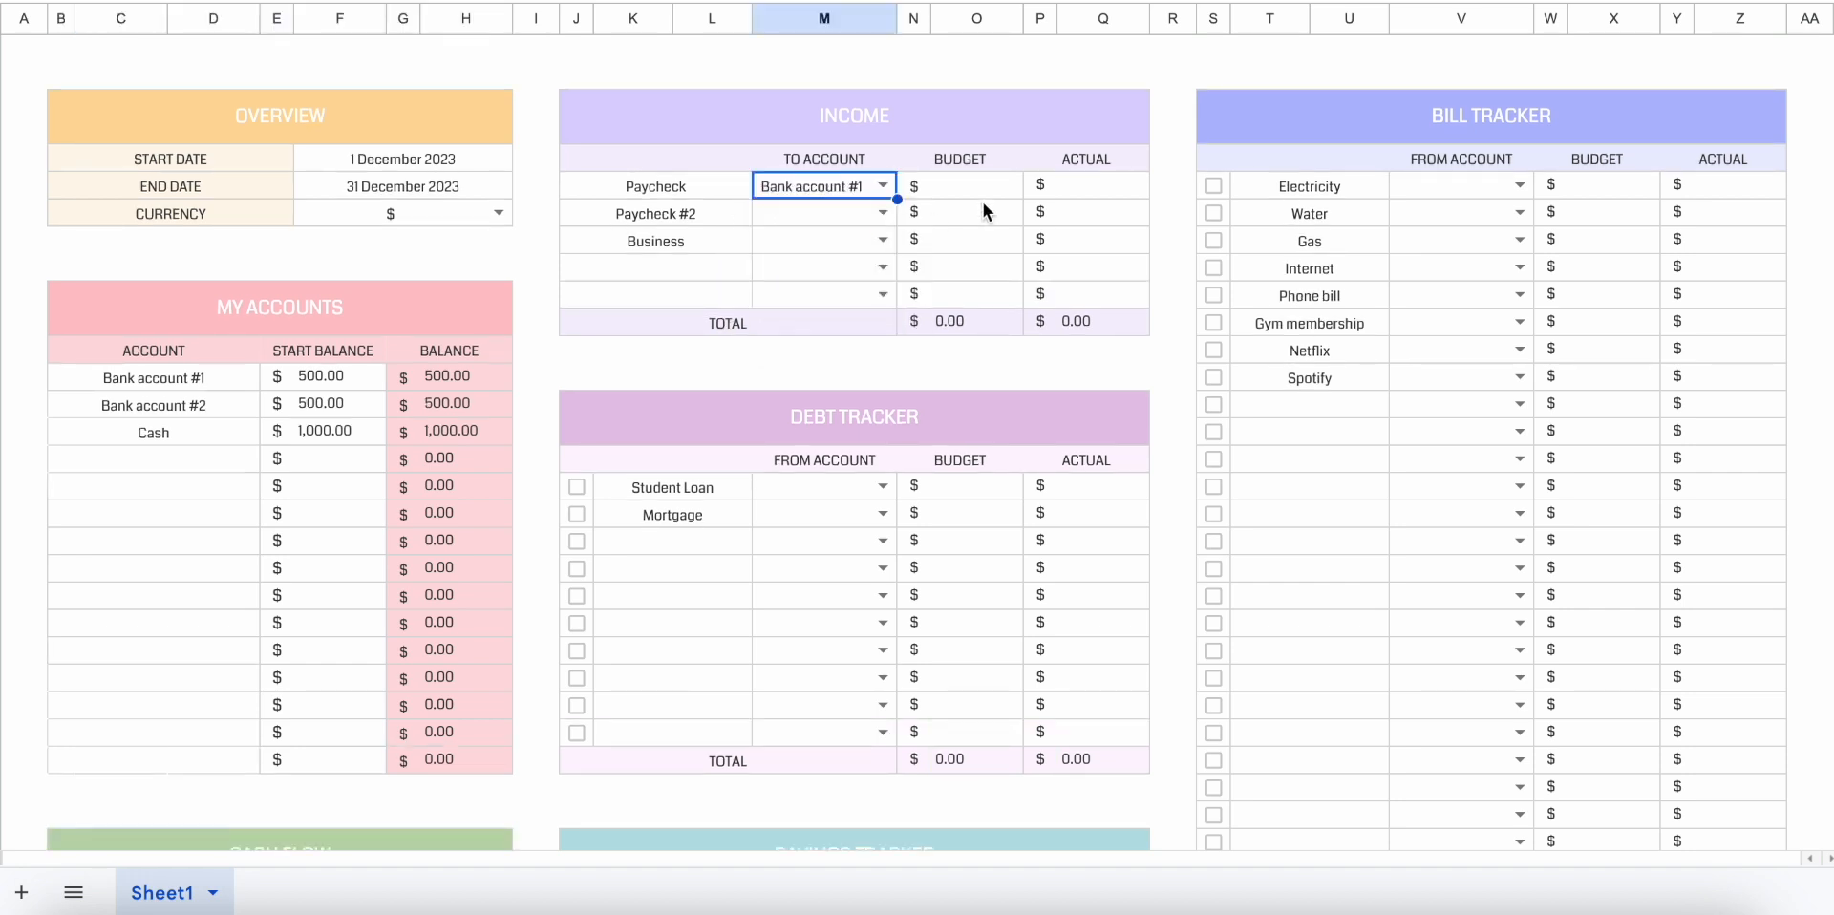
left_click(983, 192)
type("300")
key("Return")
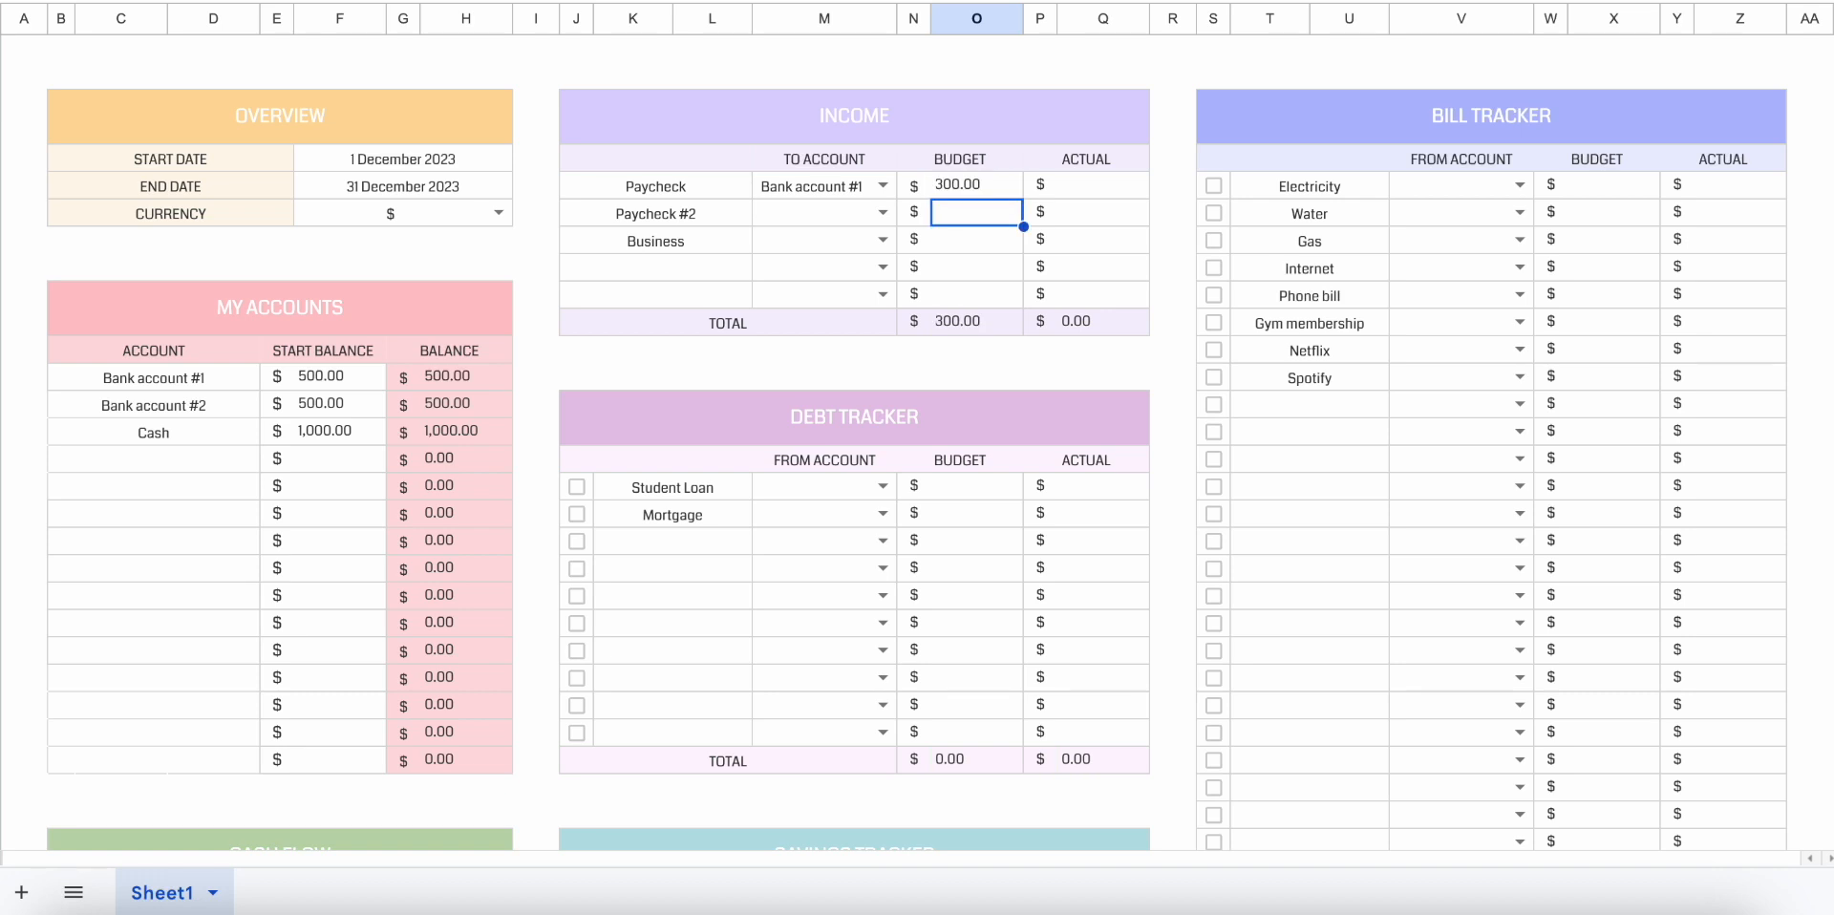
left_click(1110, 189)
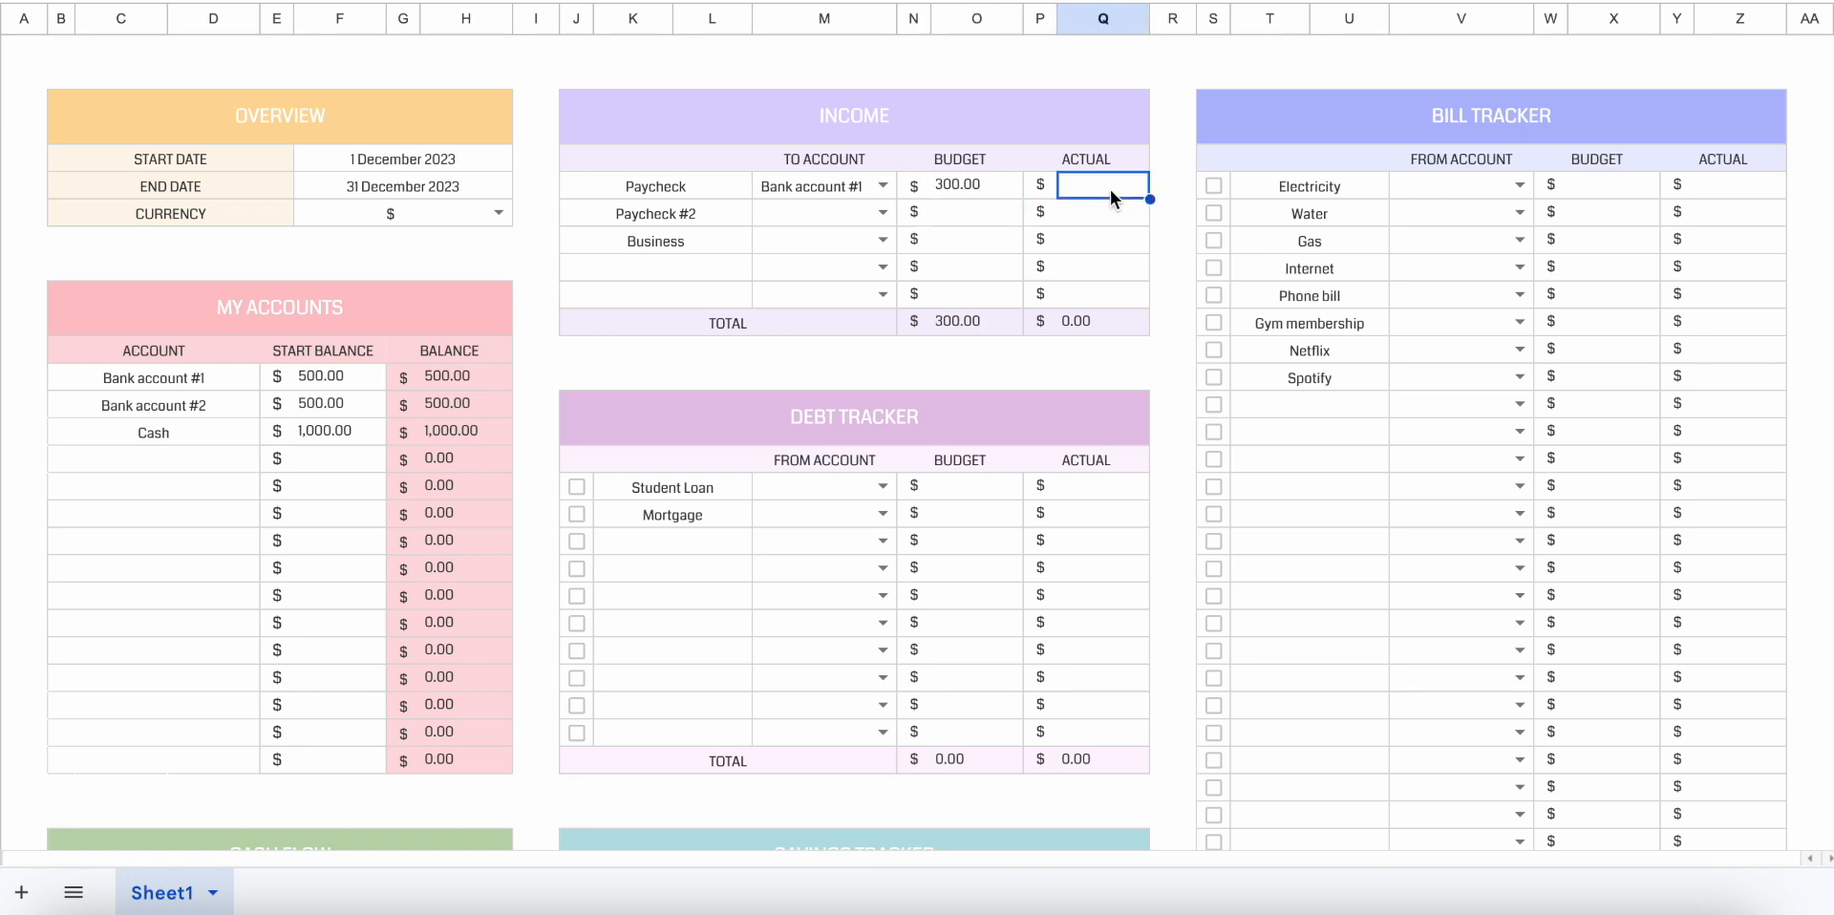
type("500")
key("Return")
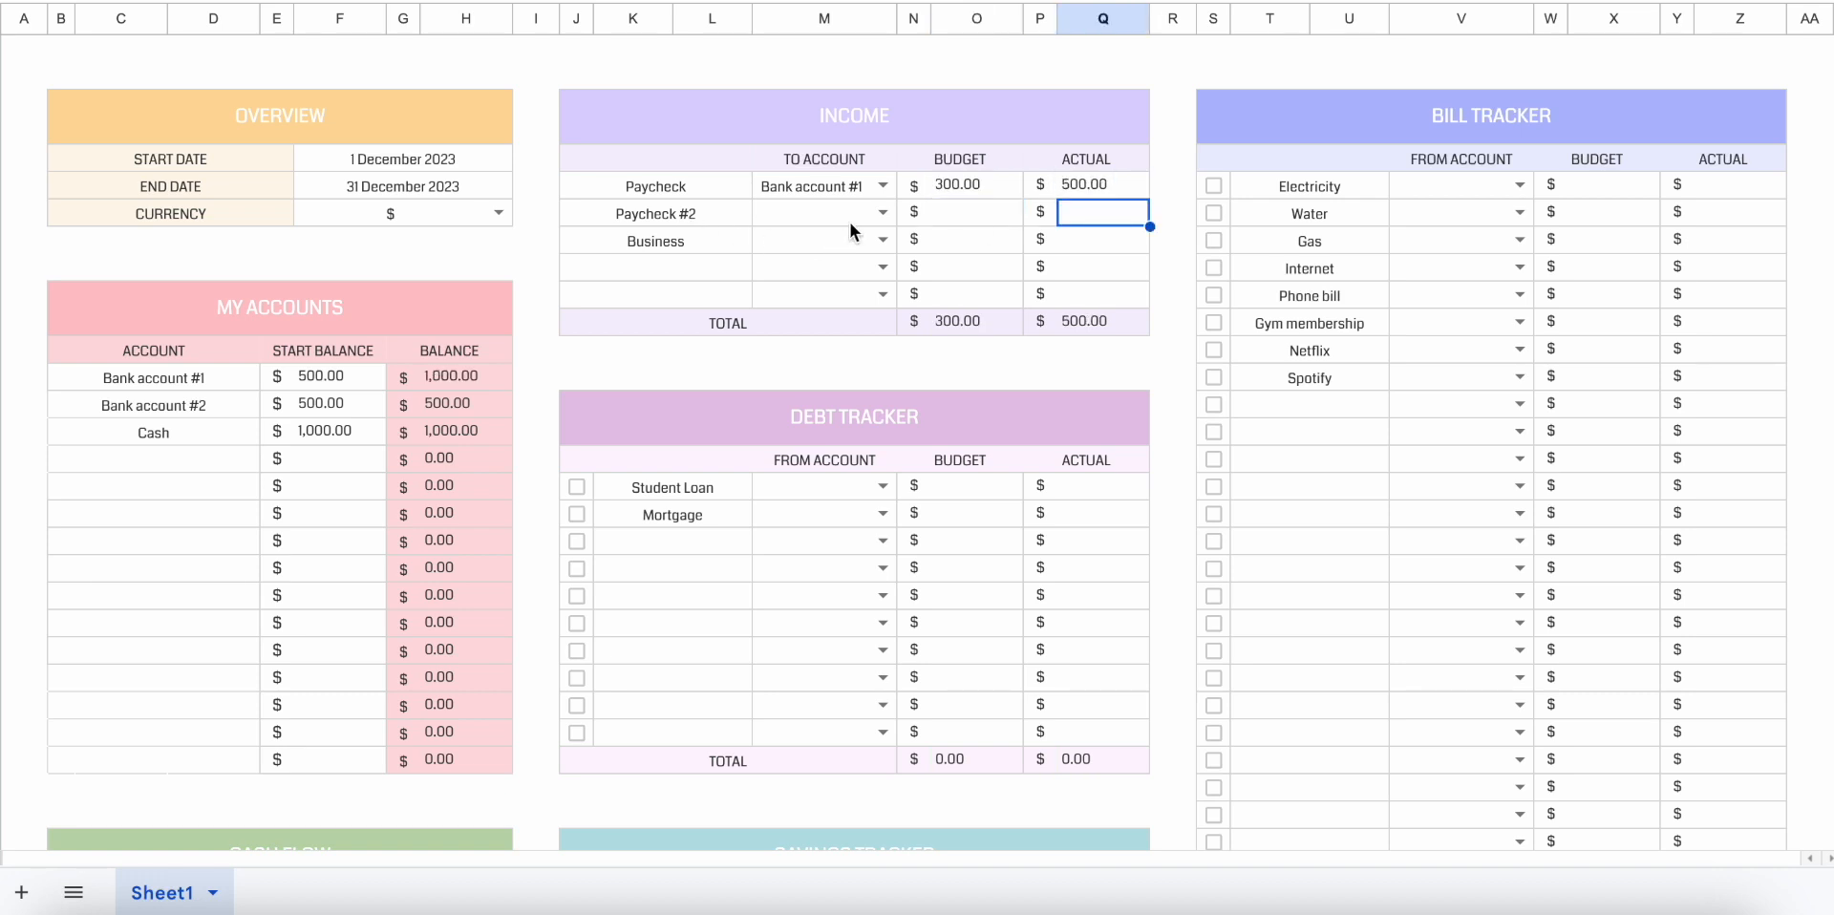
Assign the Paycheck #2 income to Bank account #1 with a budget of 500 and an actual amount of 1000.
left_click(883, 212)
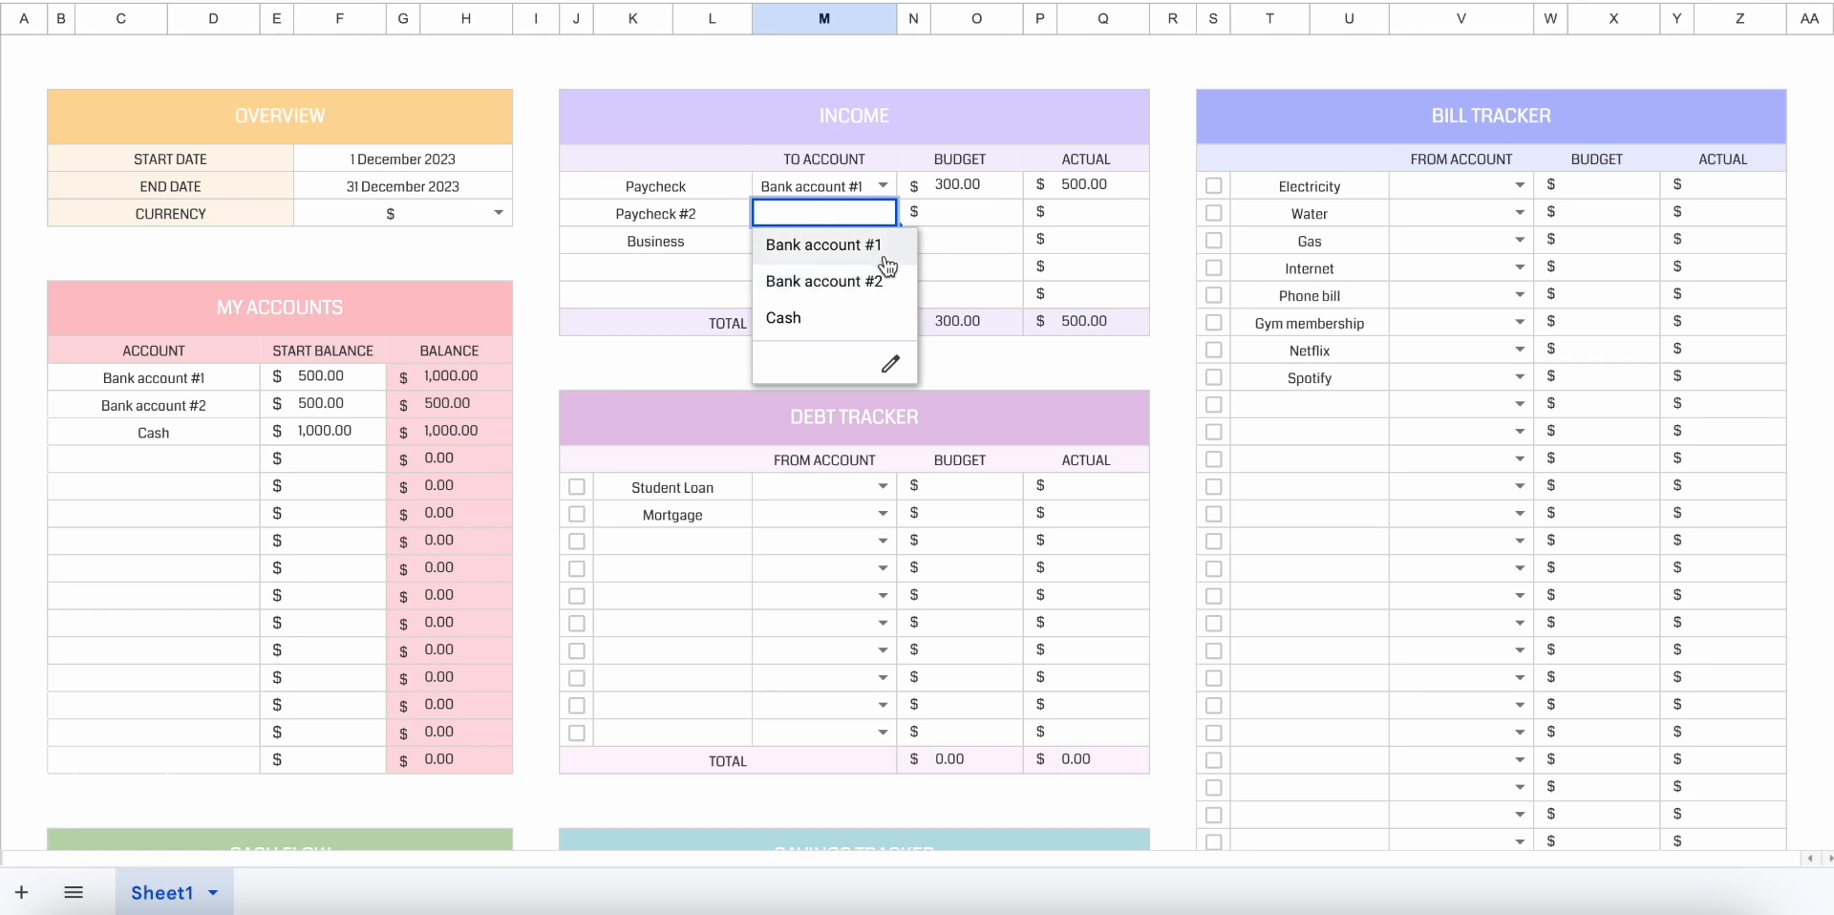
left_click(885, 250)
left_click(954, 224)
type("500")
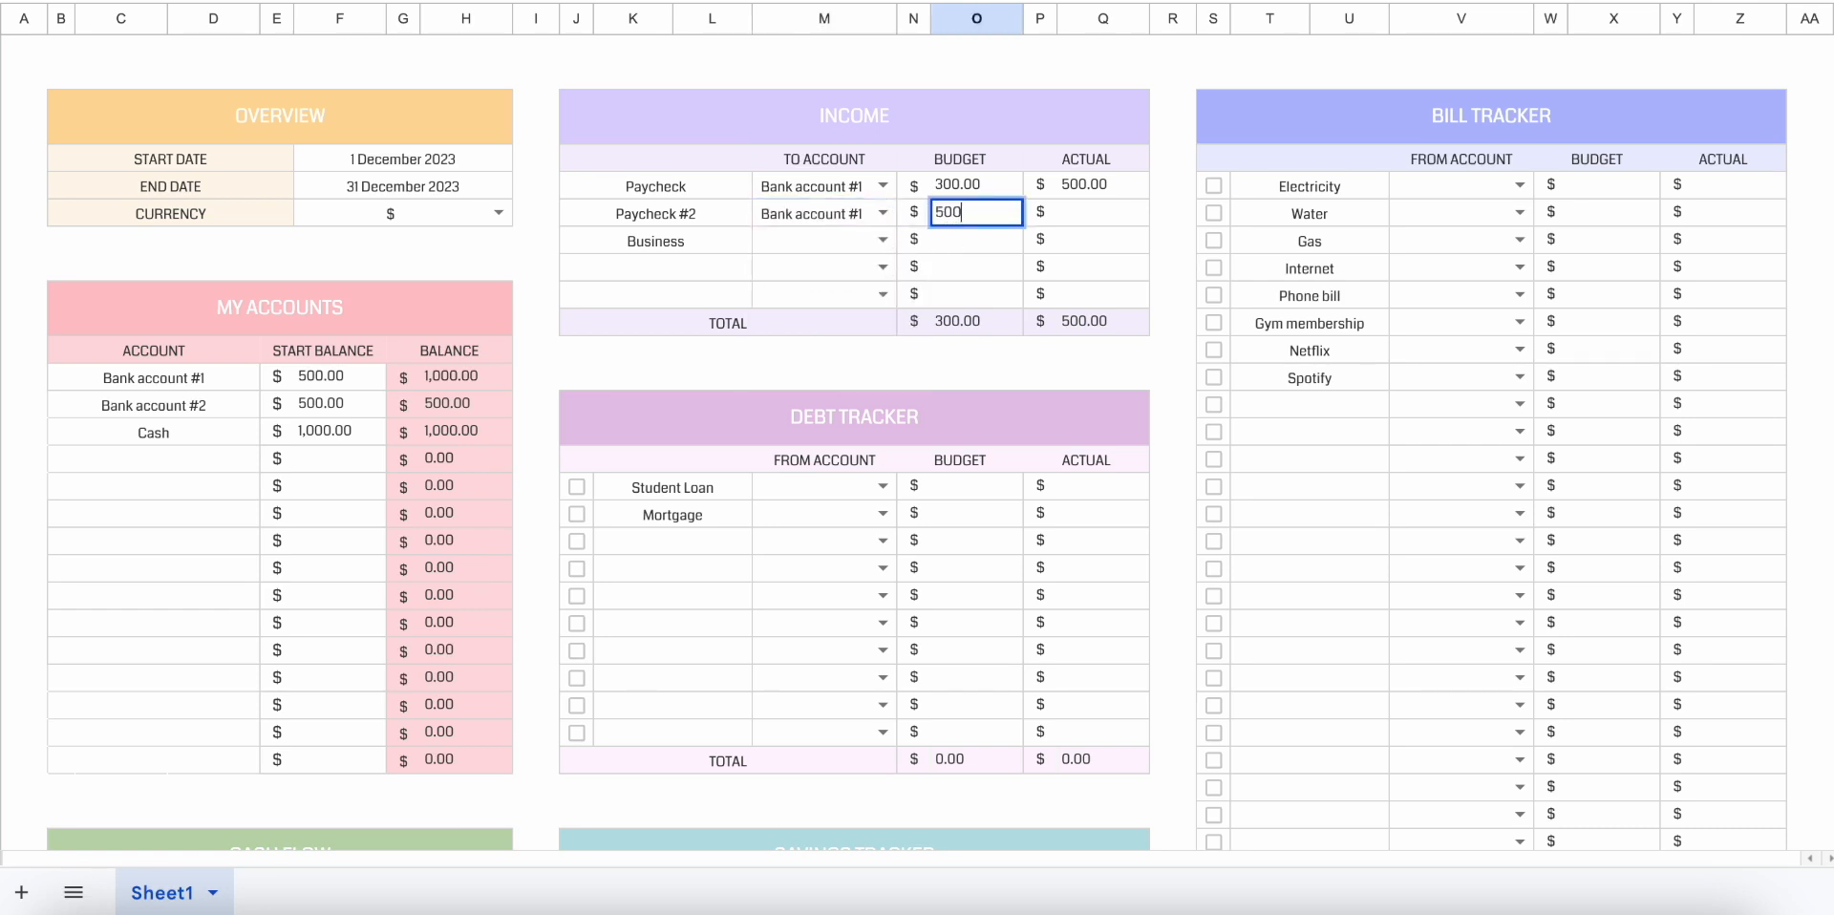
key("Return")
left_click(1086, 220)
type("1000")
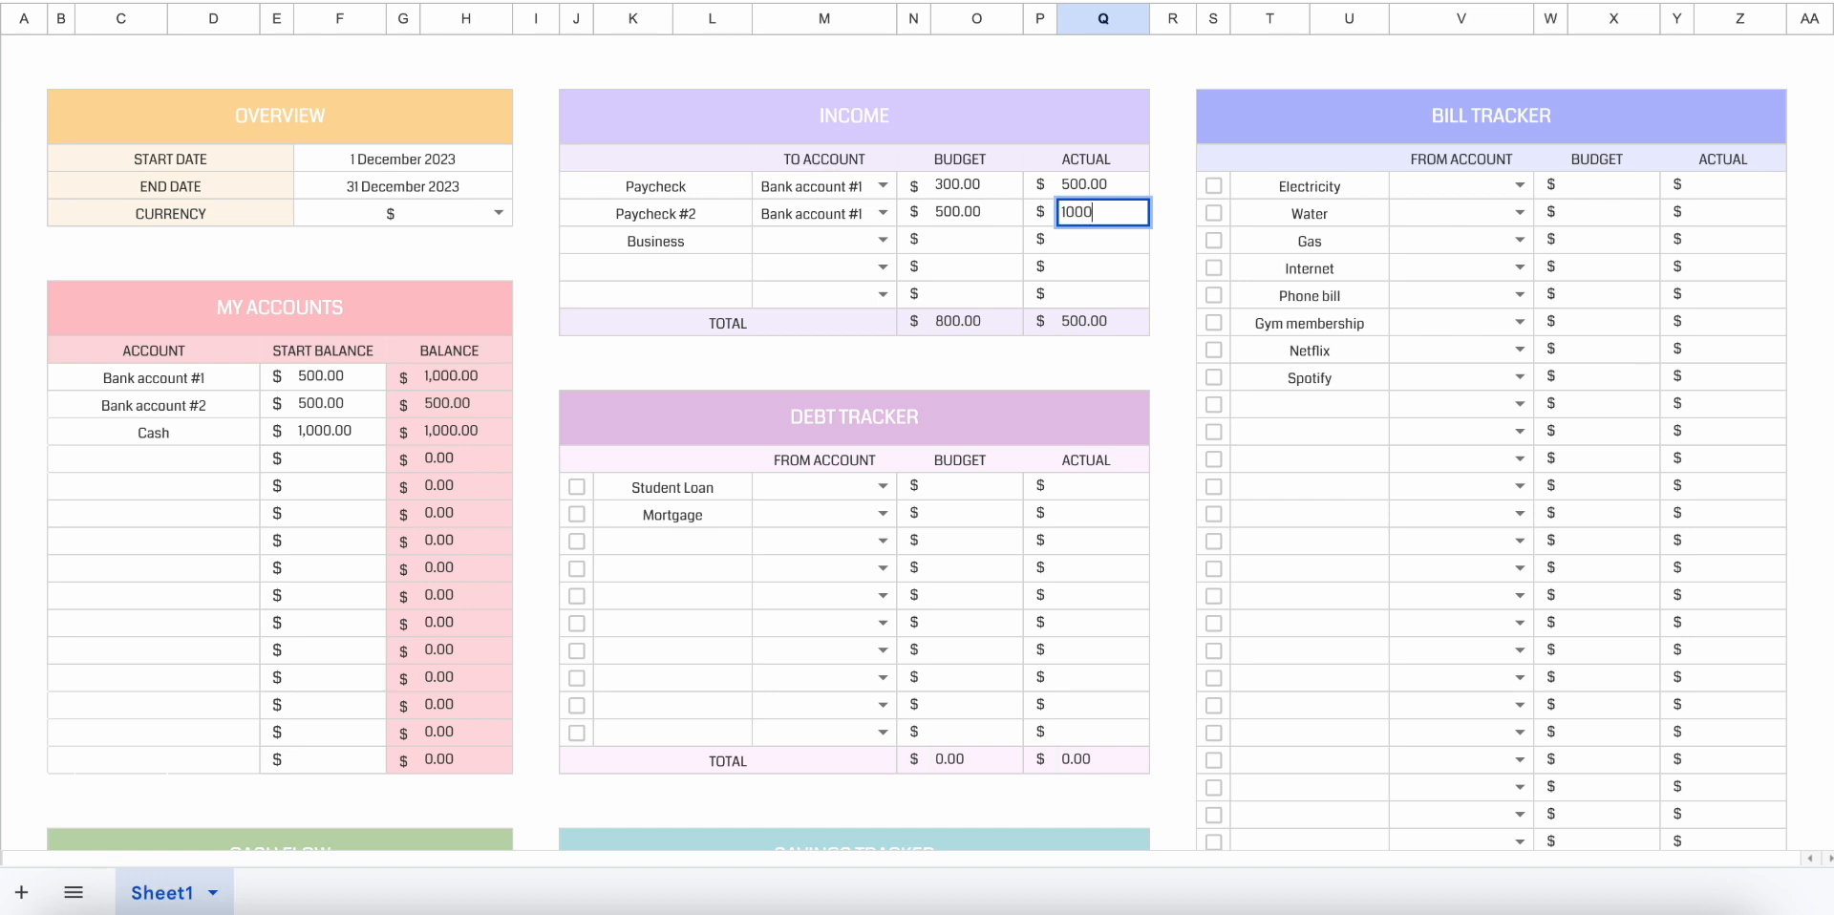
key("Return")
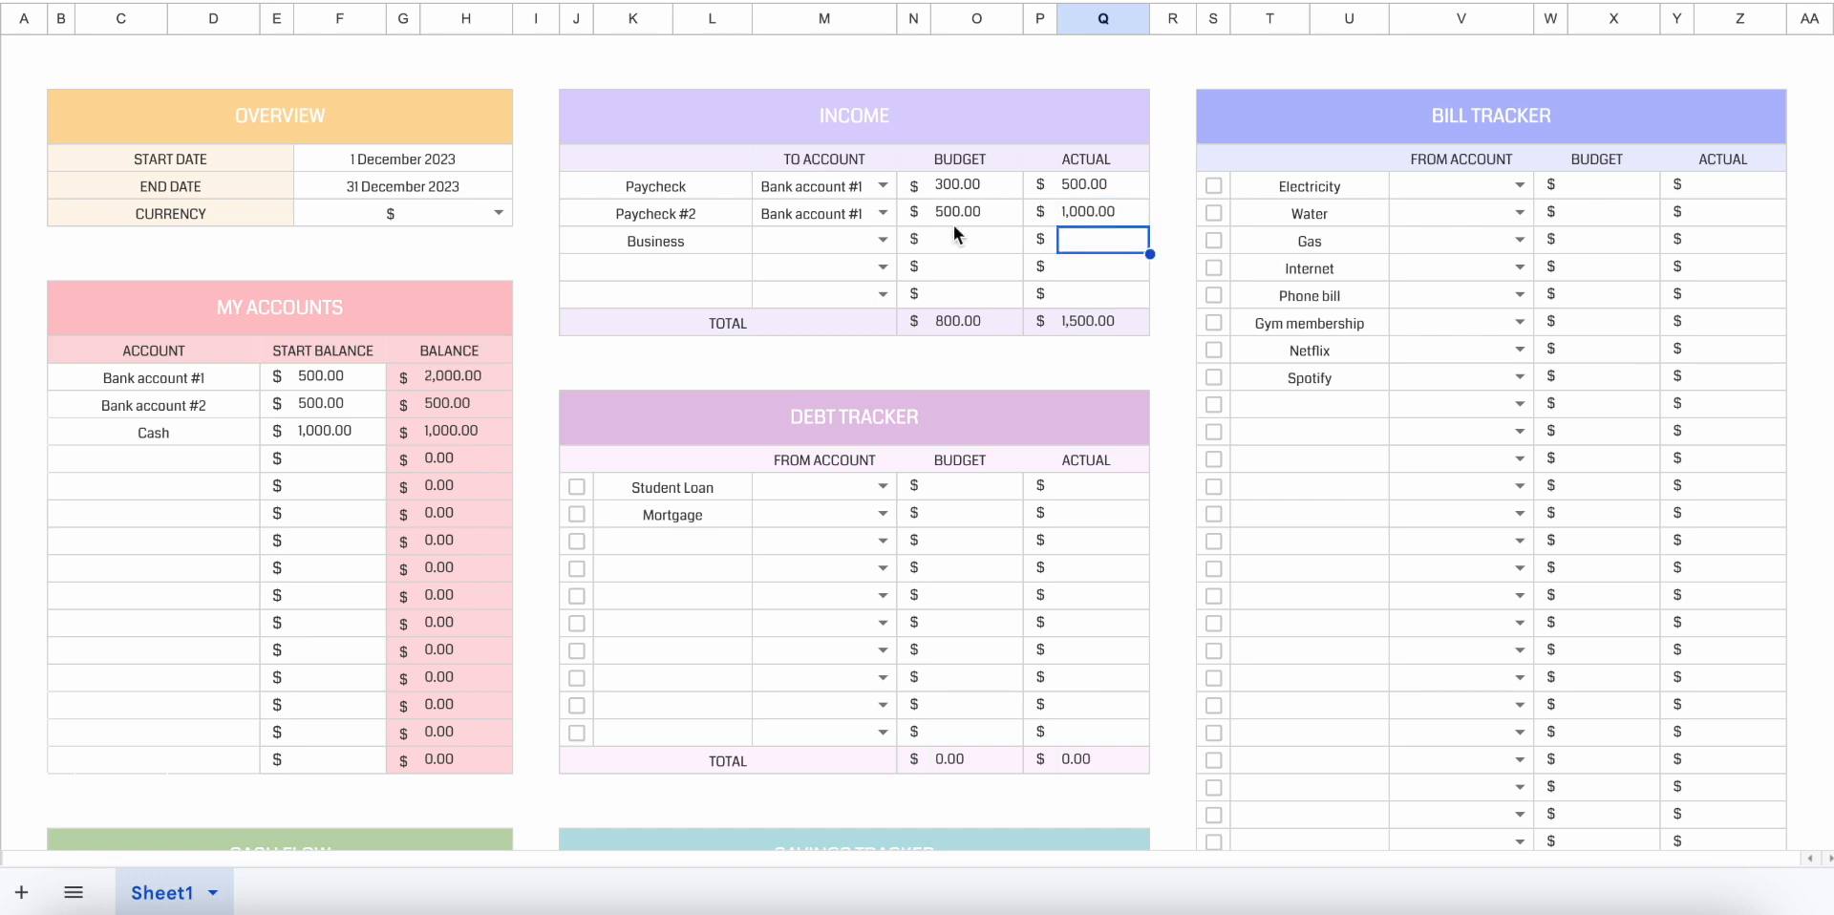
left_click_drag(461, 380, 462, 426)
Assign the Business income to Cash with a budget of 500 and an actual amount of 500.
left_click(882, 238)
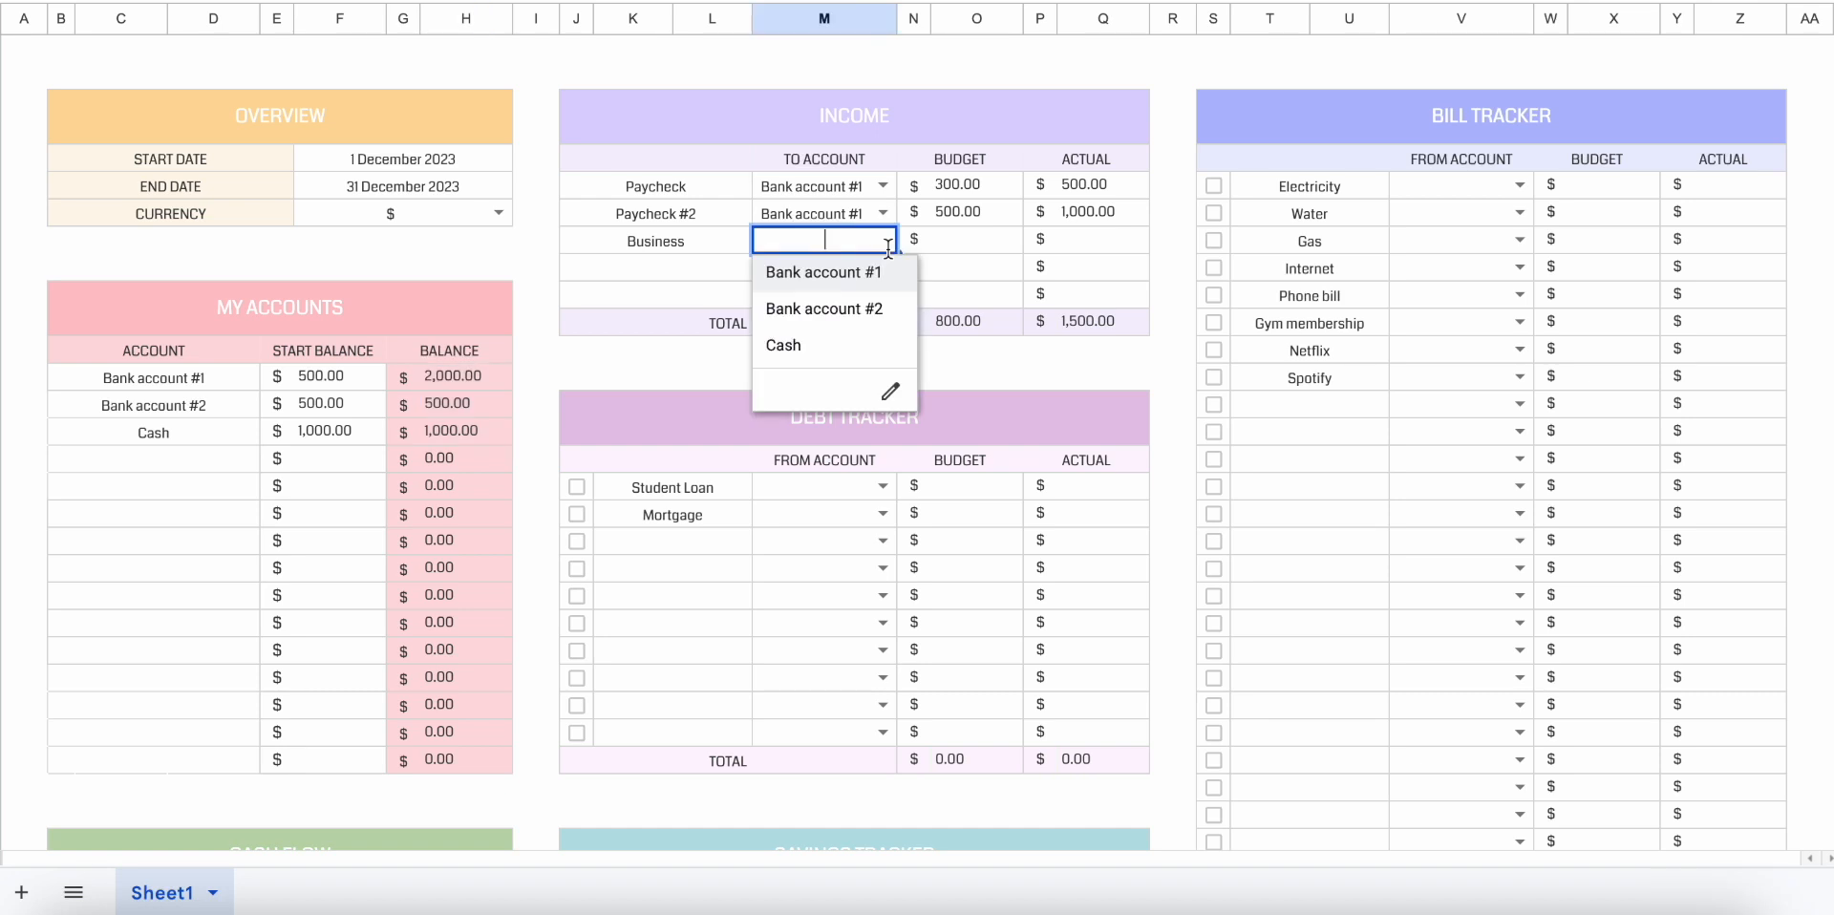
left_click(871, 358)
left_click(976, 245)
type("500")
key("Return")
left_click(1100, 244)
type("500")
key("Return")
Clear the destination account of the Business income and choose Cash for it again.
left_click(804, 245)
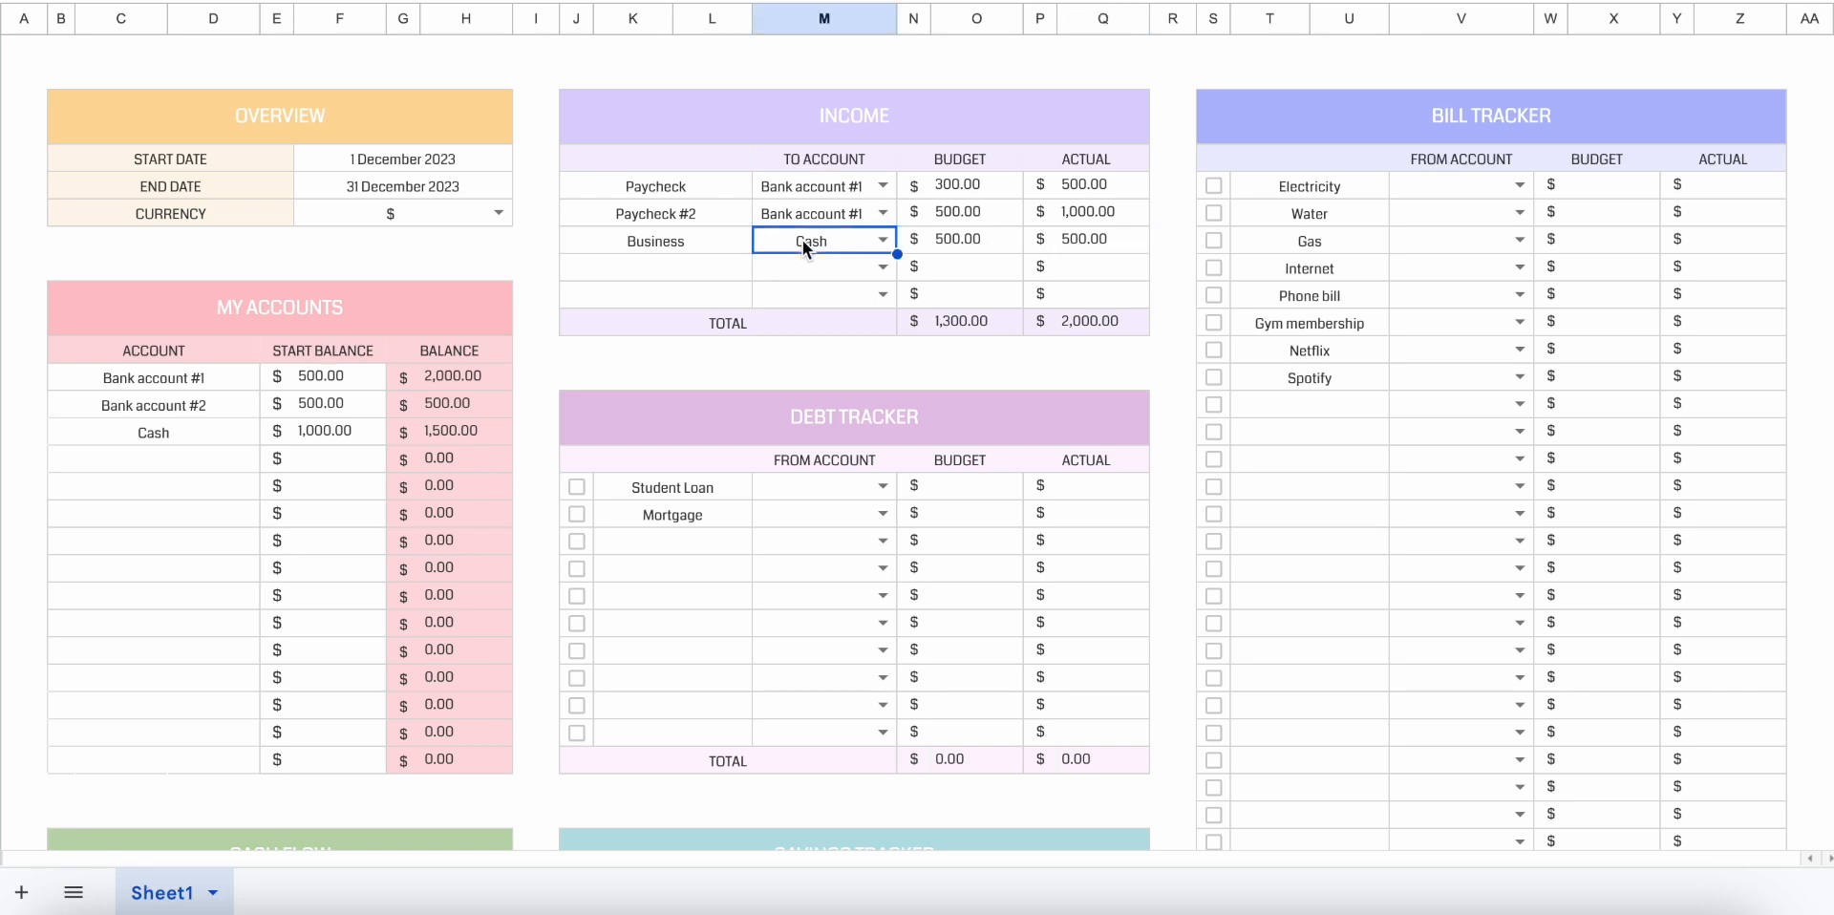
key("Delete")
left_click(882, 240)
left_click(838, 342)
left_click(883, 243)
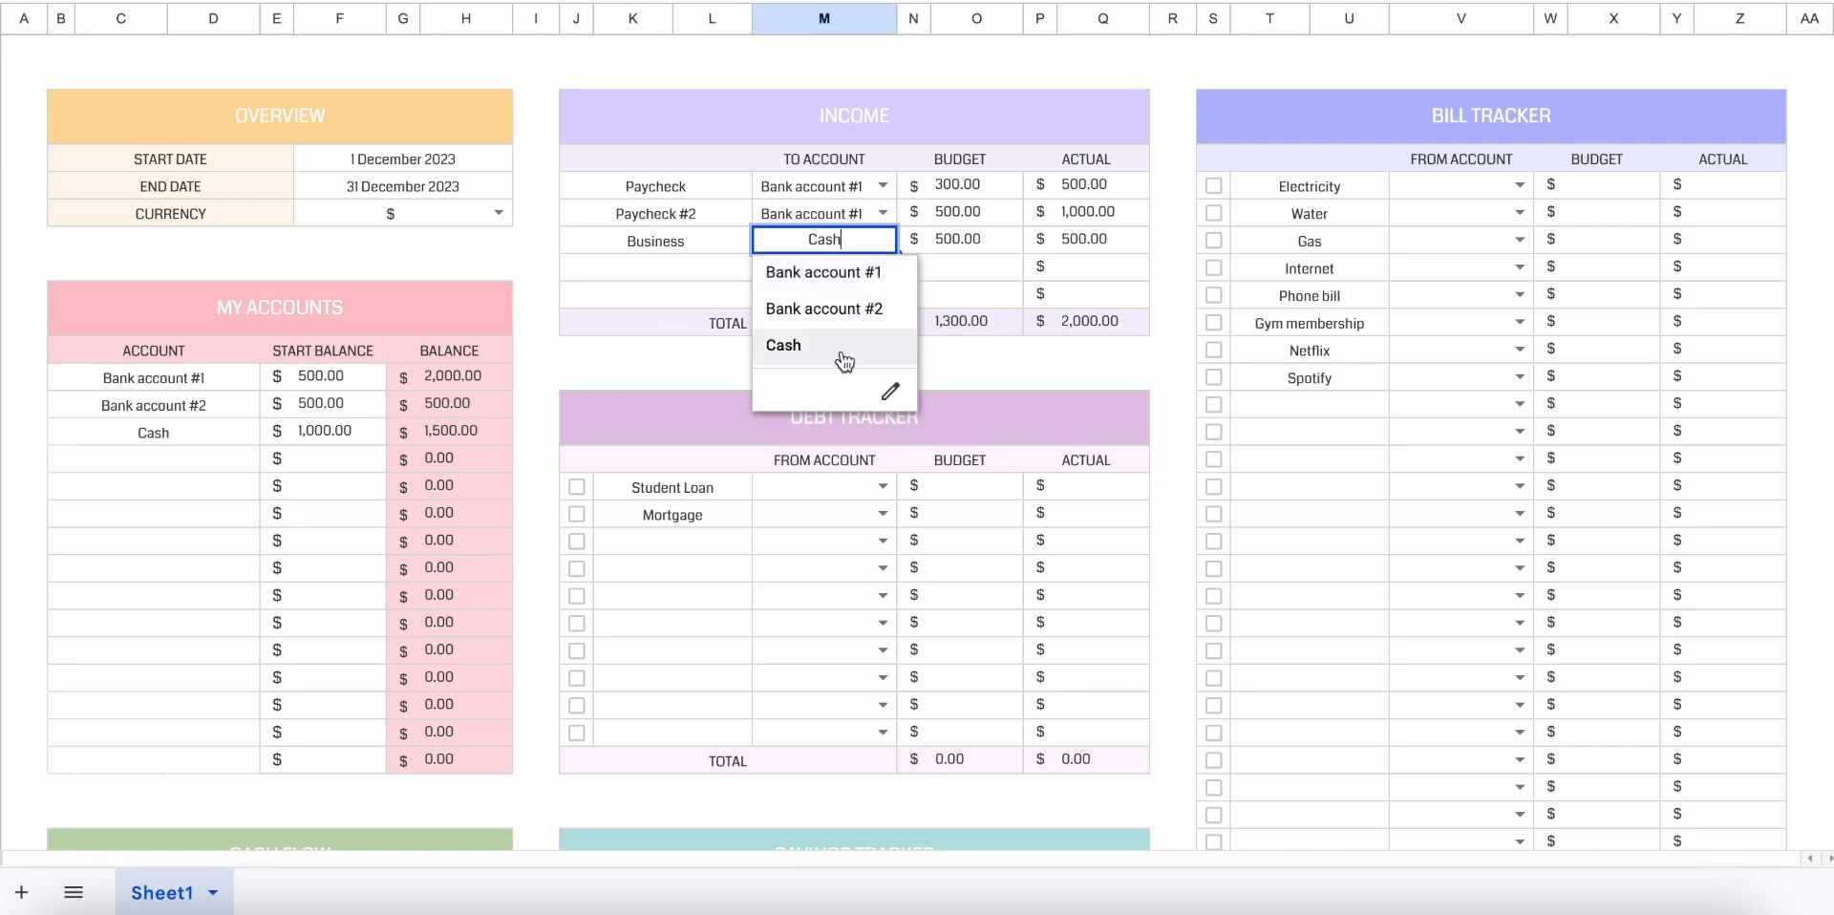
key("Escape")
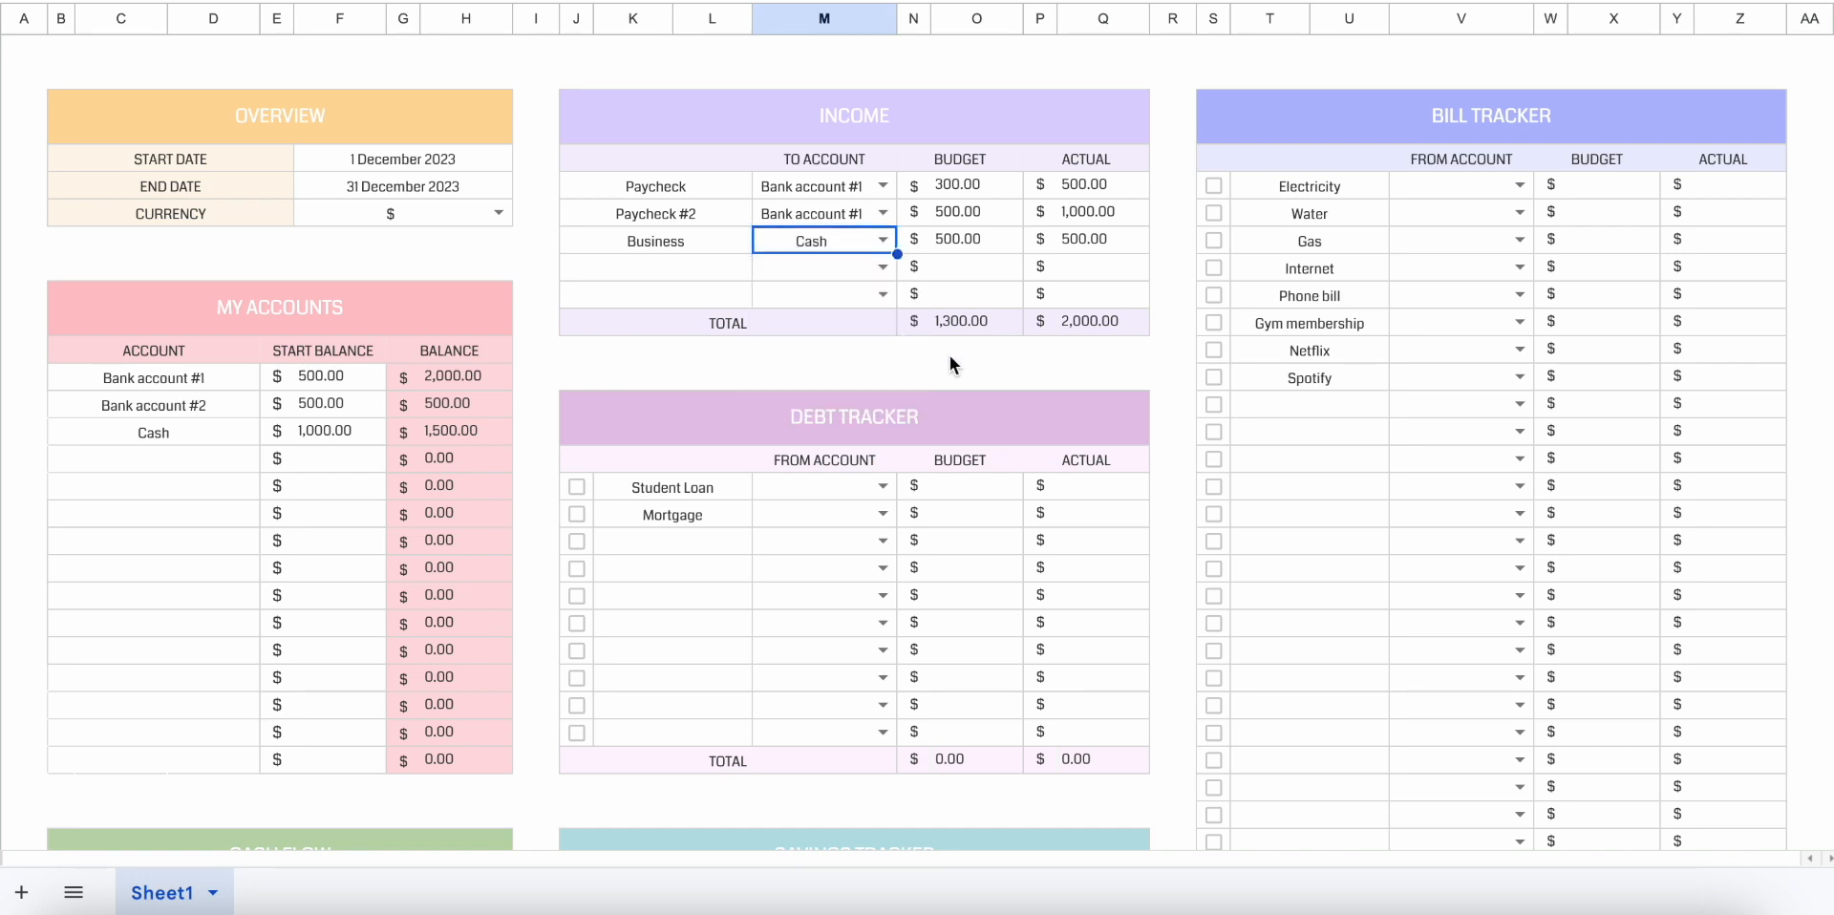
Look over the Debt Tracker, Savings Tracker and Bill Tracker tables.
left_click(944, 372)
scroll(944, 365, "down", 3)
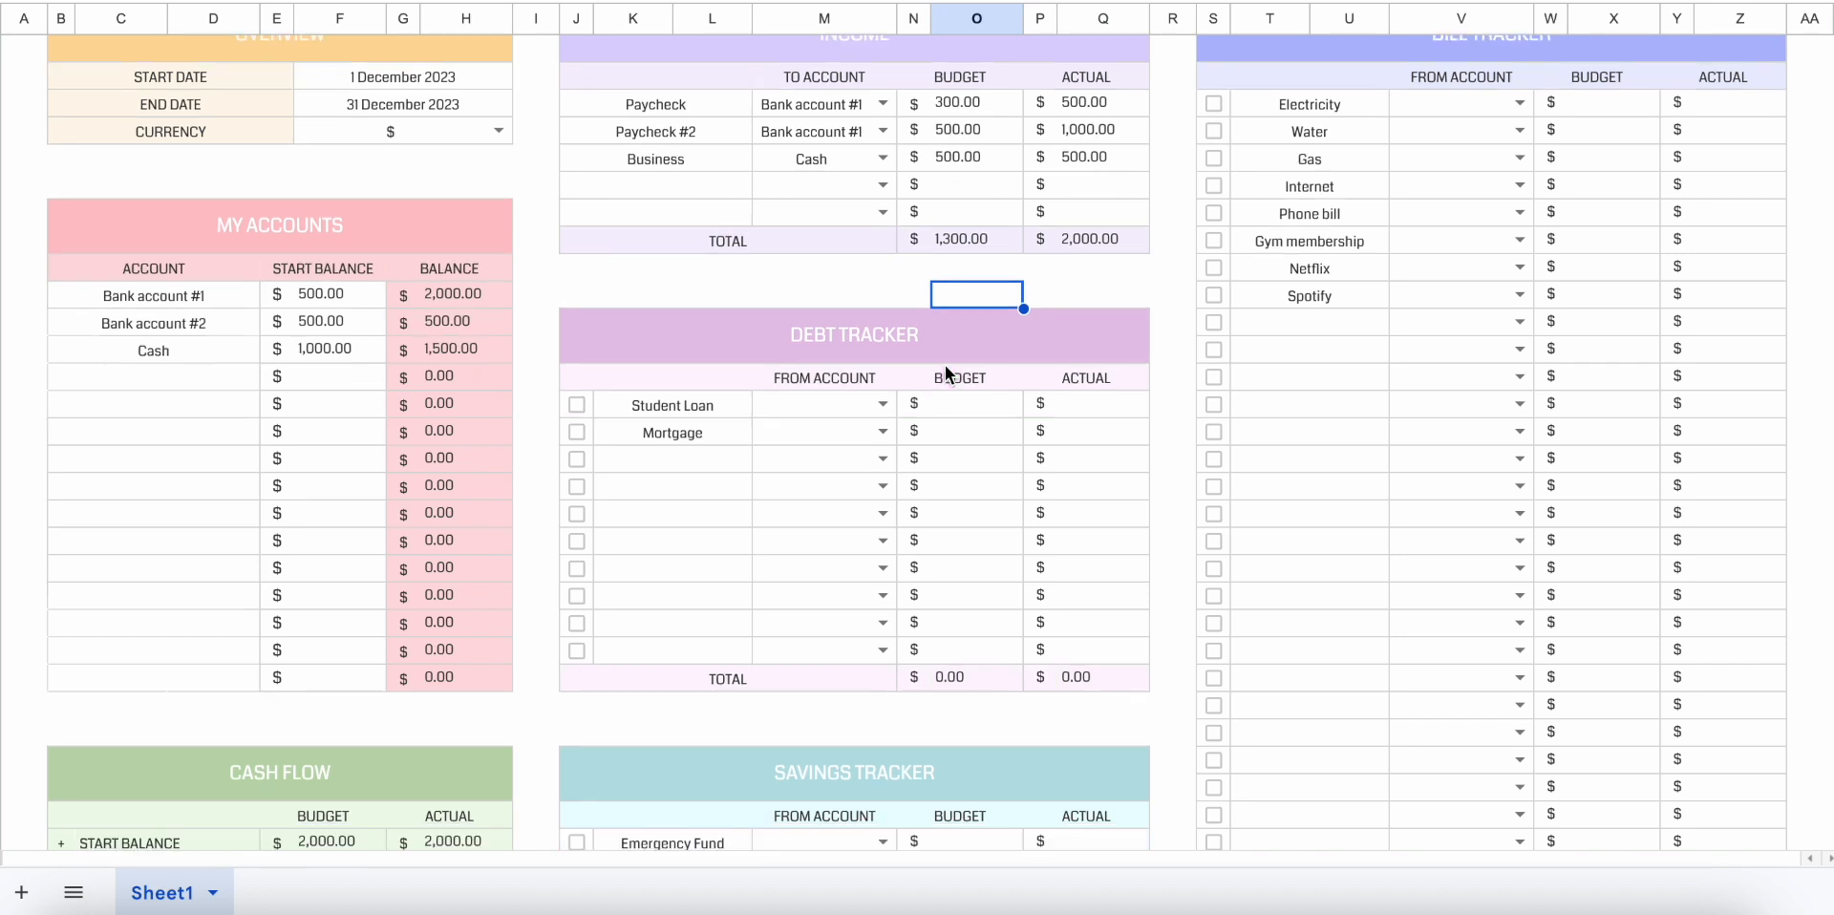
left_click(822, 737)
left_click(1045, 292)
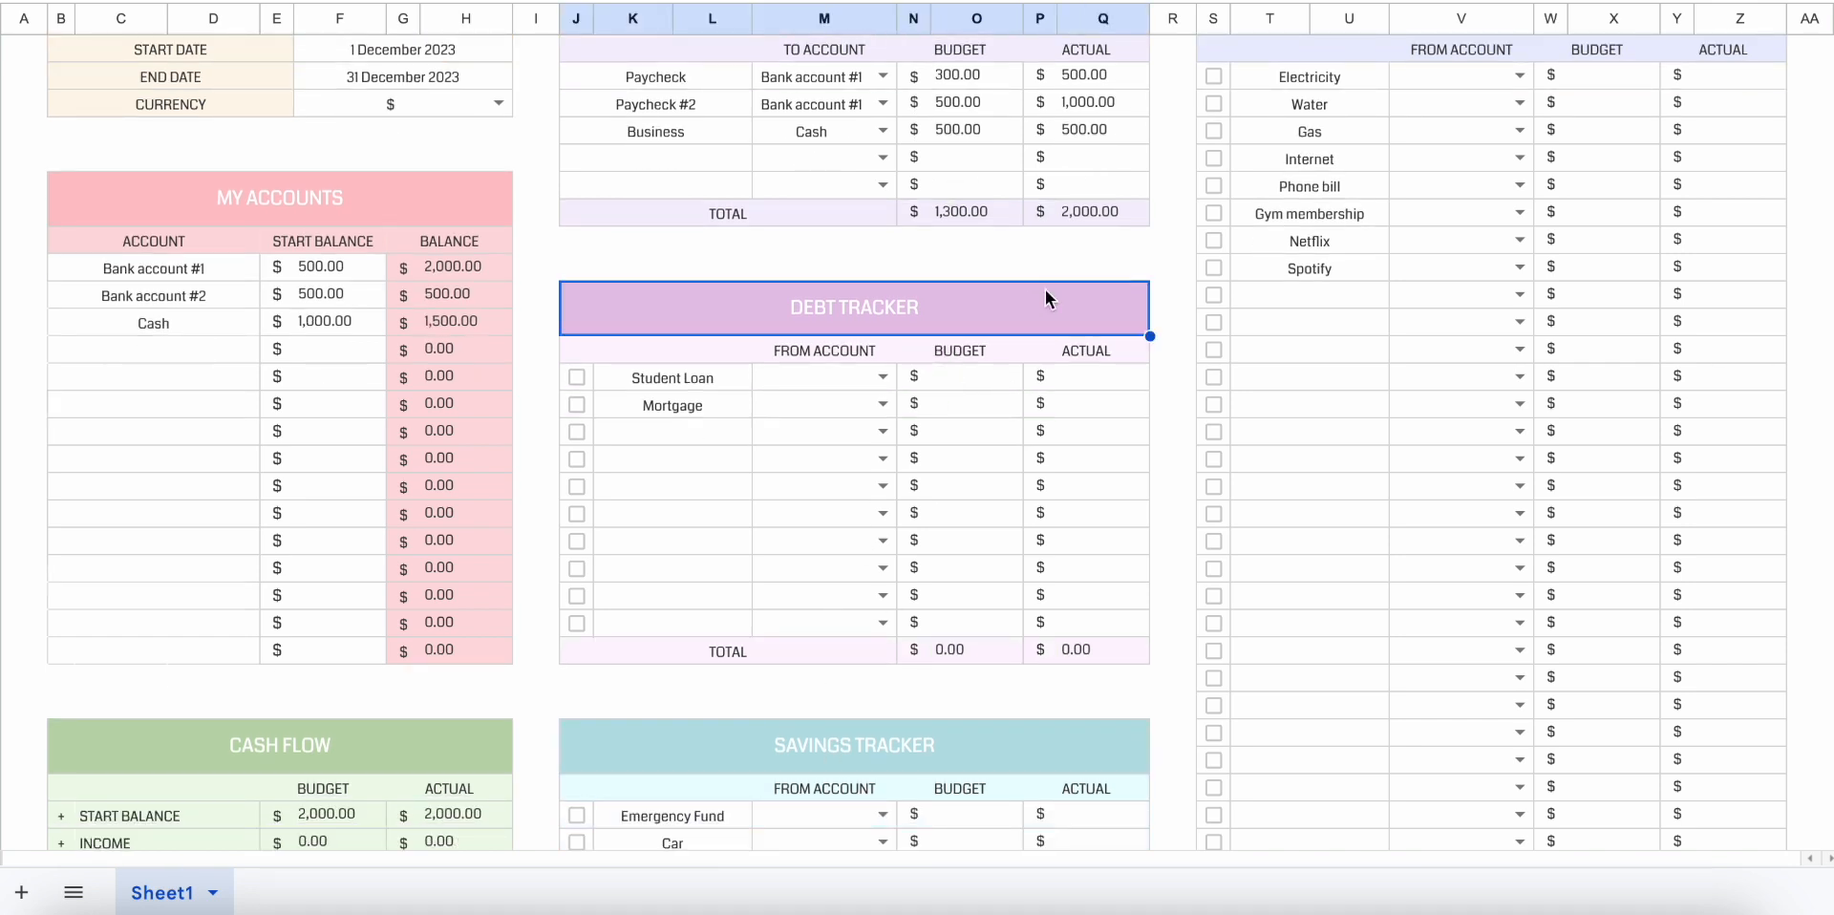
scroll(1533, 162, "up", 2)
left_click(1522, 77)
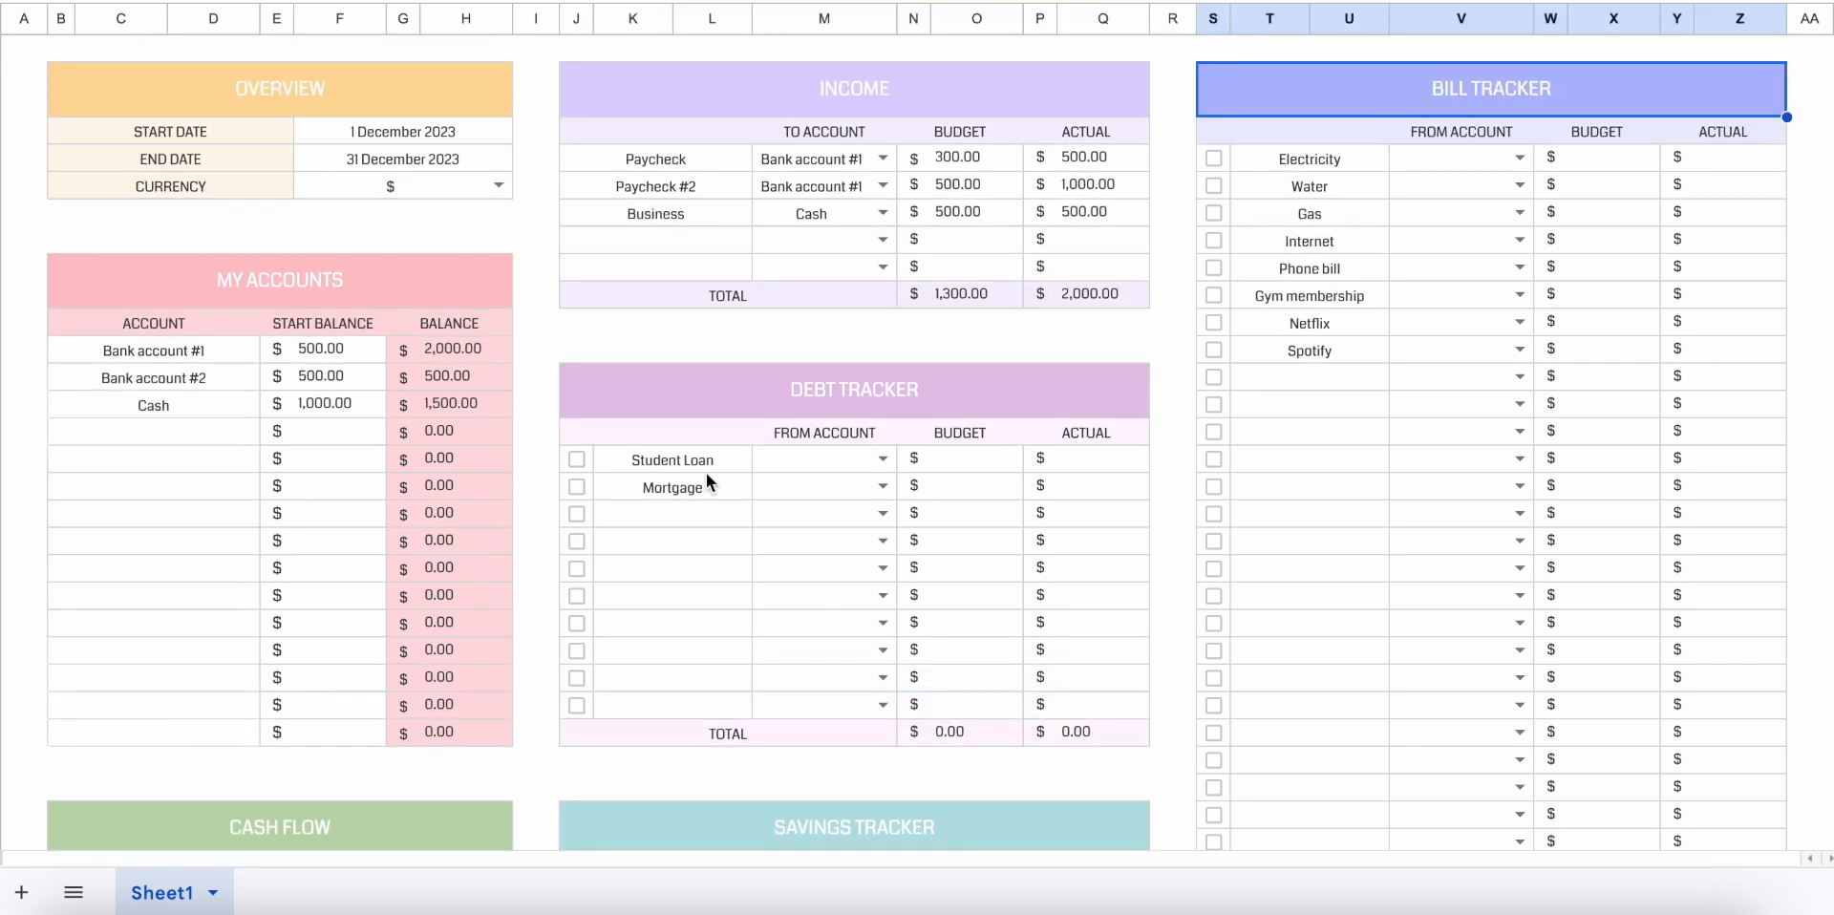
Set the Student Loan debt to be paid from Bank account #1 with a budget of 300 and an actual amount of 300.
left_click(582, 456)
left_click(639, 458)
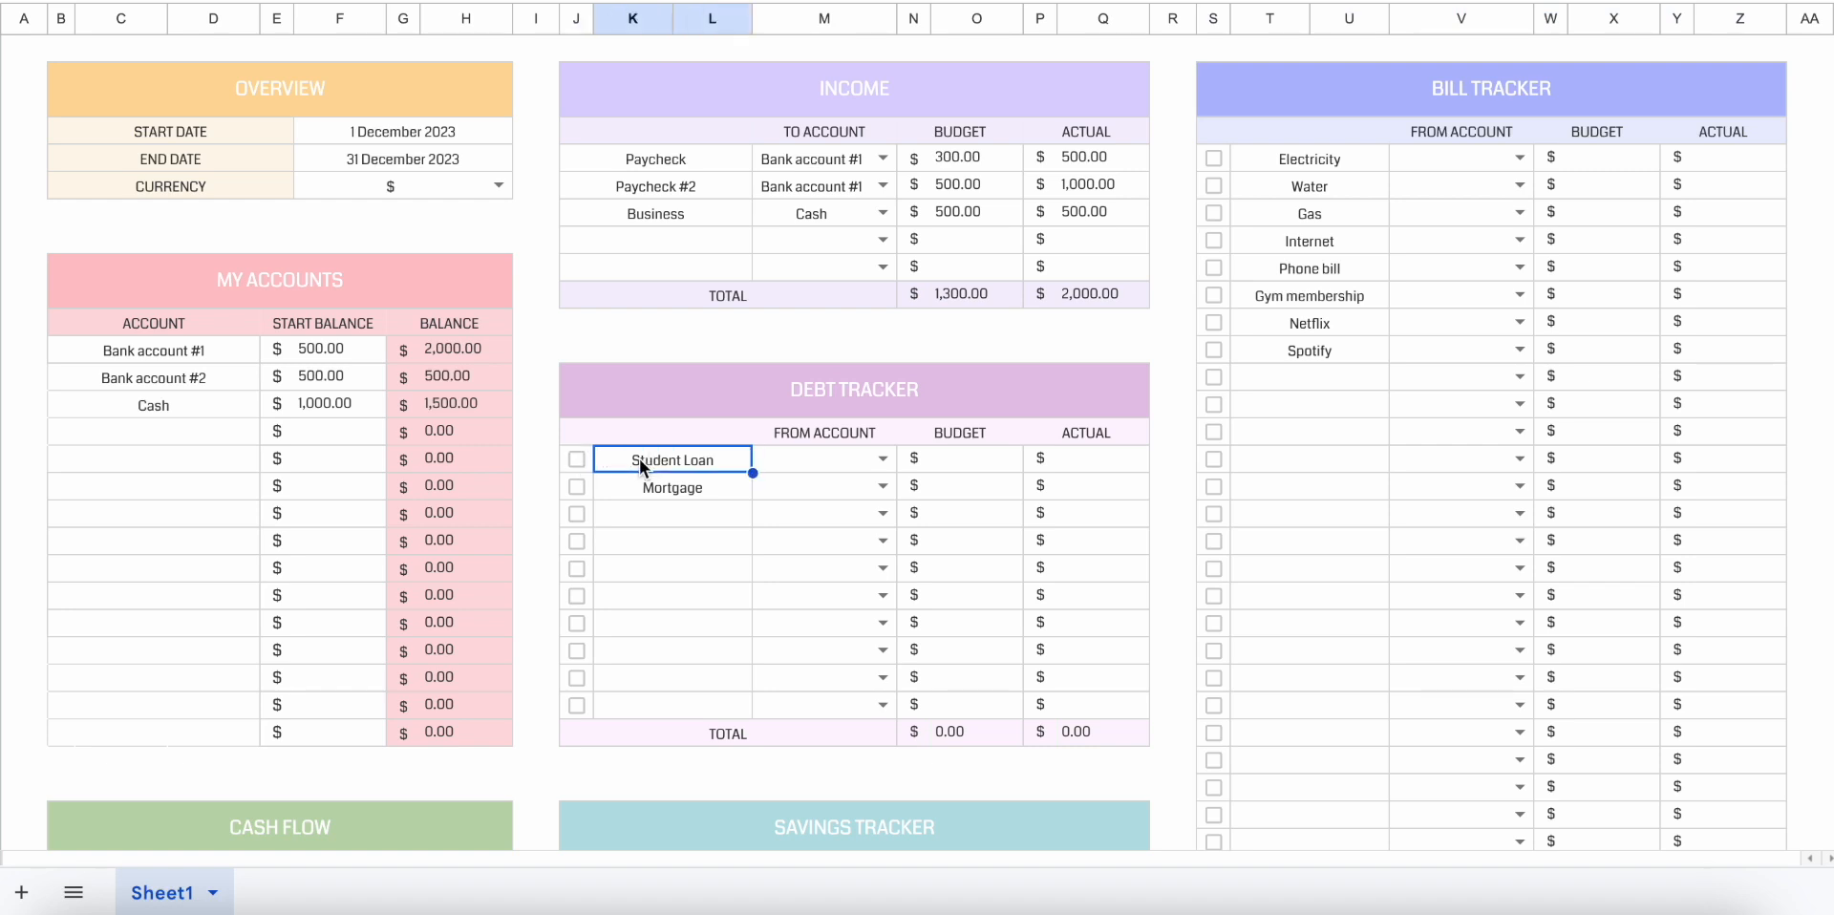
left_click(880, 456)
left_click(863, 495)
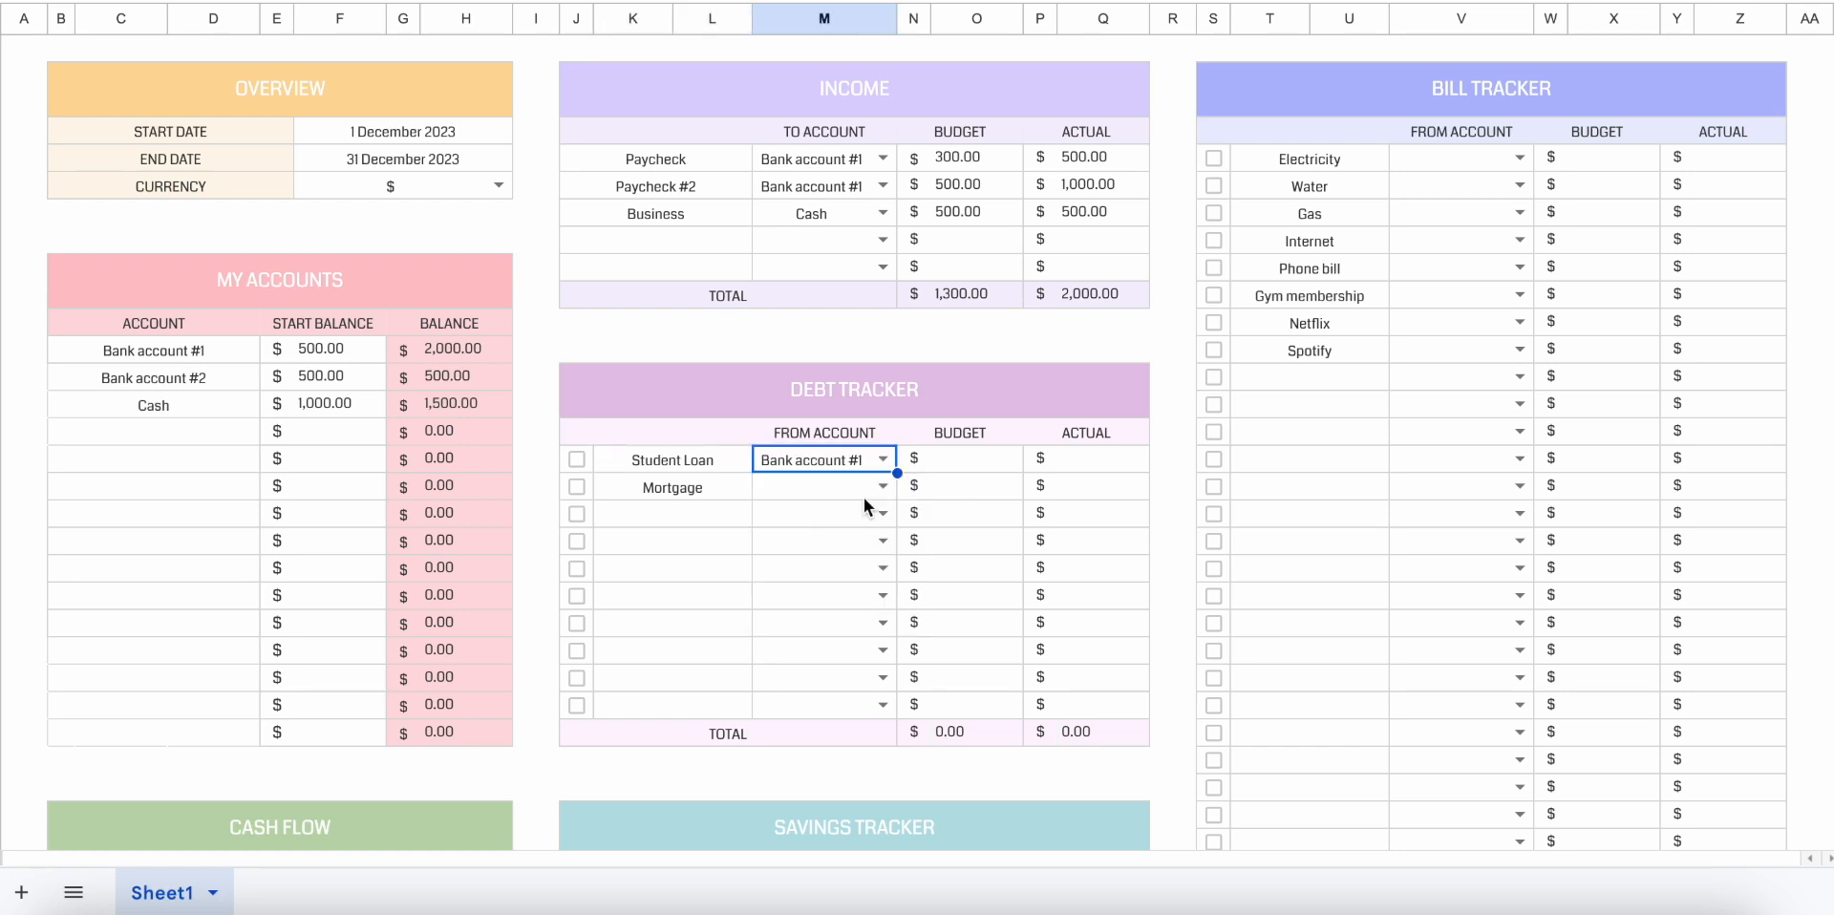
left_click(976, 465)
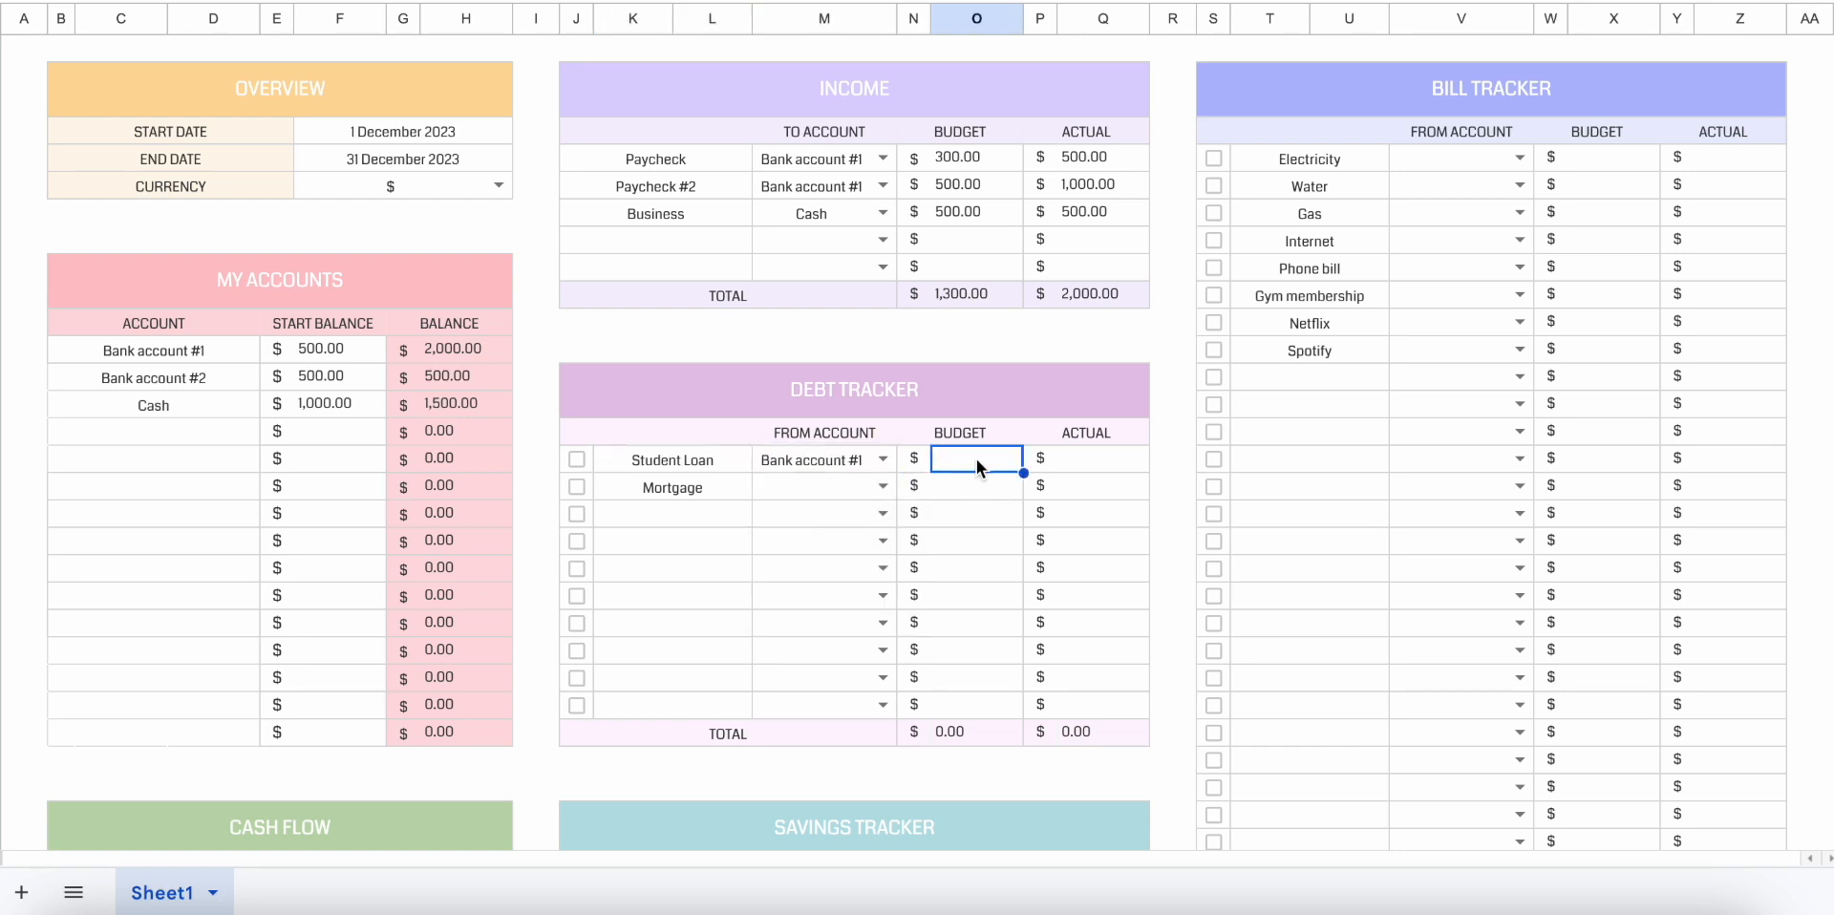
type("300")
key("Return")
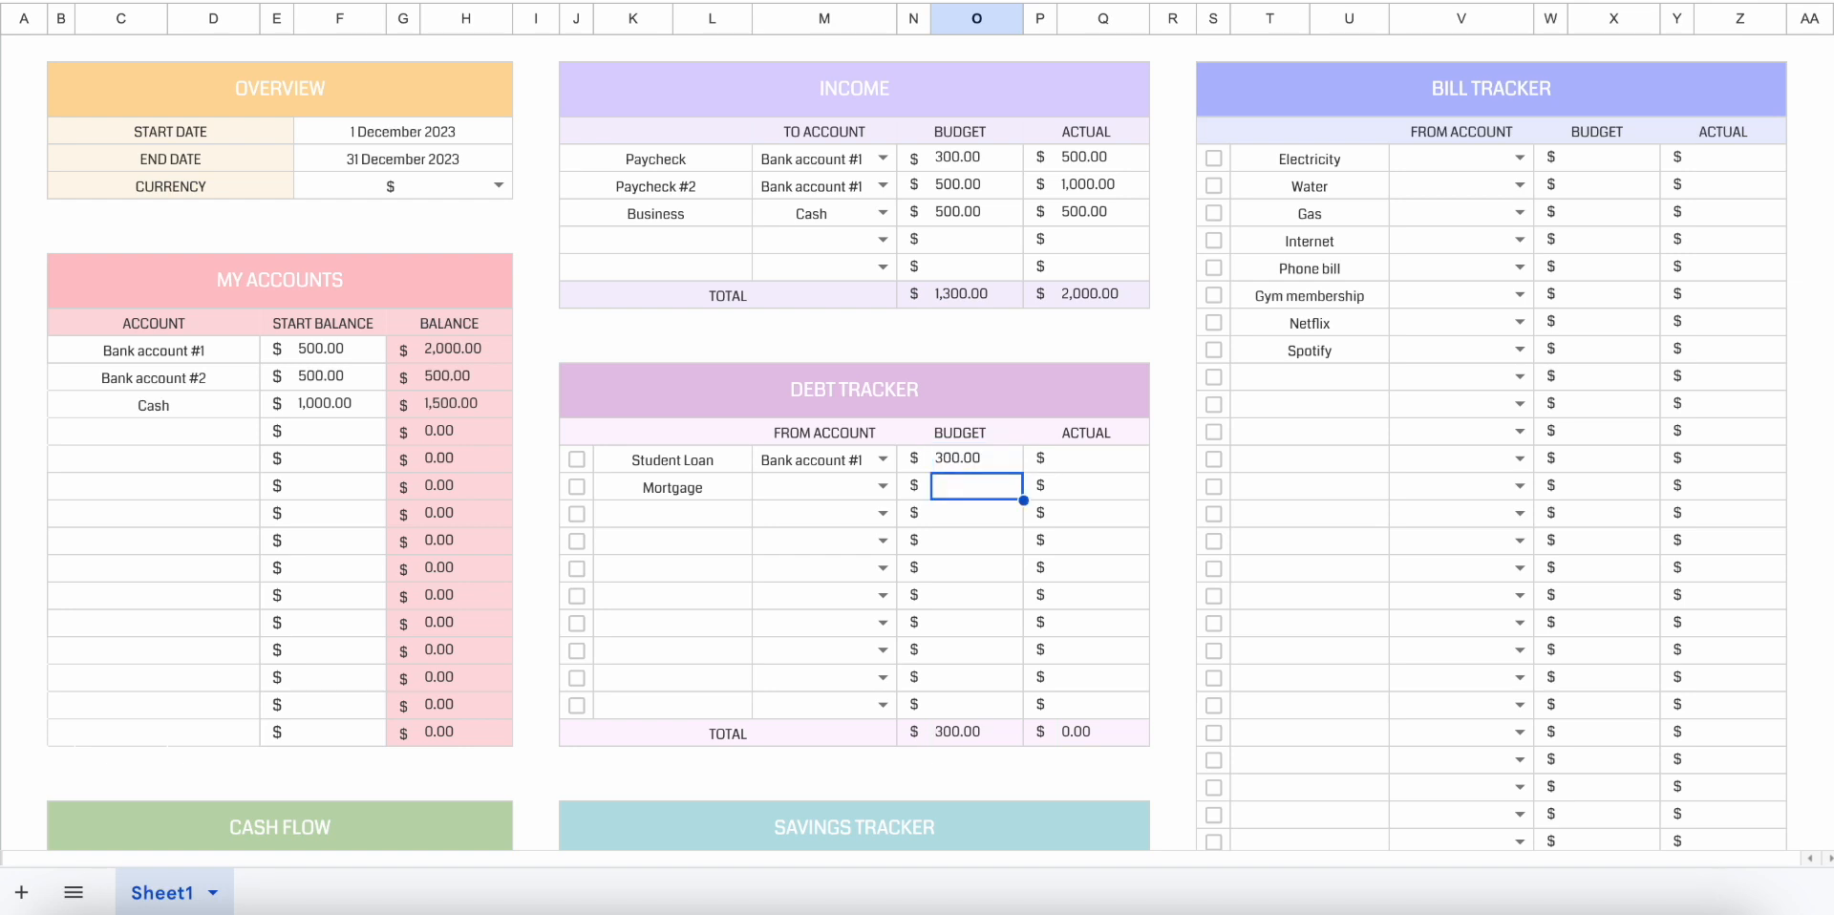
left_click(1087, 462)
type("300")
key("Return")
left_click(461, 346)
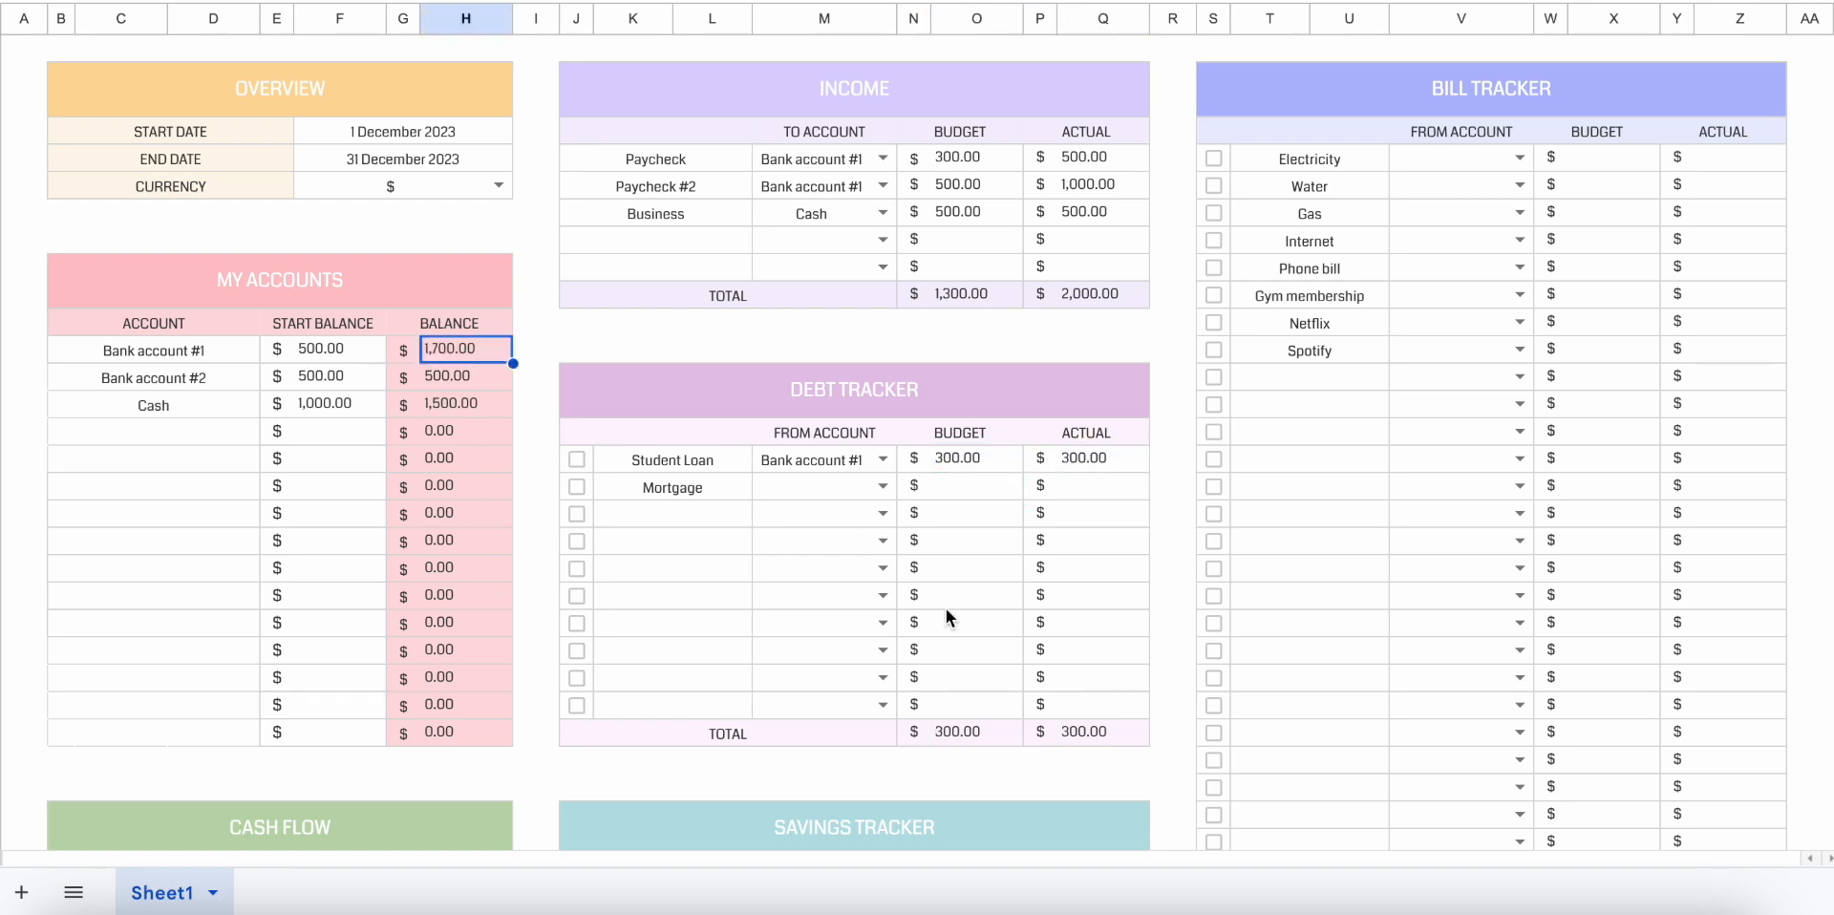
Fund the Emergency Fund savings from Bank account #2 with a budget of 500 and an actual amount of 500.
scroll(938, 654, "down", 3)
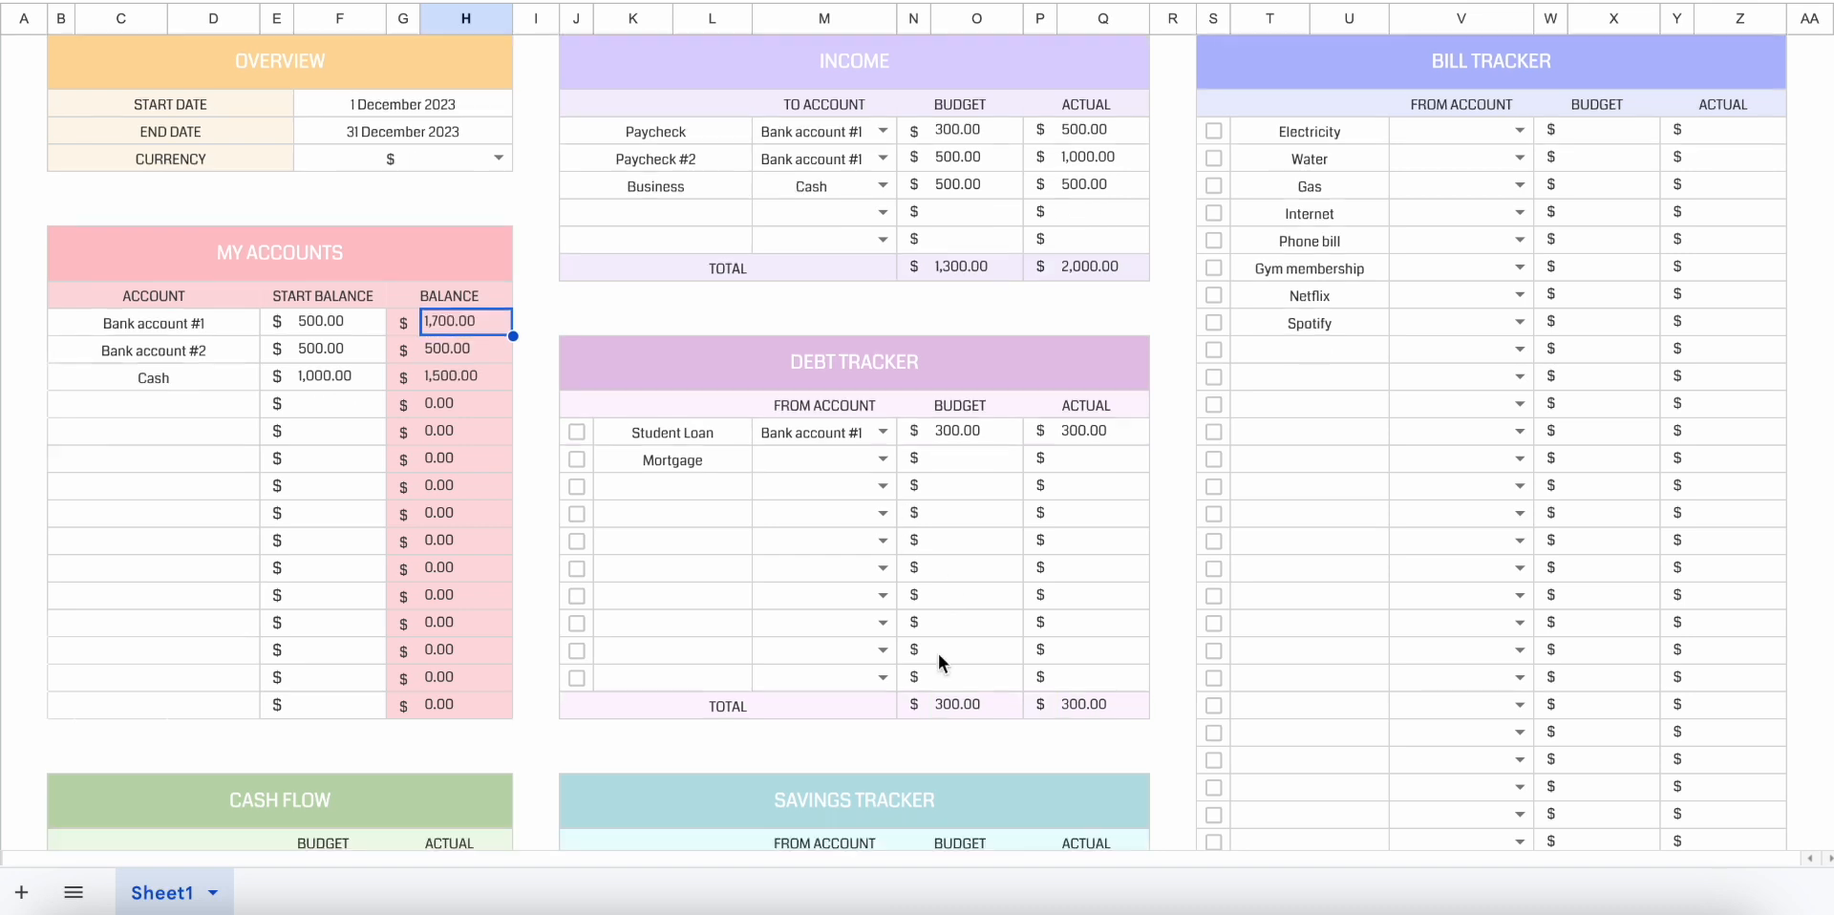
left_click(884, 676)
left_click(856, 620)
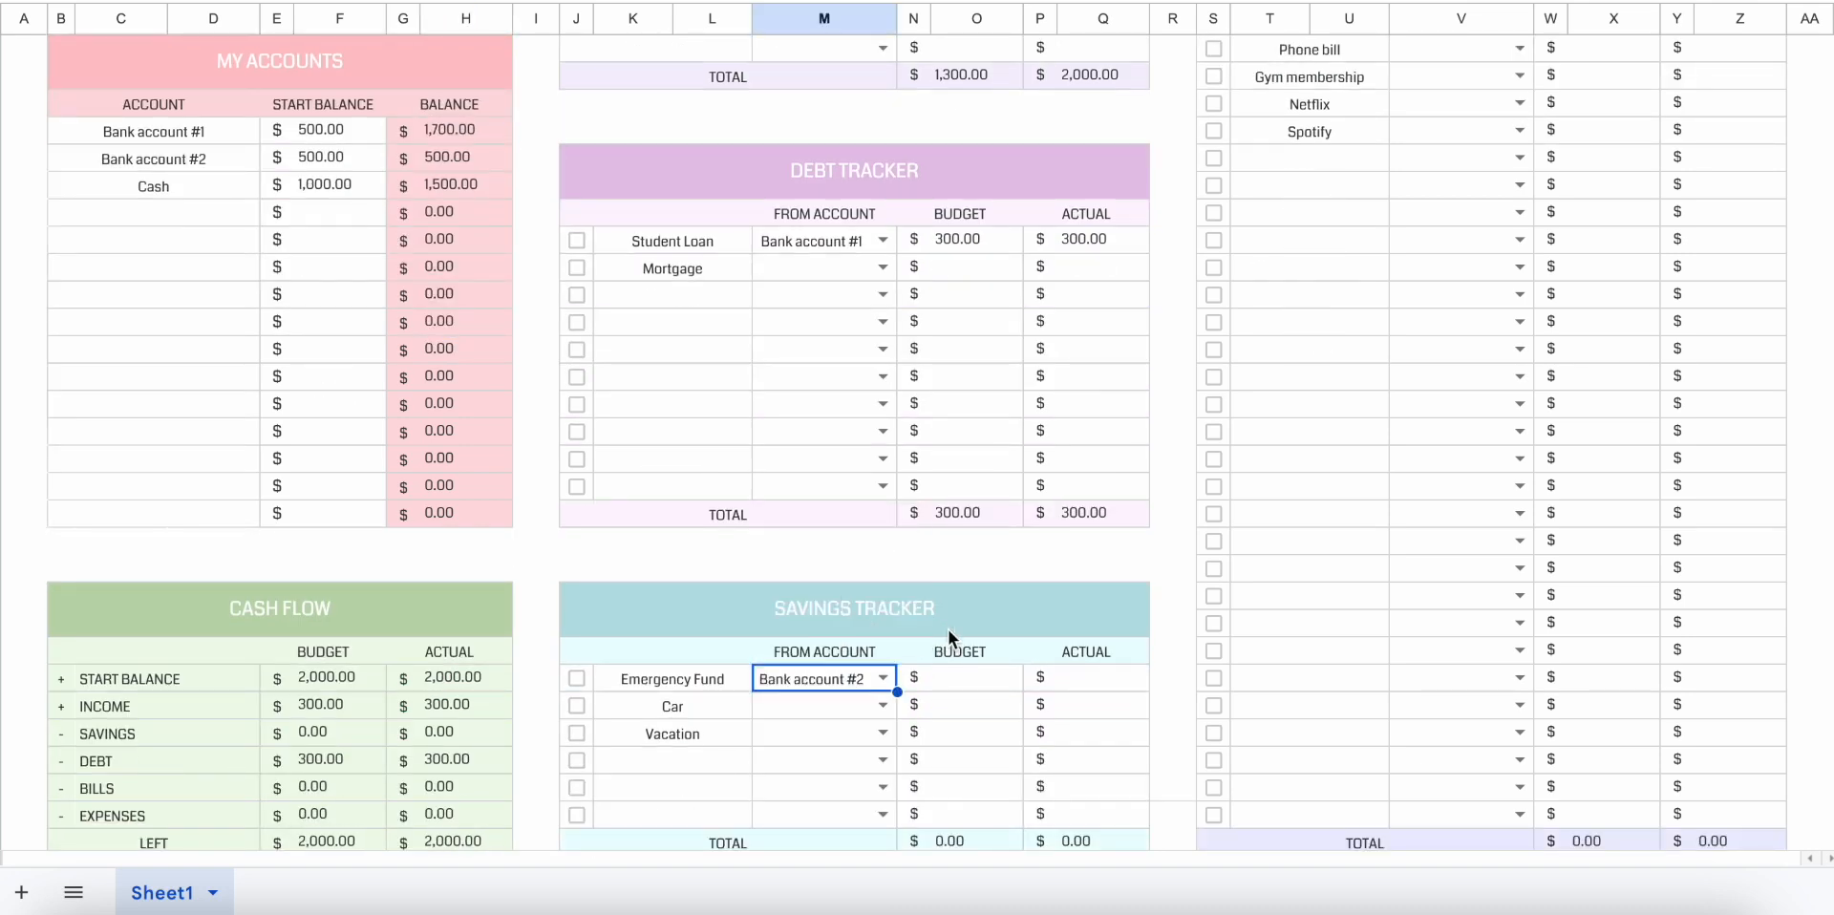
left_click(1002, 680)
type("500")
key("Return")
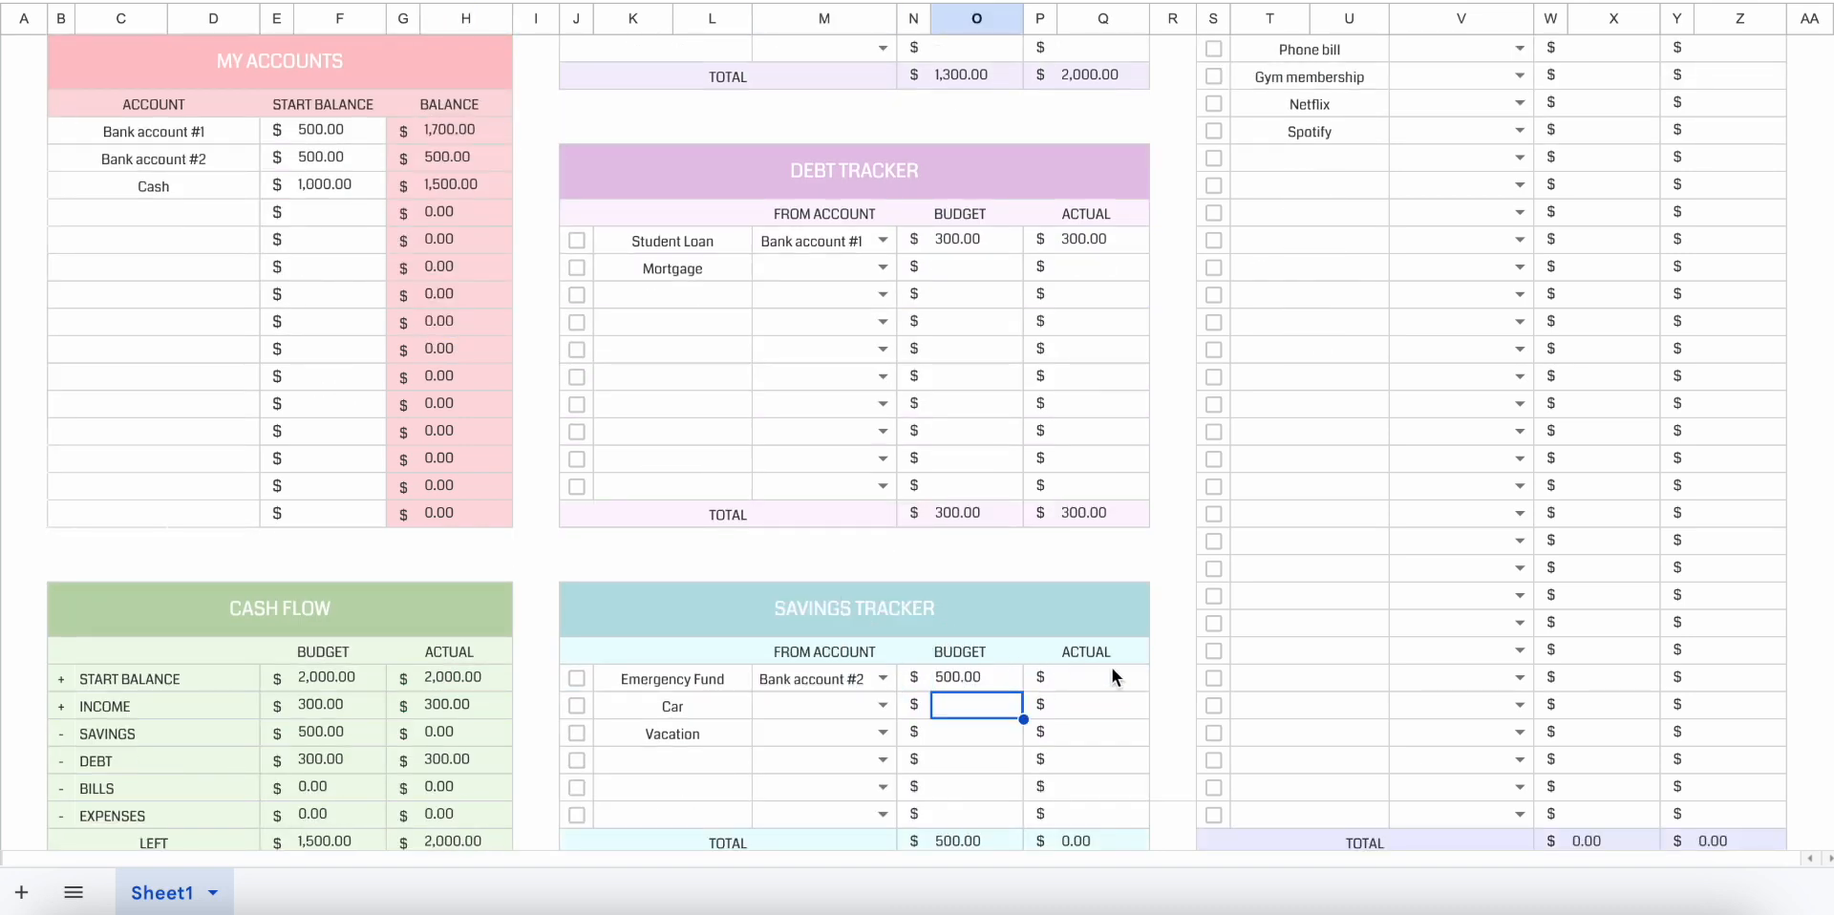
left_click(1121, 668)
type("500")
key("Return")
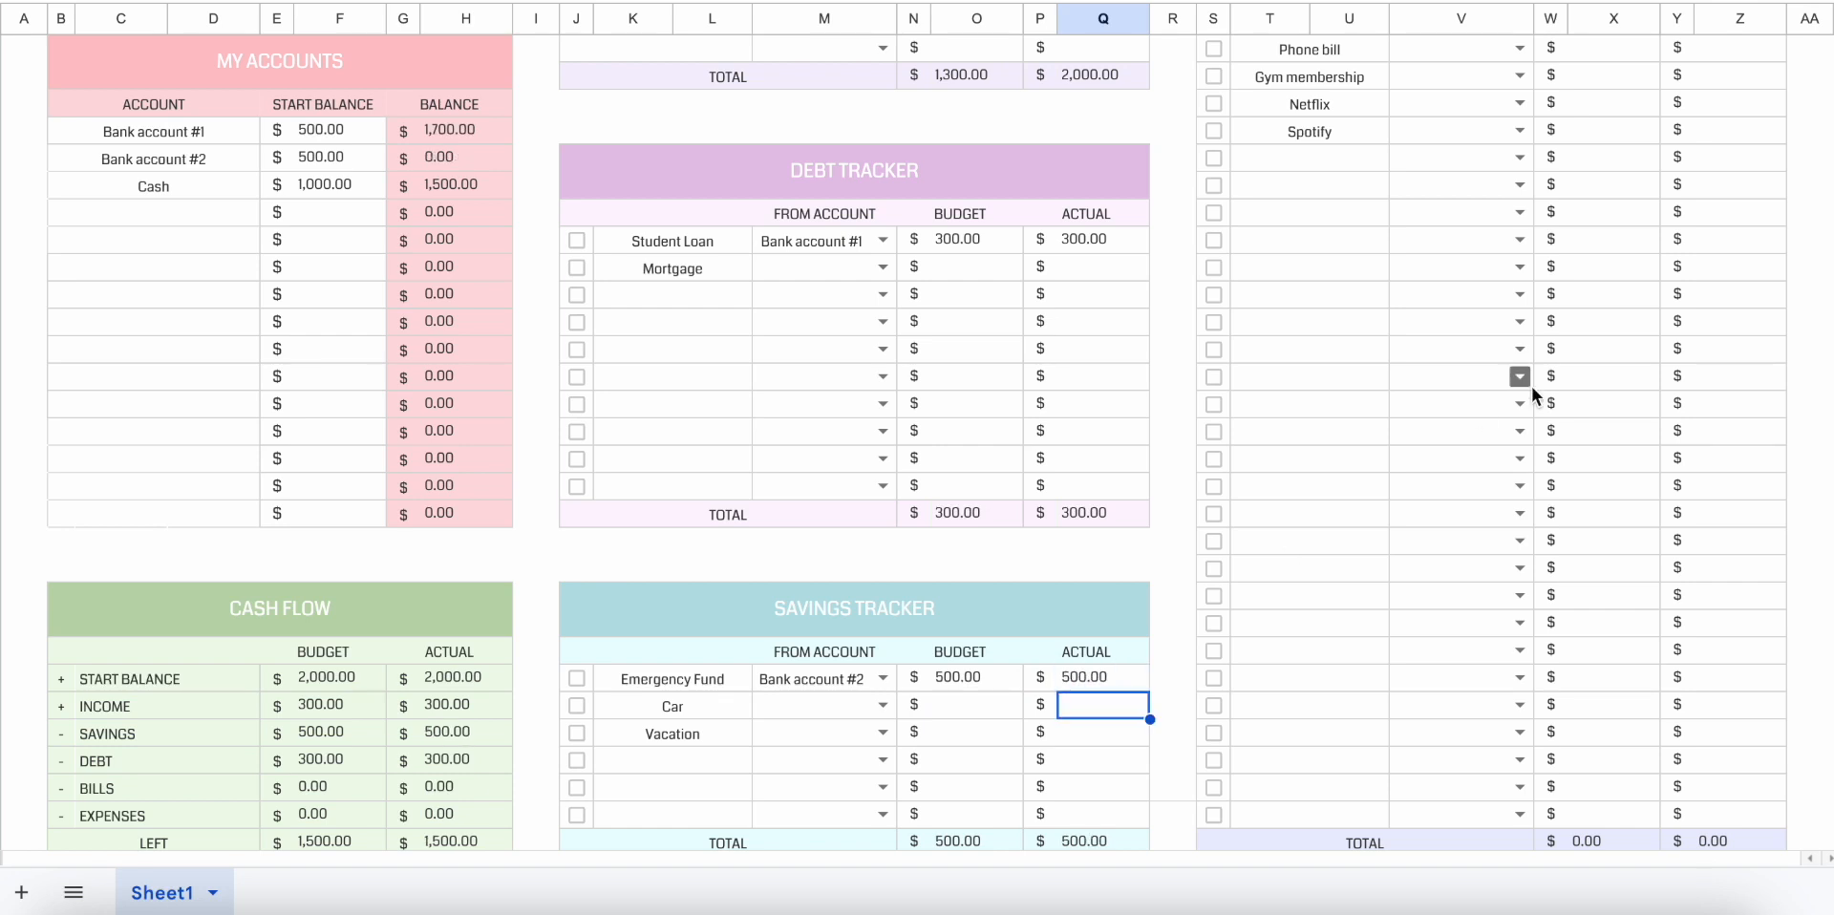
Check how the Actual Allocation Summary chart divides spending between savings and debt.
scroll(1531, 385, "up", 5)
left_click(1482, 256)
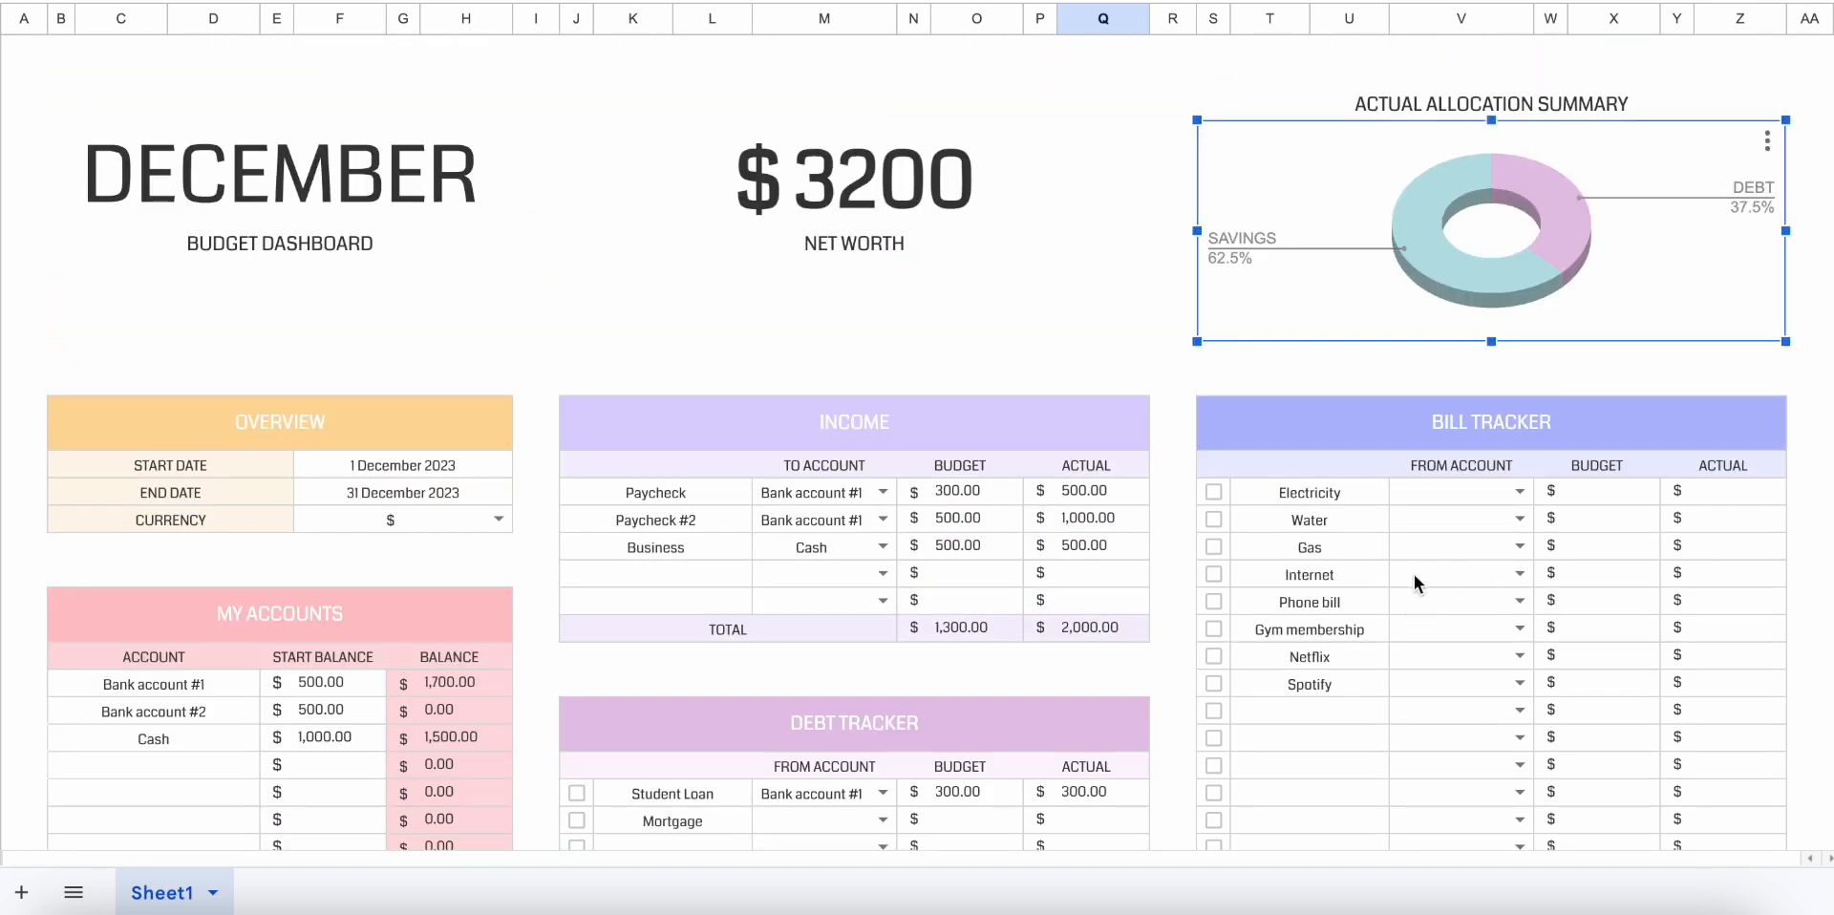
left_click(1441, 616)
Enter CUSTOM CATEGORY in the first blank row of the Categories table and clear that entry again.
scroll(1441, 616, "down", 10)
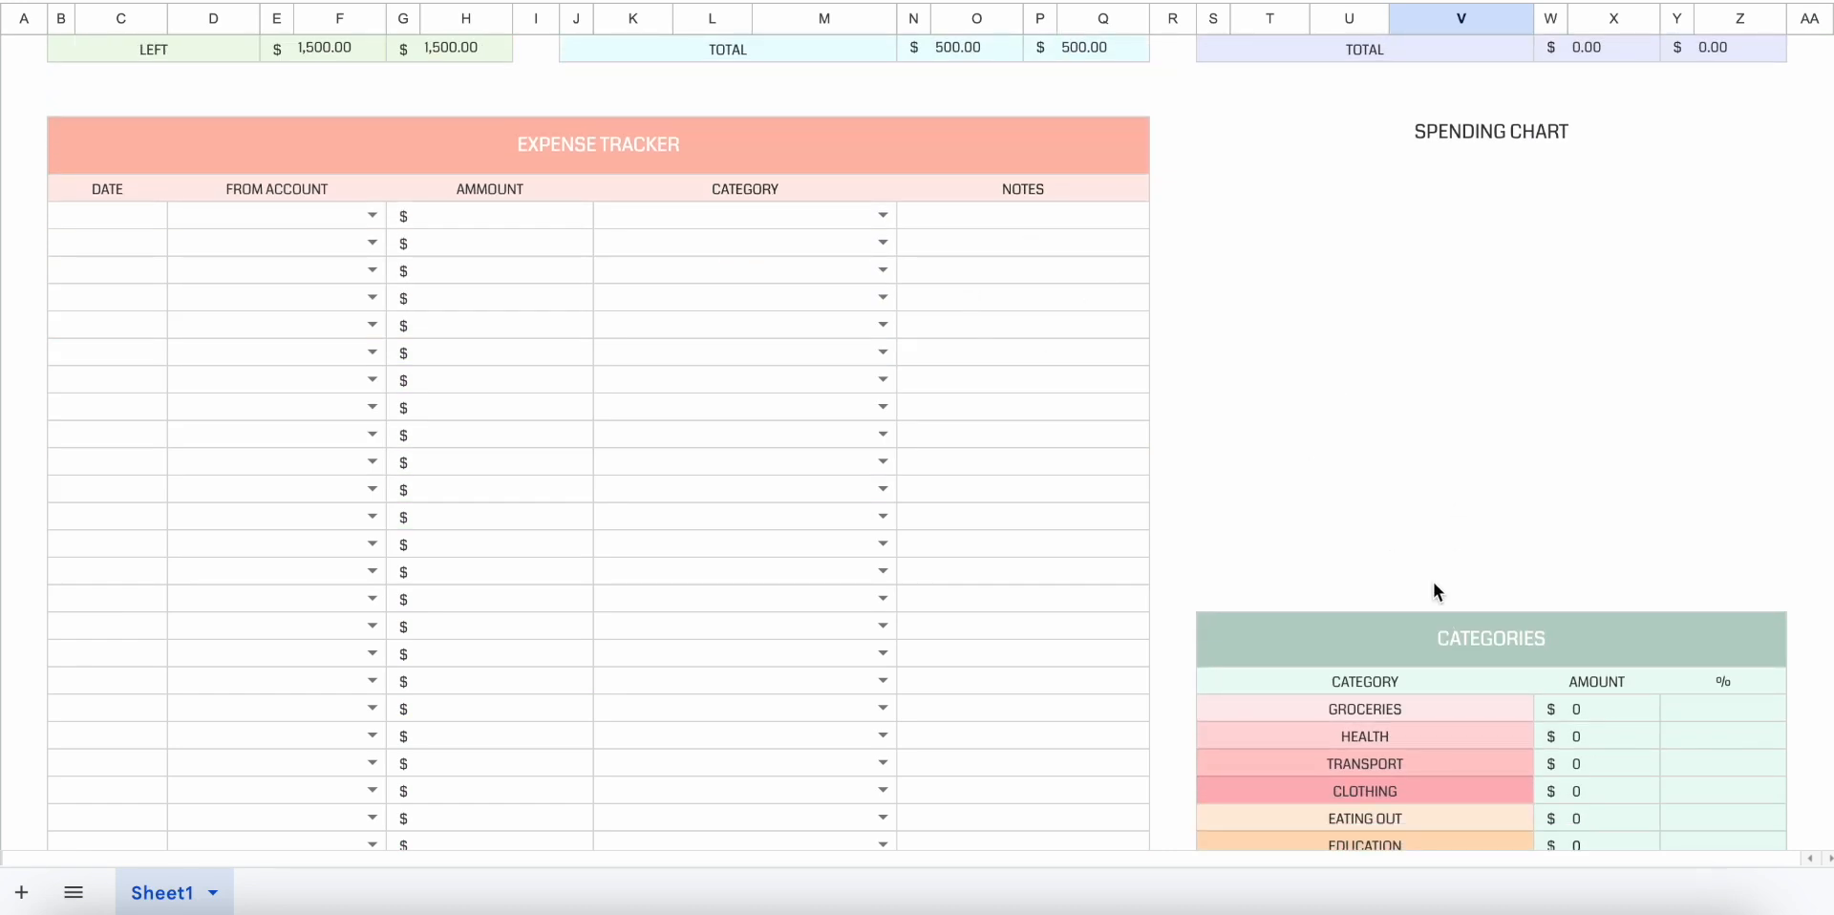
scroll(1434, 584, "down", 5)
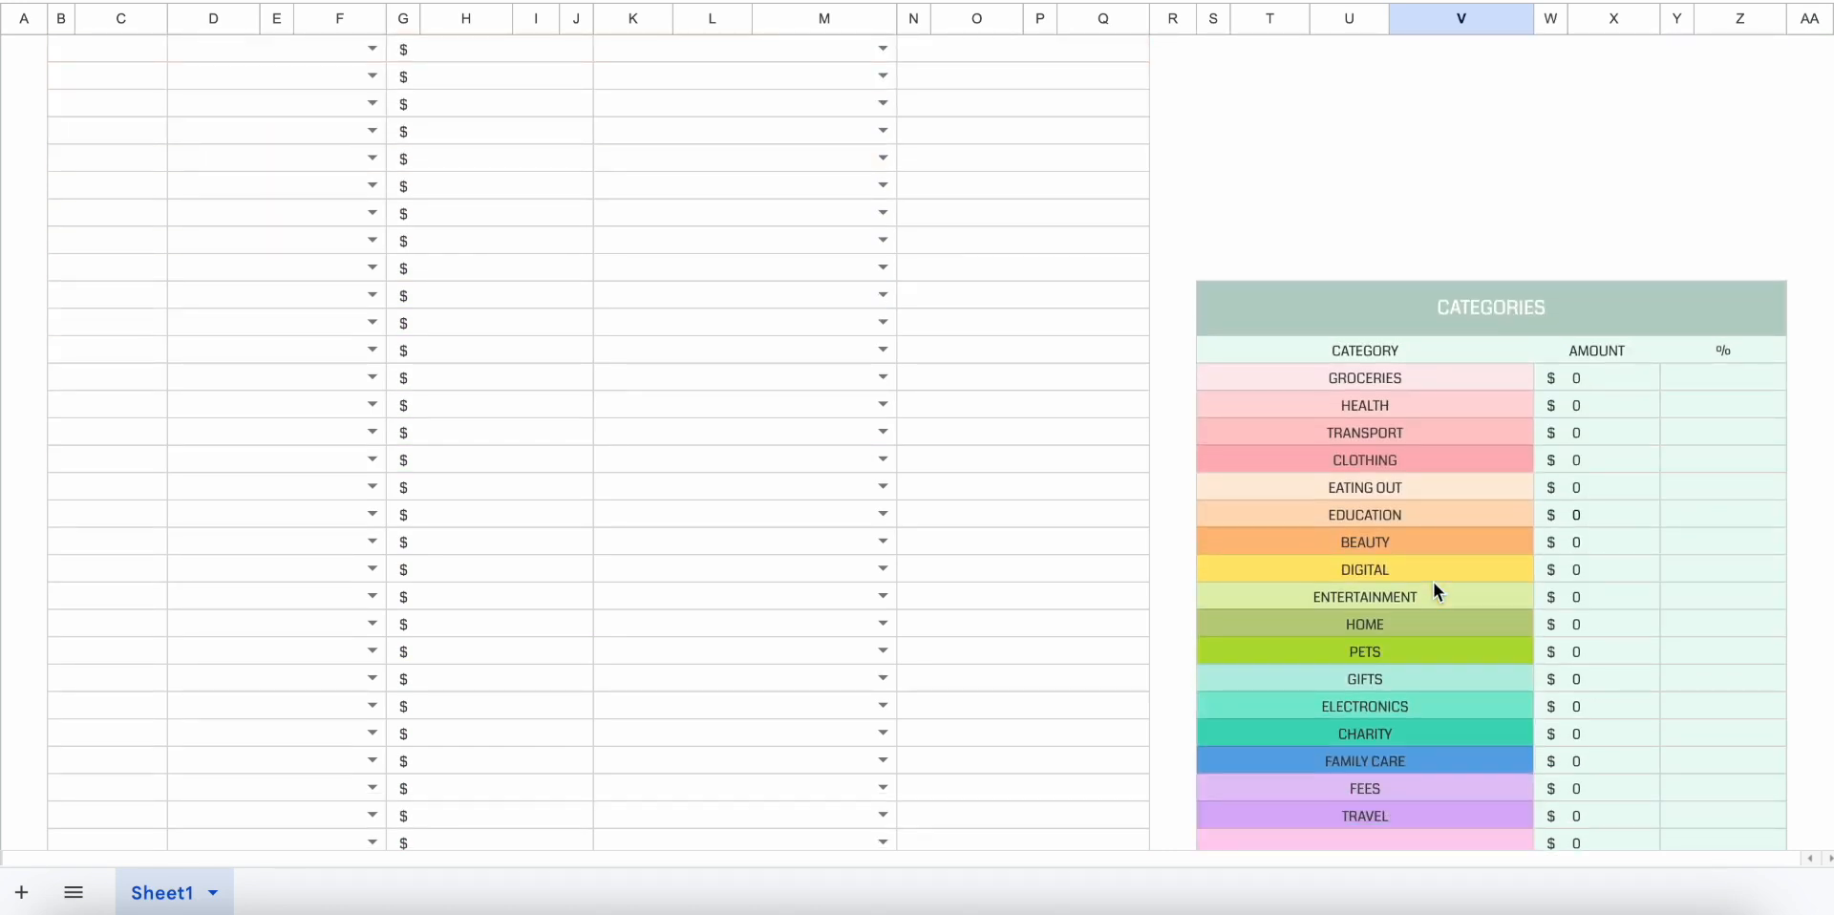
scroll(1433, 581, "down", 2)
left_click(1373, 729)
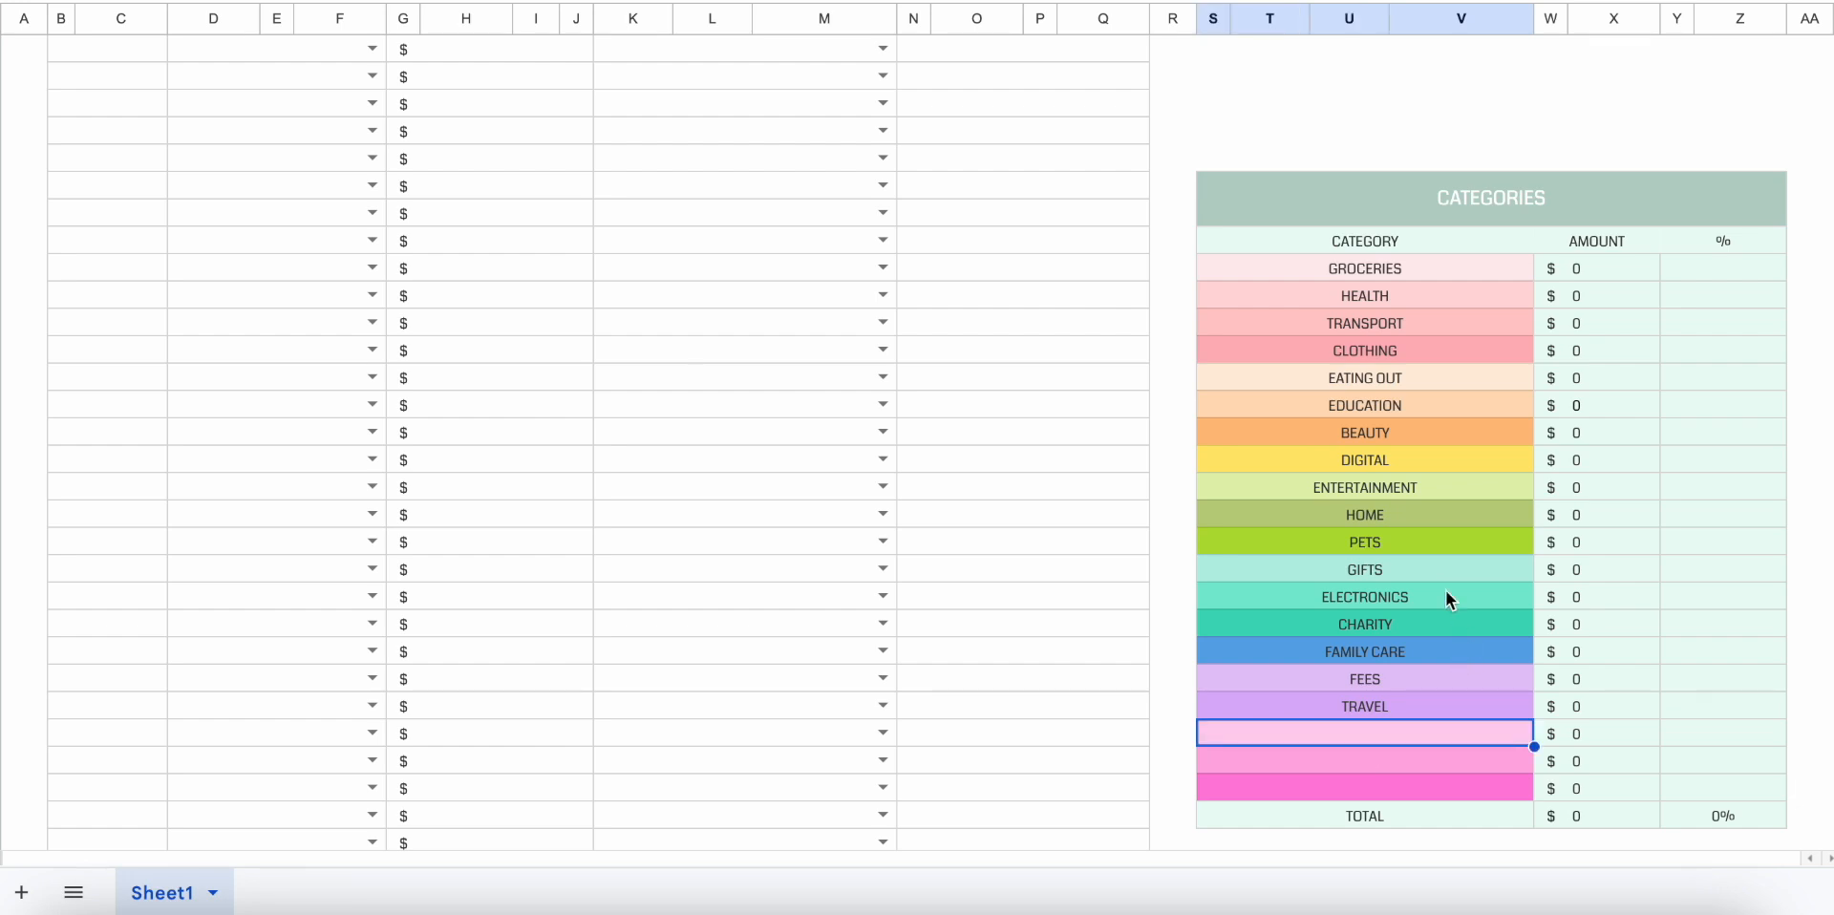
type("CUS")
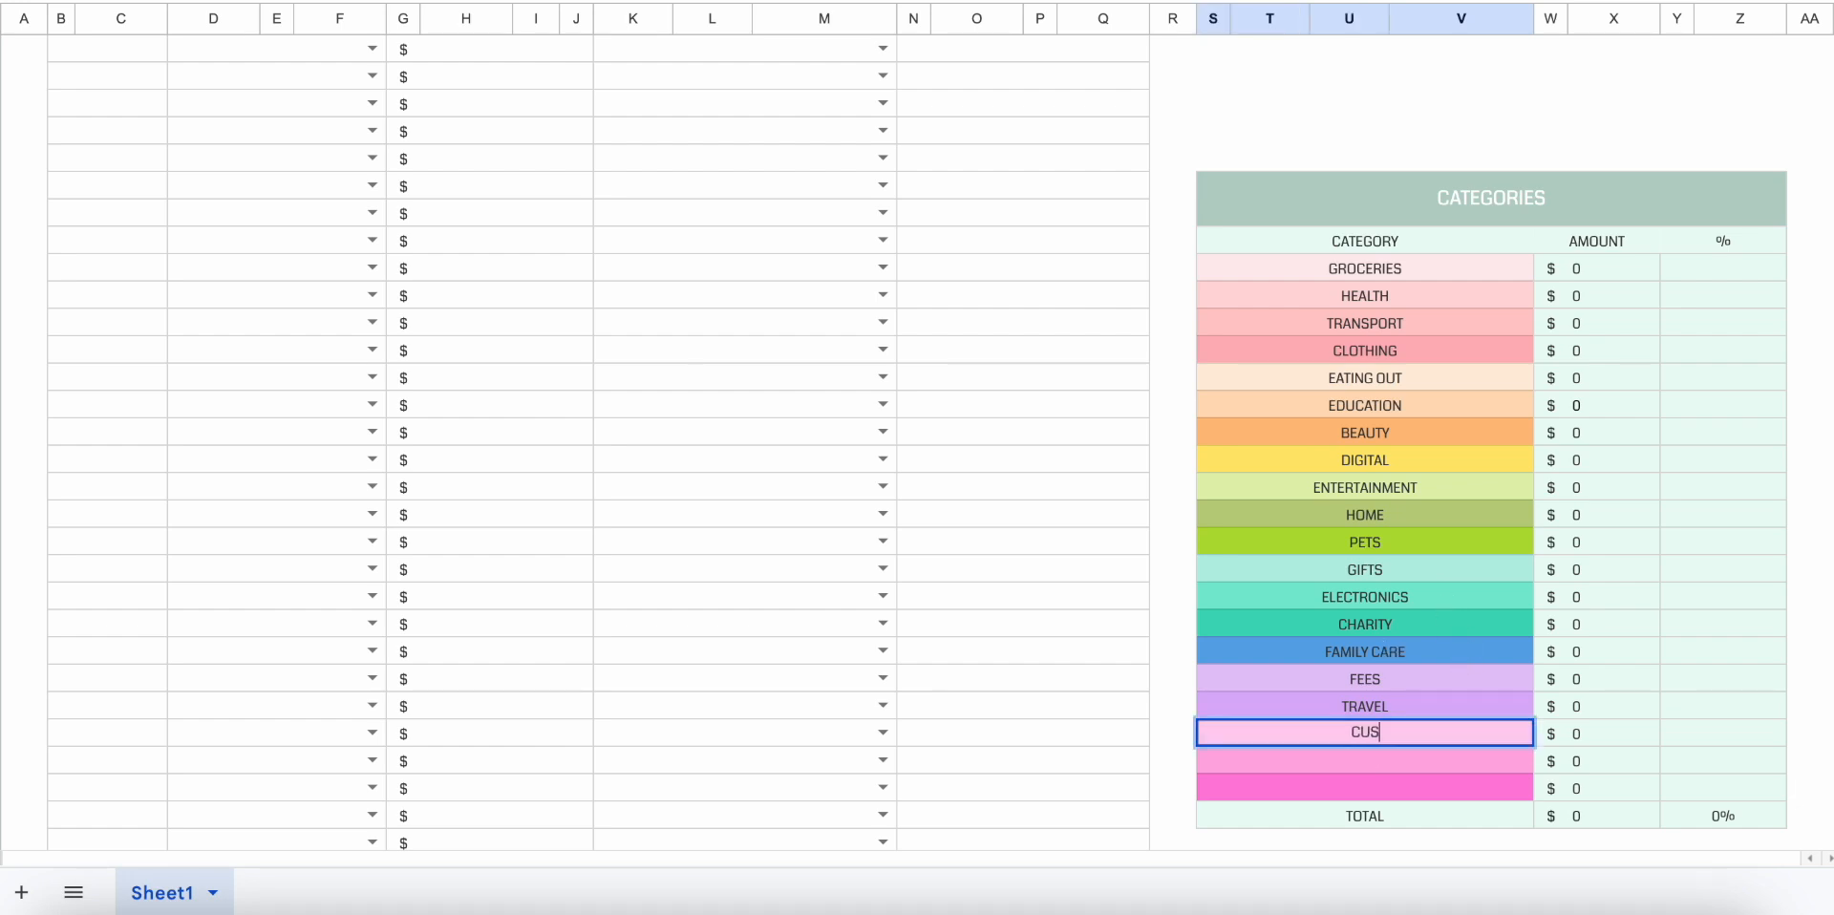
type("TOM CATEGORY")
key("Return")
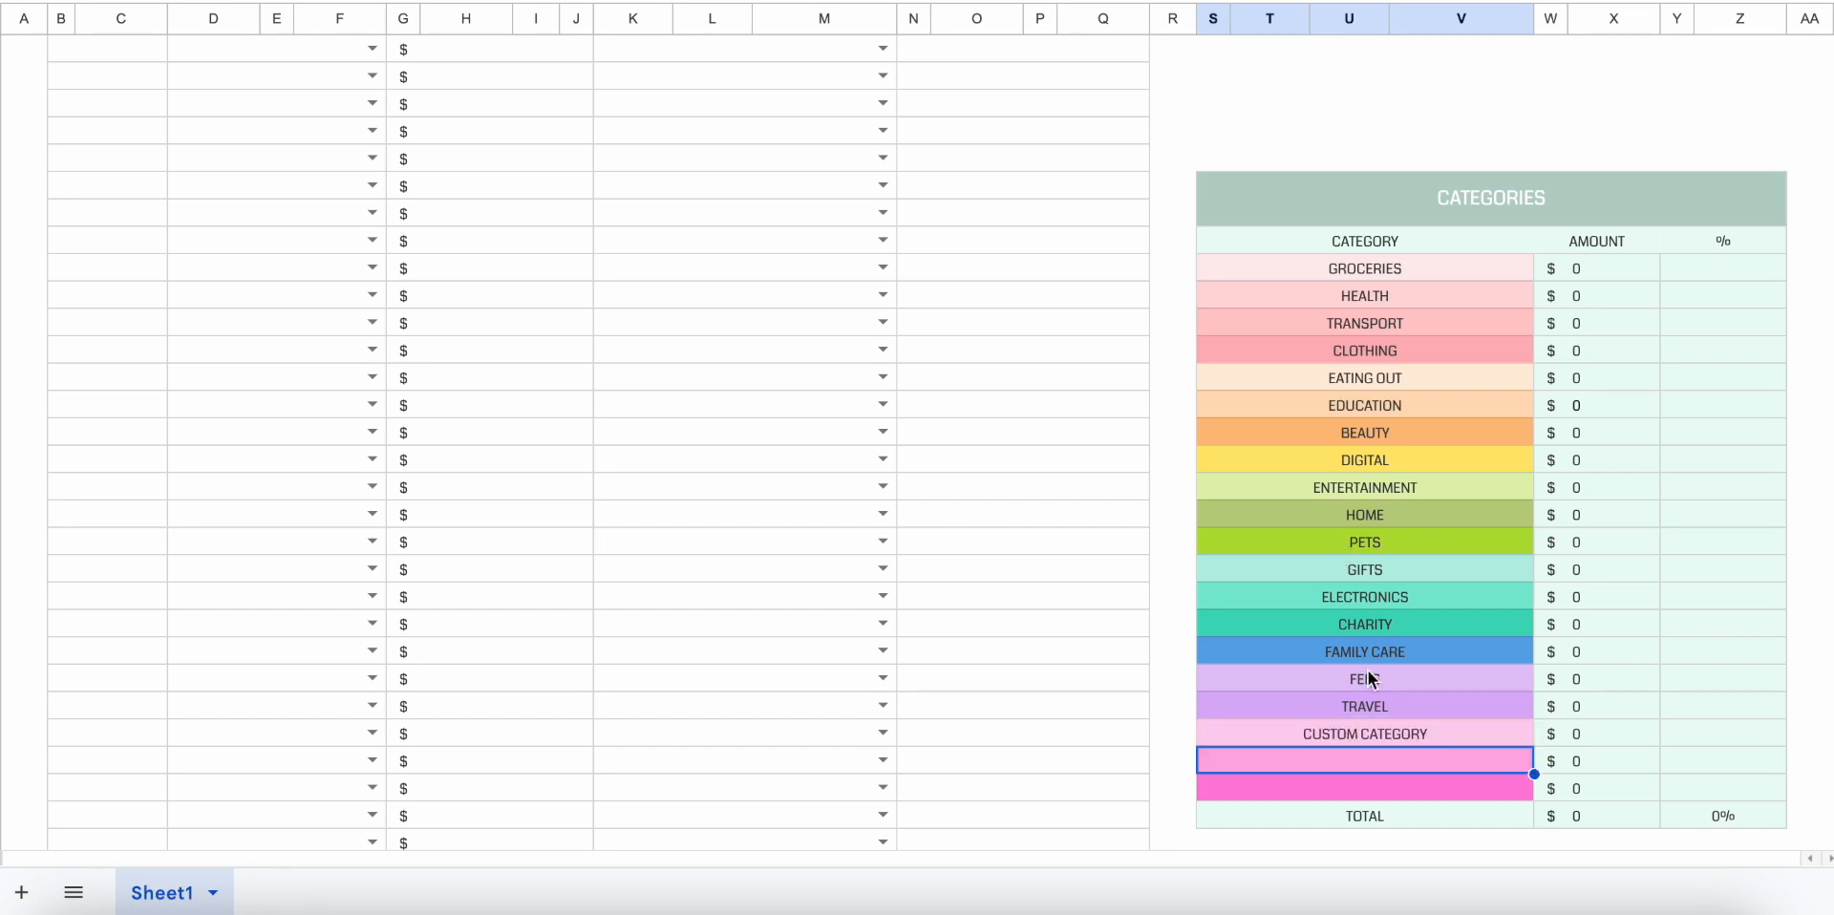
left_click(1419, 733)
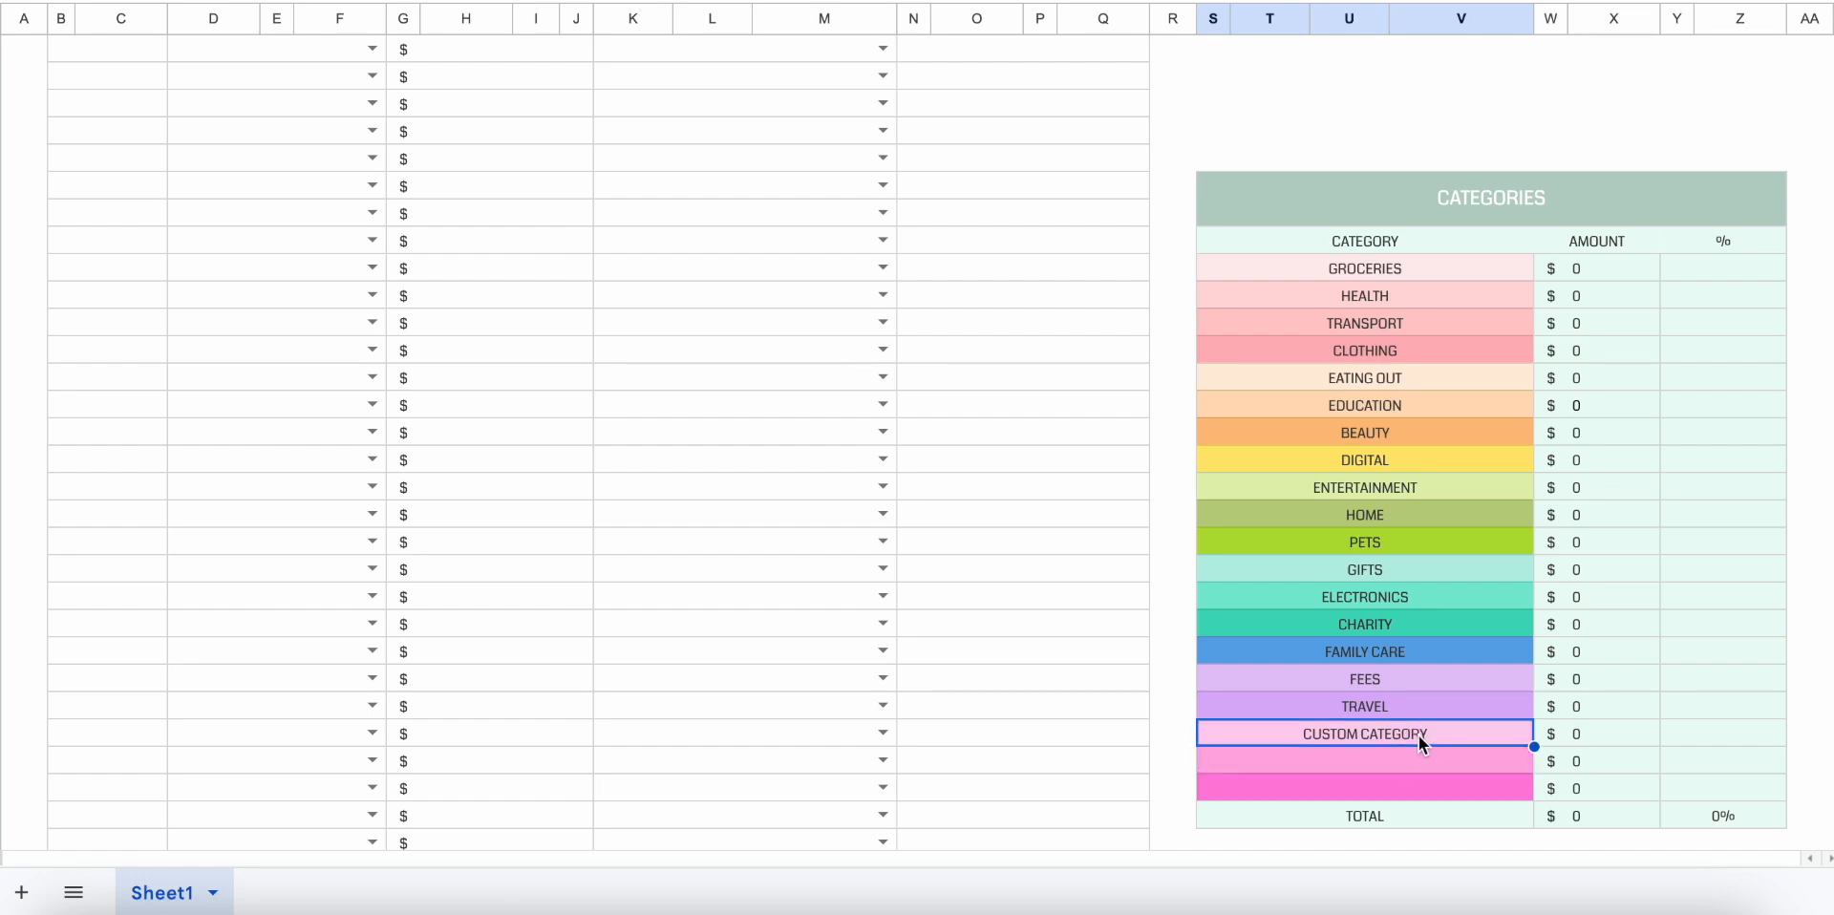
key("Delete")
Clear the Travel, Fees and Family Care names from the Categories table.
left_click(1412, 709)
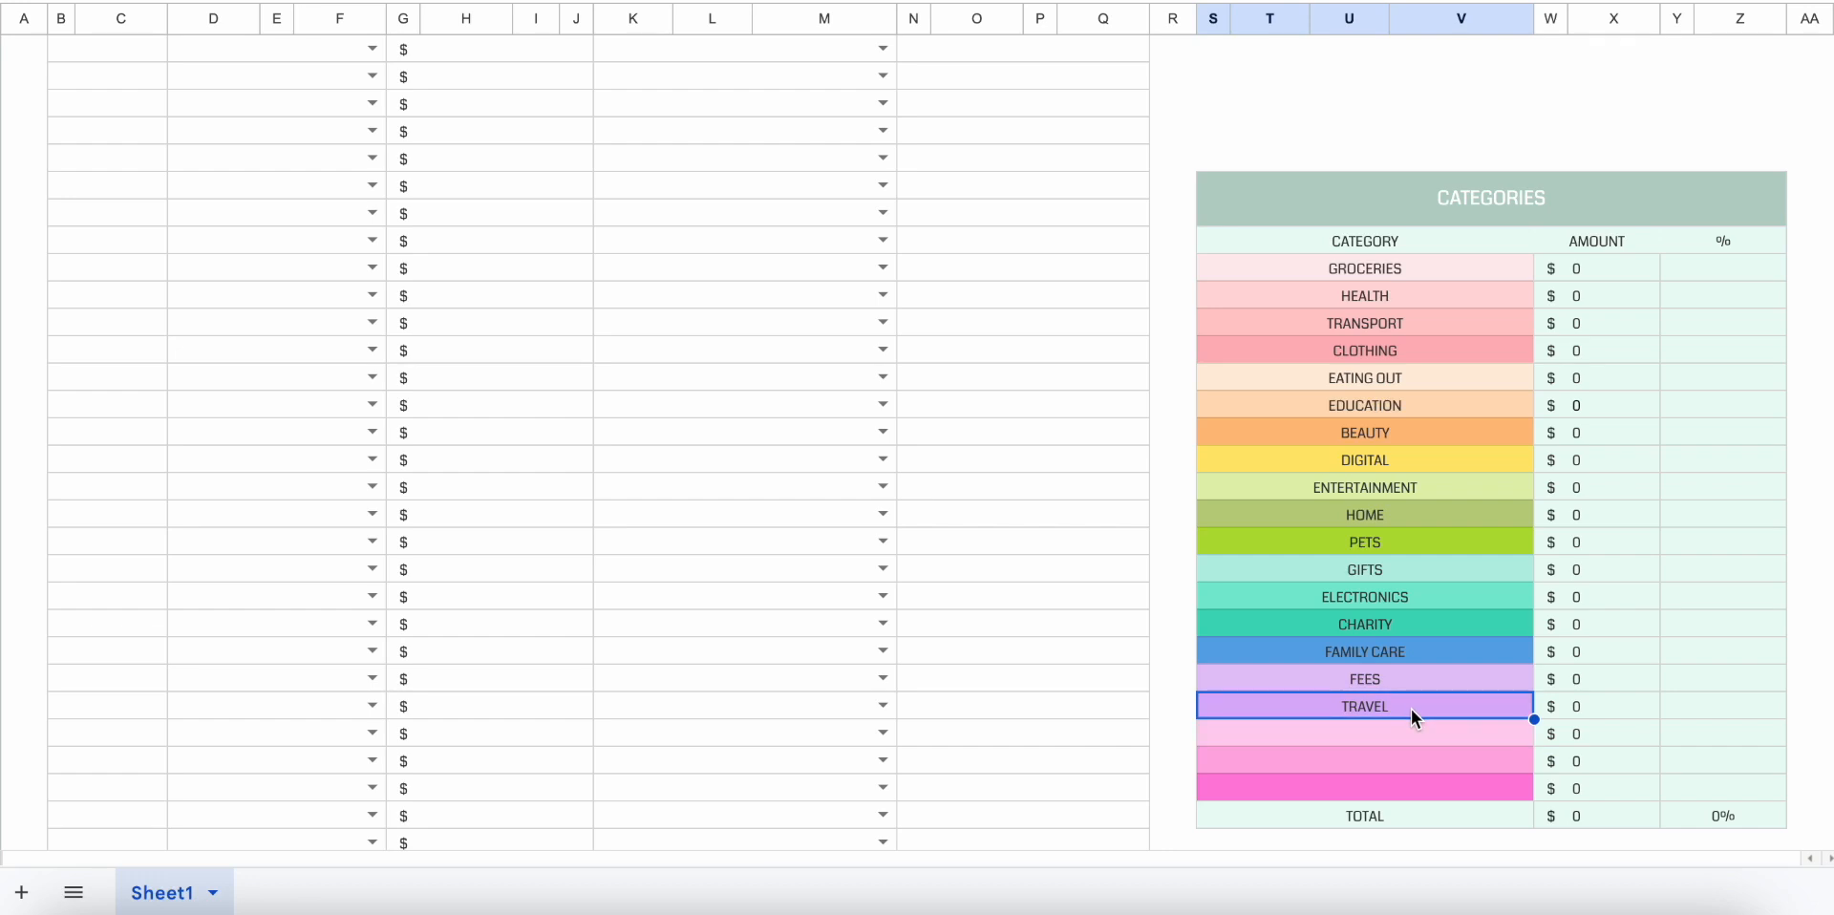
key("Delete")
left_click(1425, 676)
key("Delete")
left_click(1429, 653)
key("Delete")
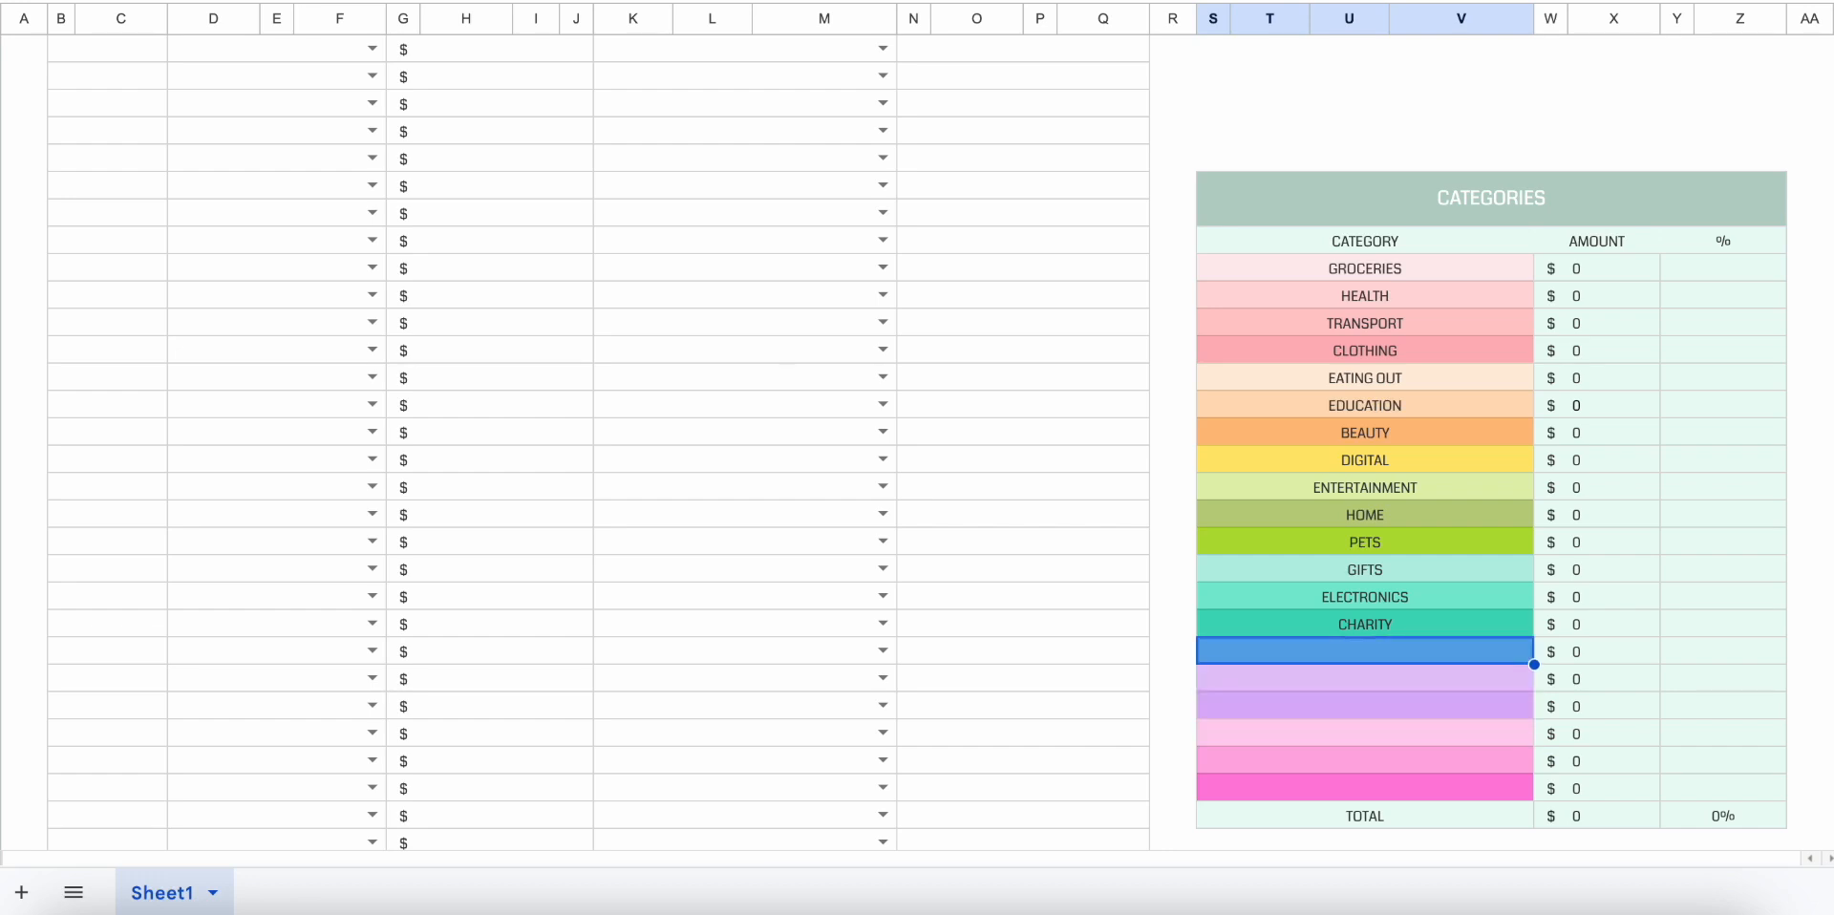
left_click(1425, 705)
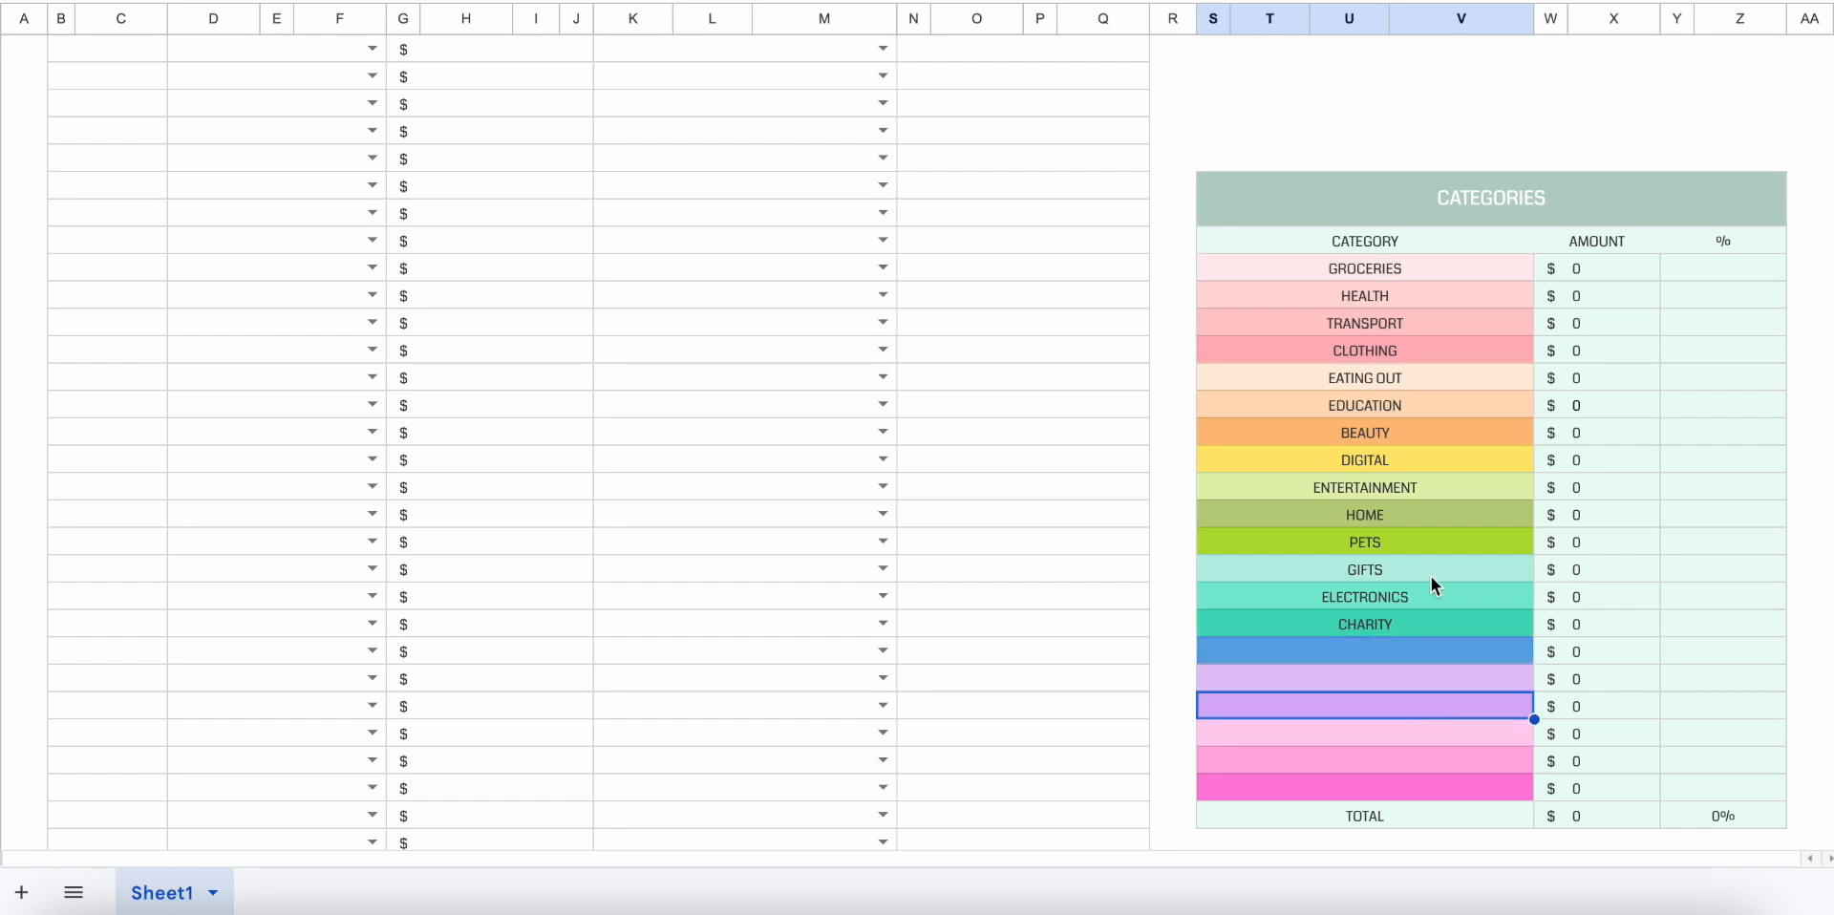
Examine the Categories table's amounts from Groceries through Pets by selecting them.
scroll(1431, 573, "up", 1)
scroll(1431, 578, "down", 1)
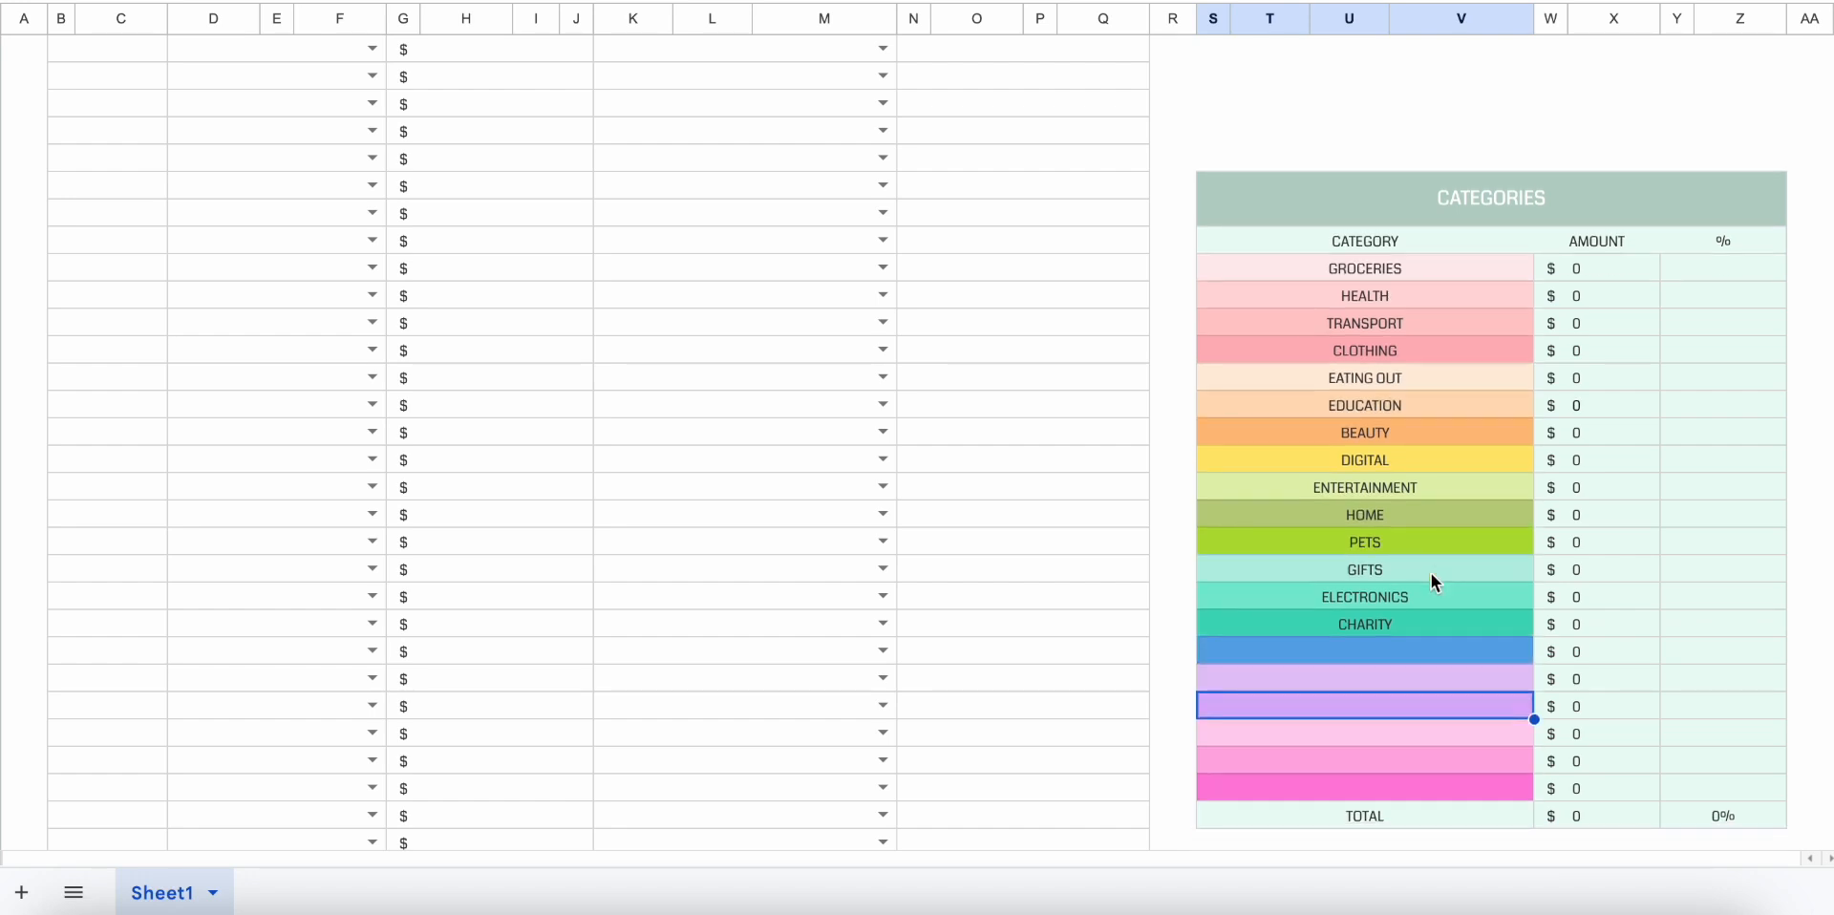
left_click(1621, 269)
left_click_drag(1621, 430, 1624, 544)
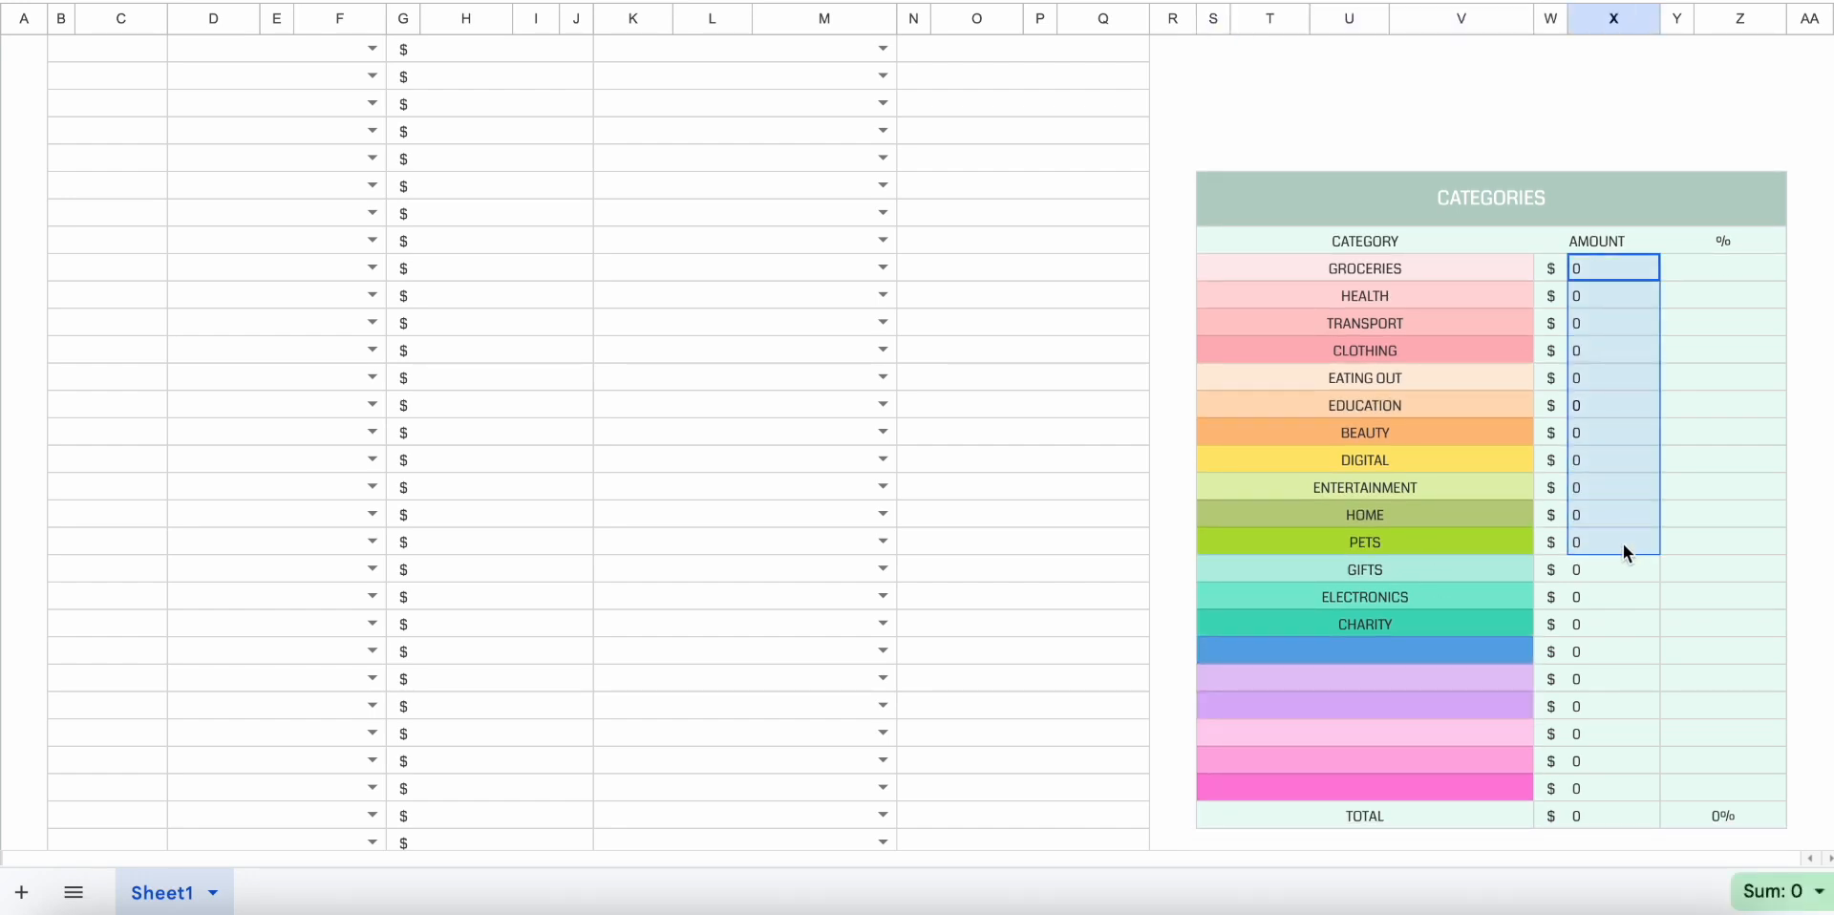
Examine the percentage column of the Categories table by selecting its cells.
left_click(1699, 432)
left_click_drag(1711, 269, 1705, 661)
left_click(1706, 662)
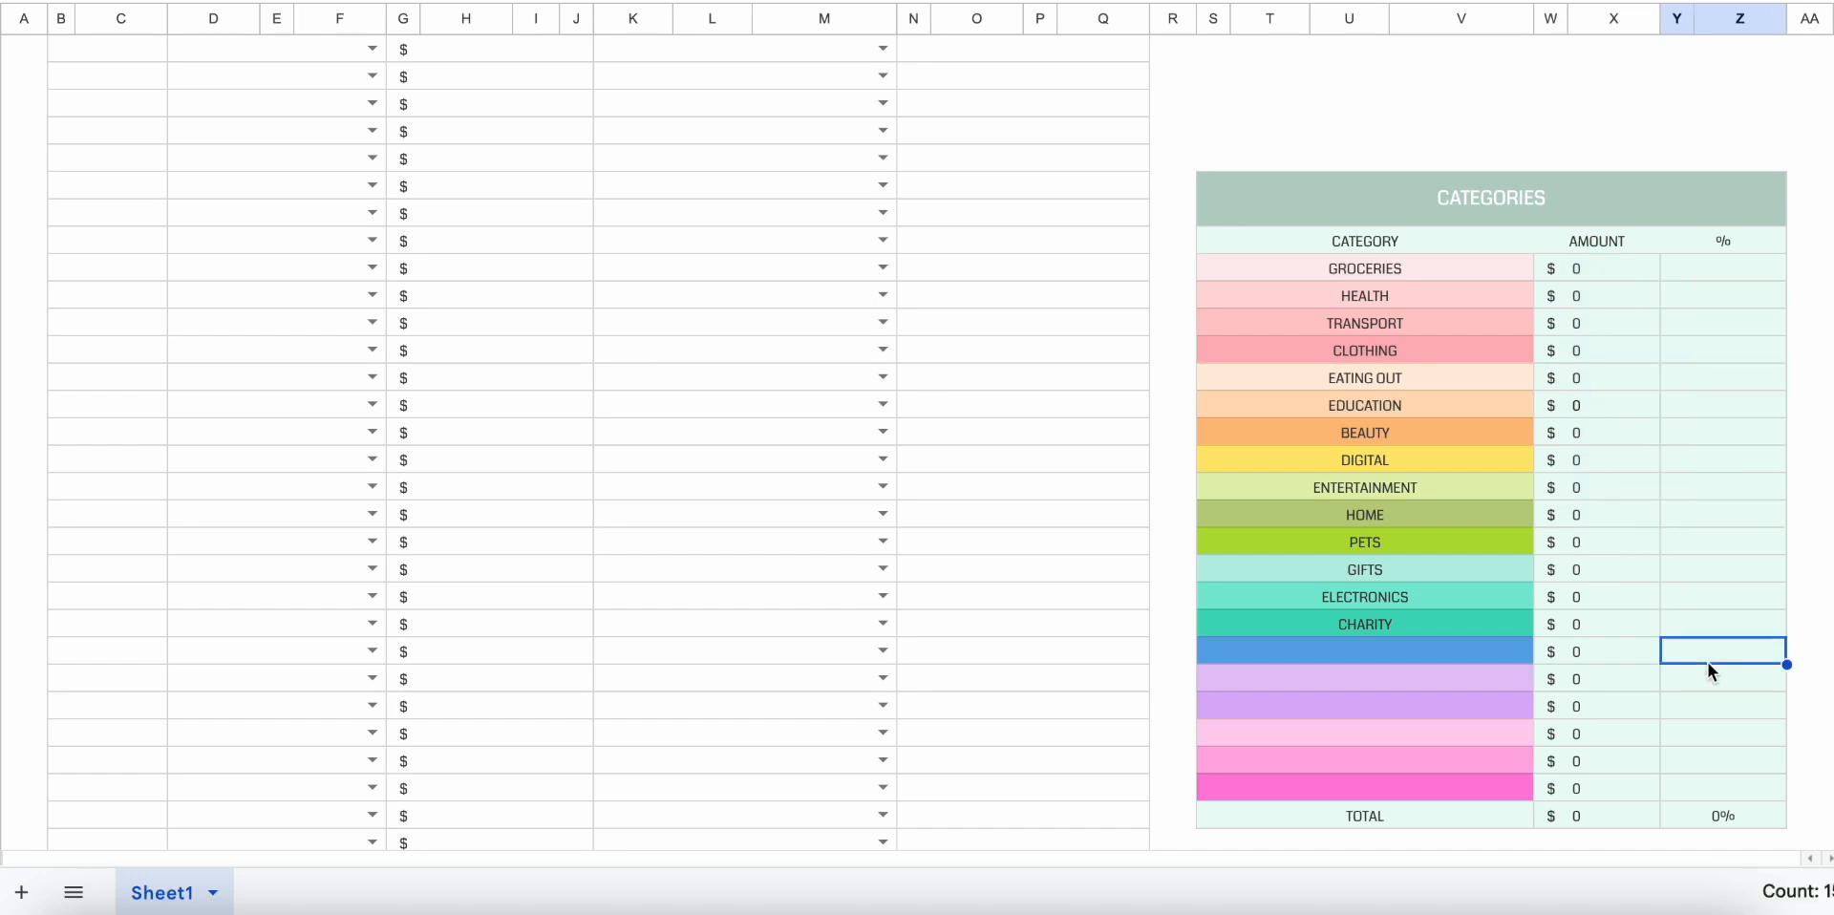
Date the first Expense Tracker row 01/12/2023 and set its account to Bank account #1.
scroll(1255, 650, "up", 3)
scroll(1182, 268, "up", 3)
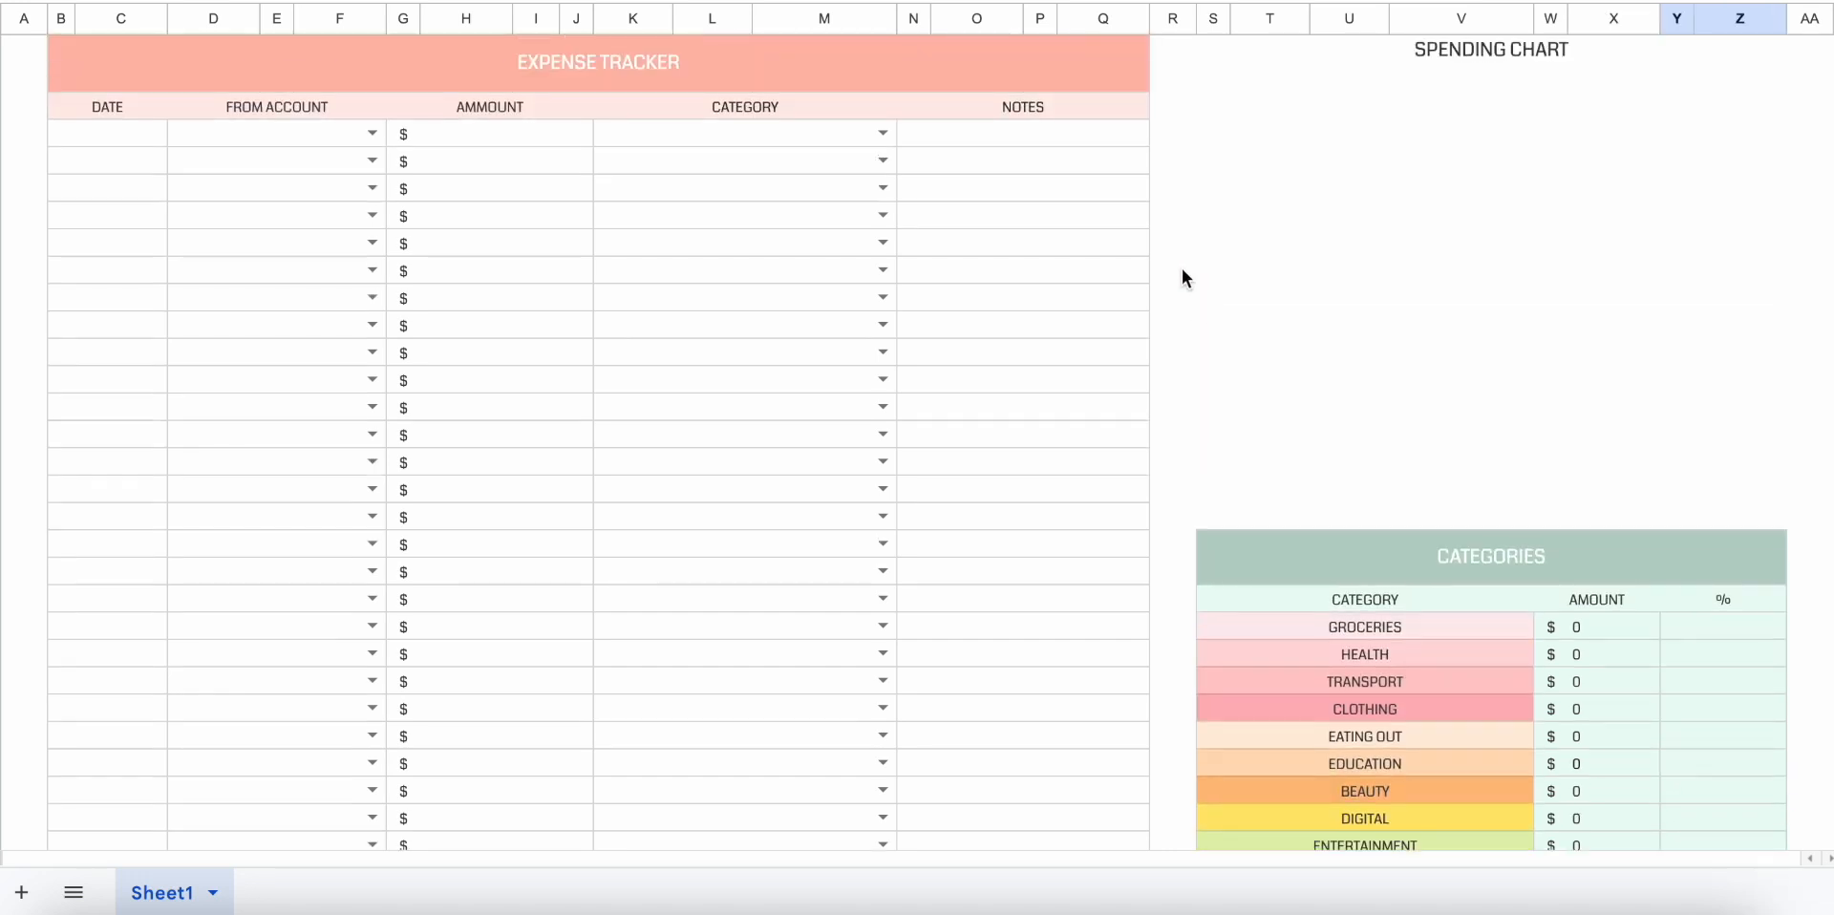
scroll(535, 222, "up", 1)
left_click(146, 191)
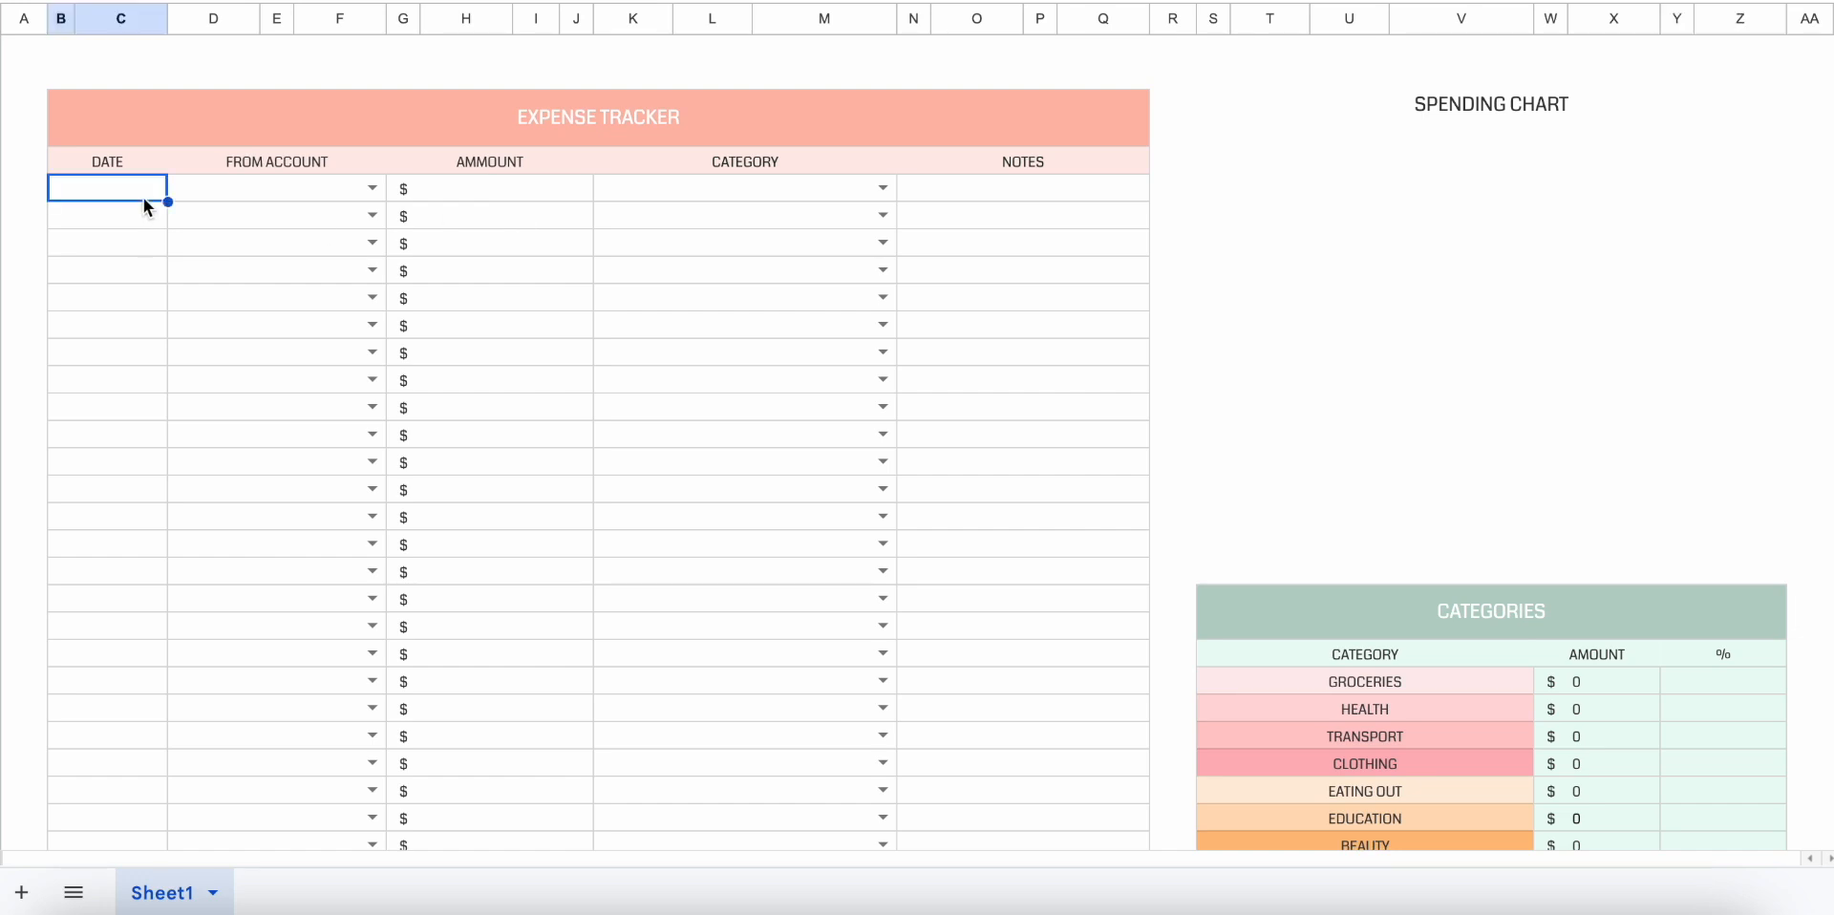
type("Dec")
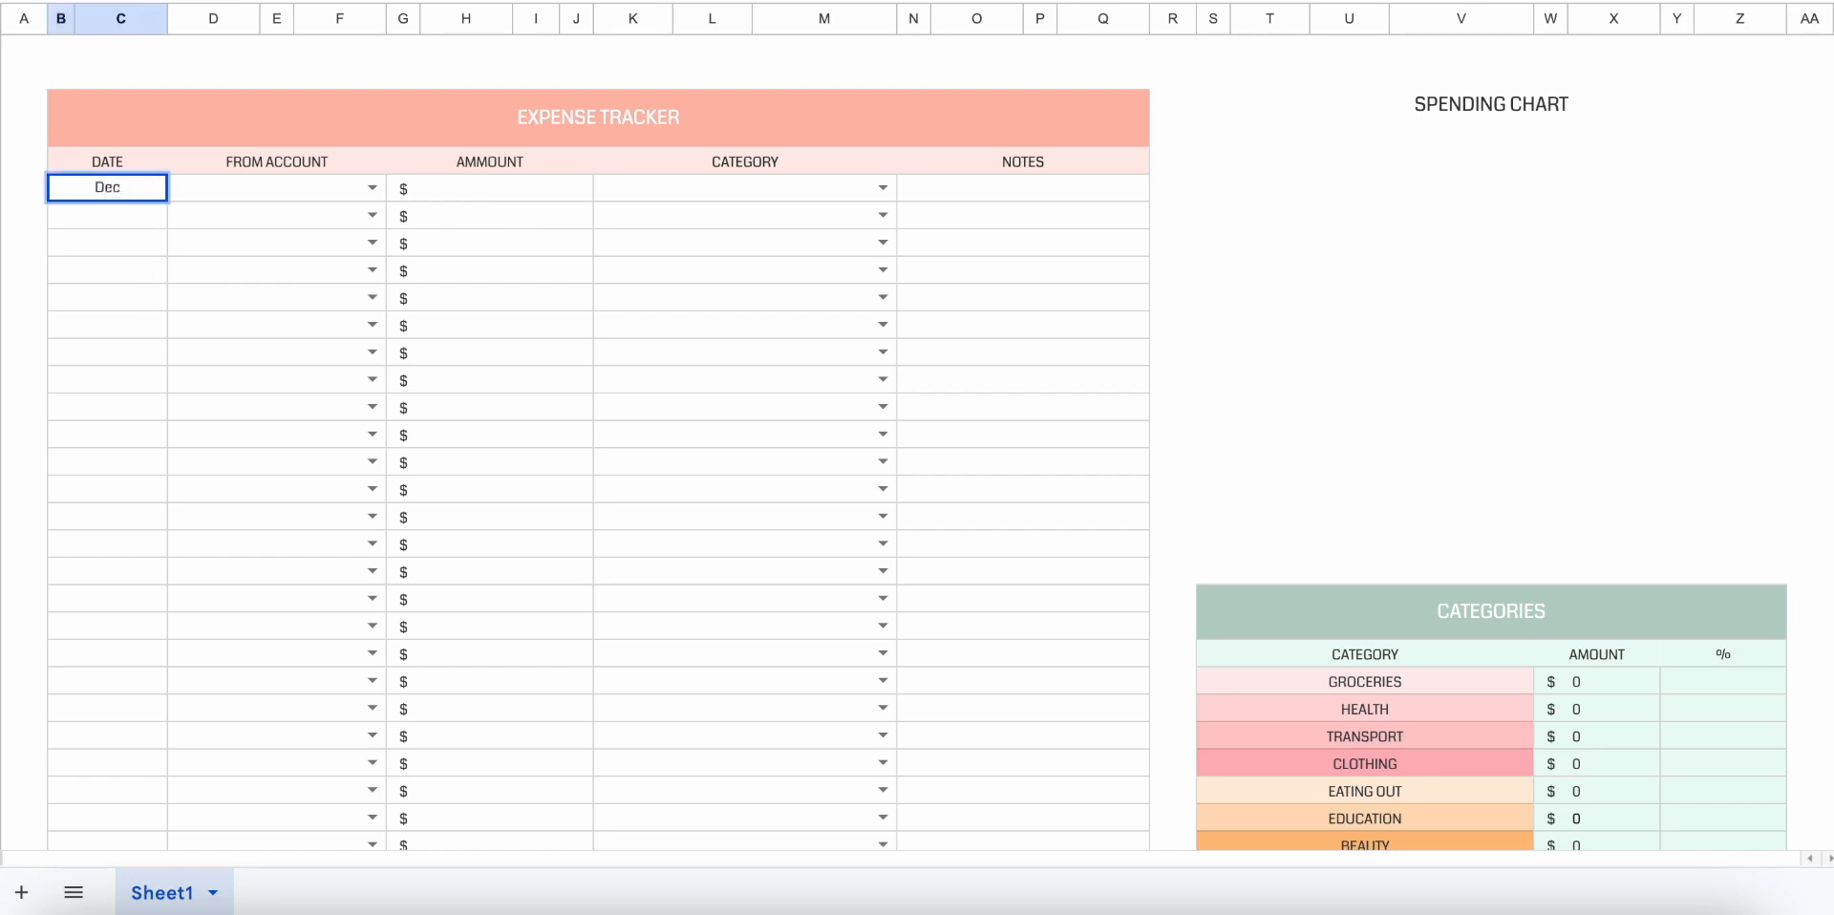
key("Return")
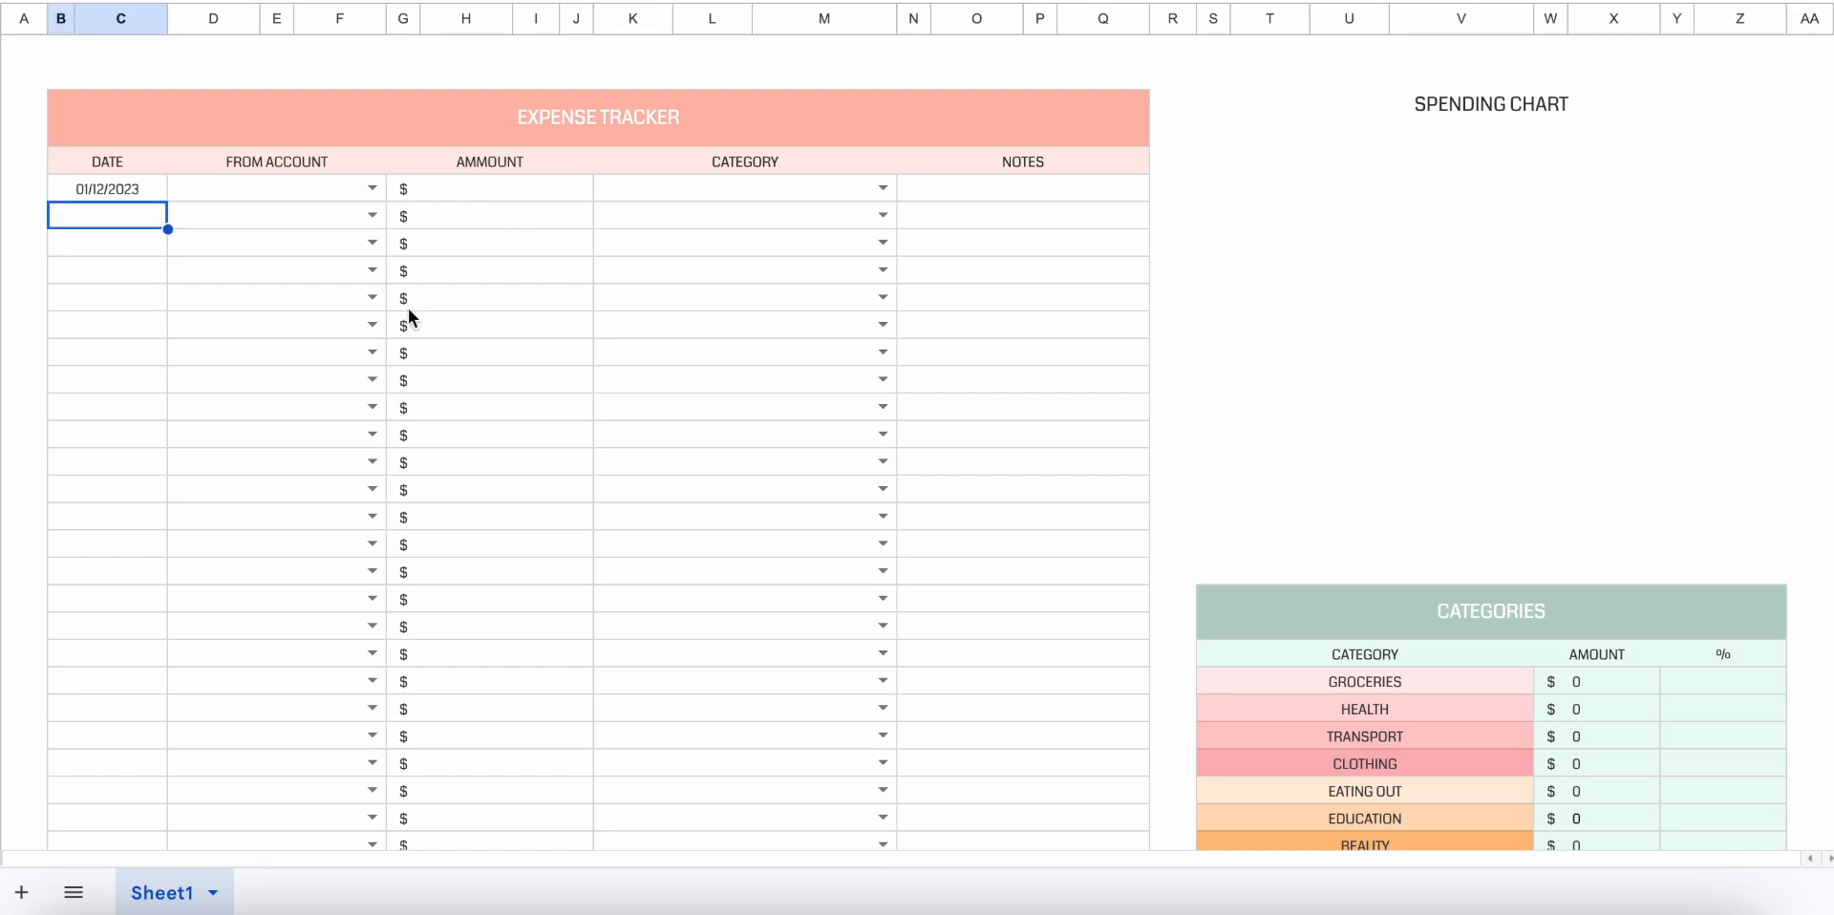
left_click(373, 188)
left_click(363, 225)
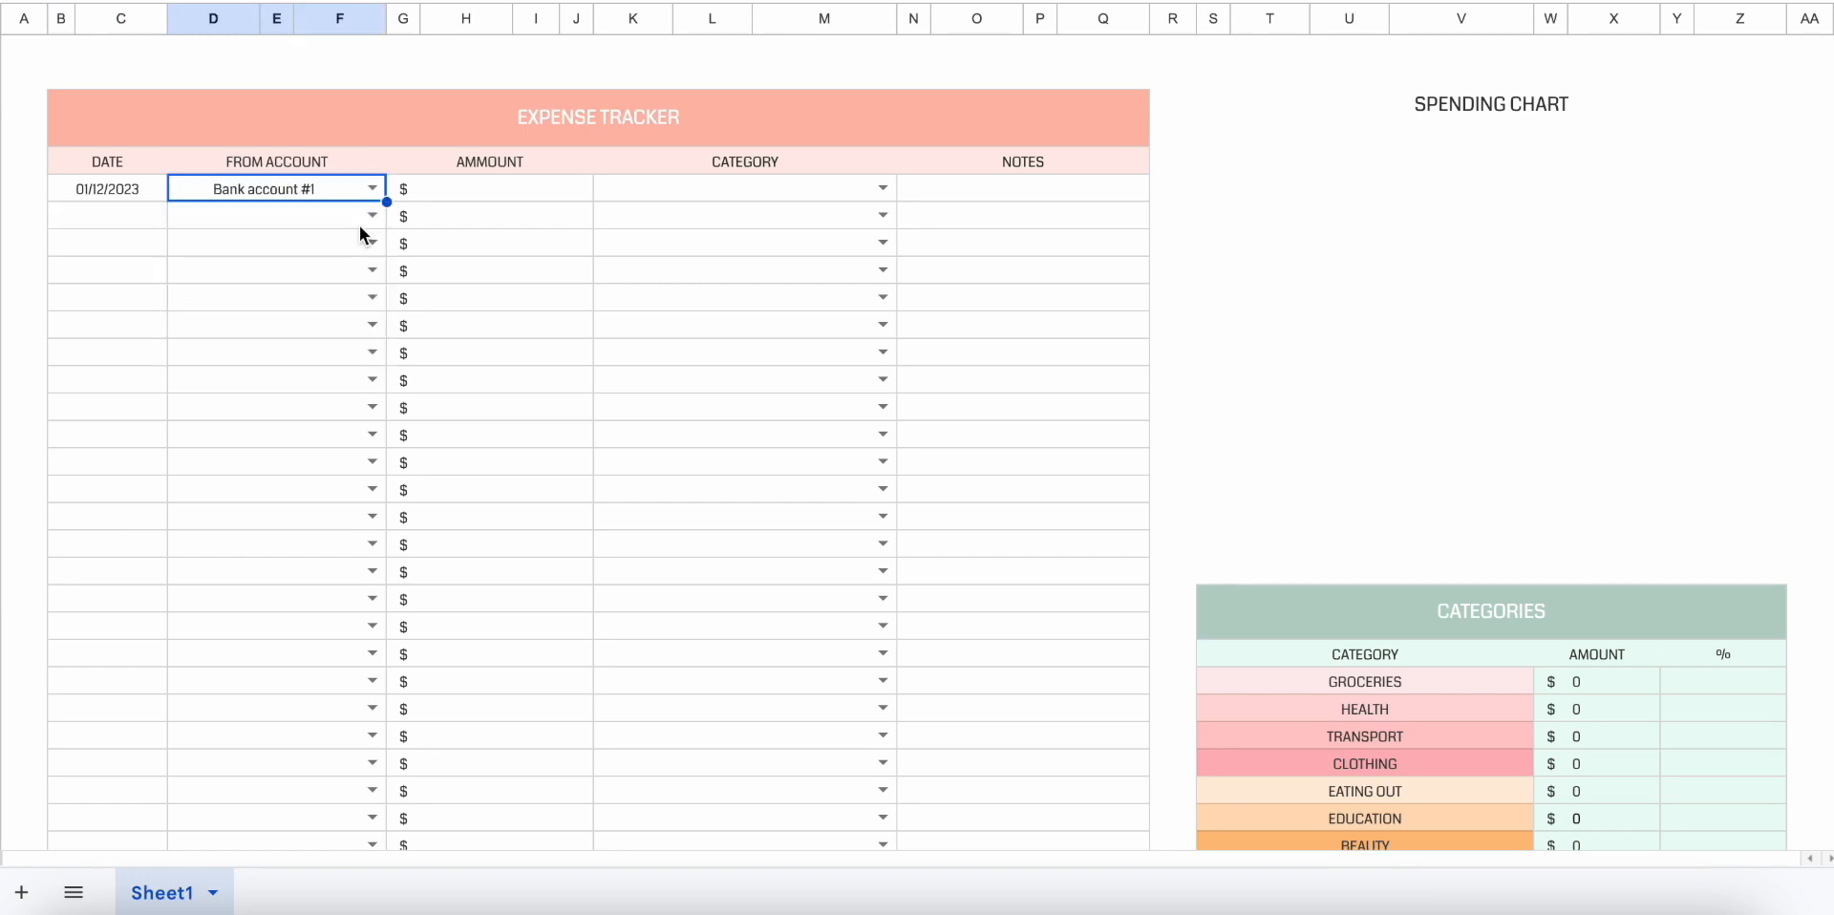
Enter an amount of 45 in the first Expense Tracker row and assign it to the CLOTHING category.
left_click(527, 194)
type("45")
key("Return")
left_click(882, 189)
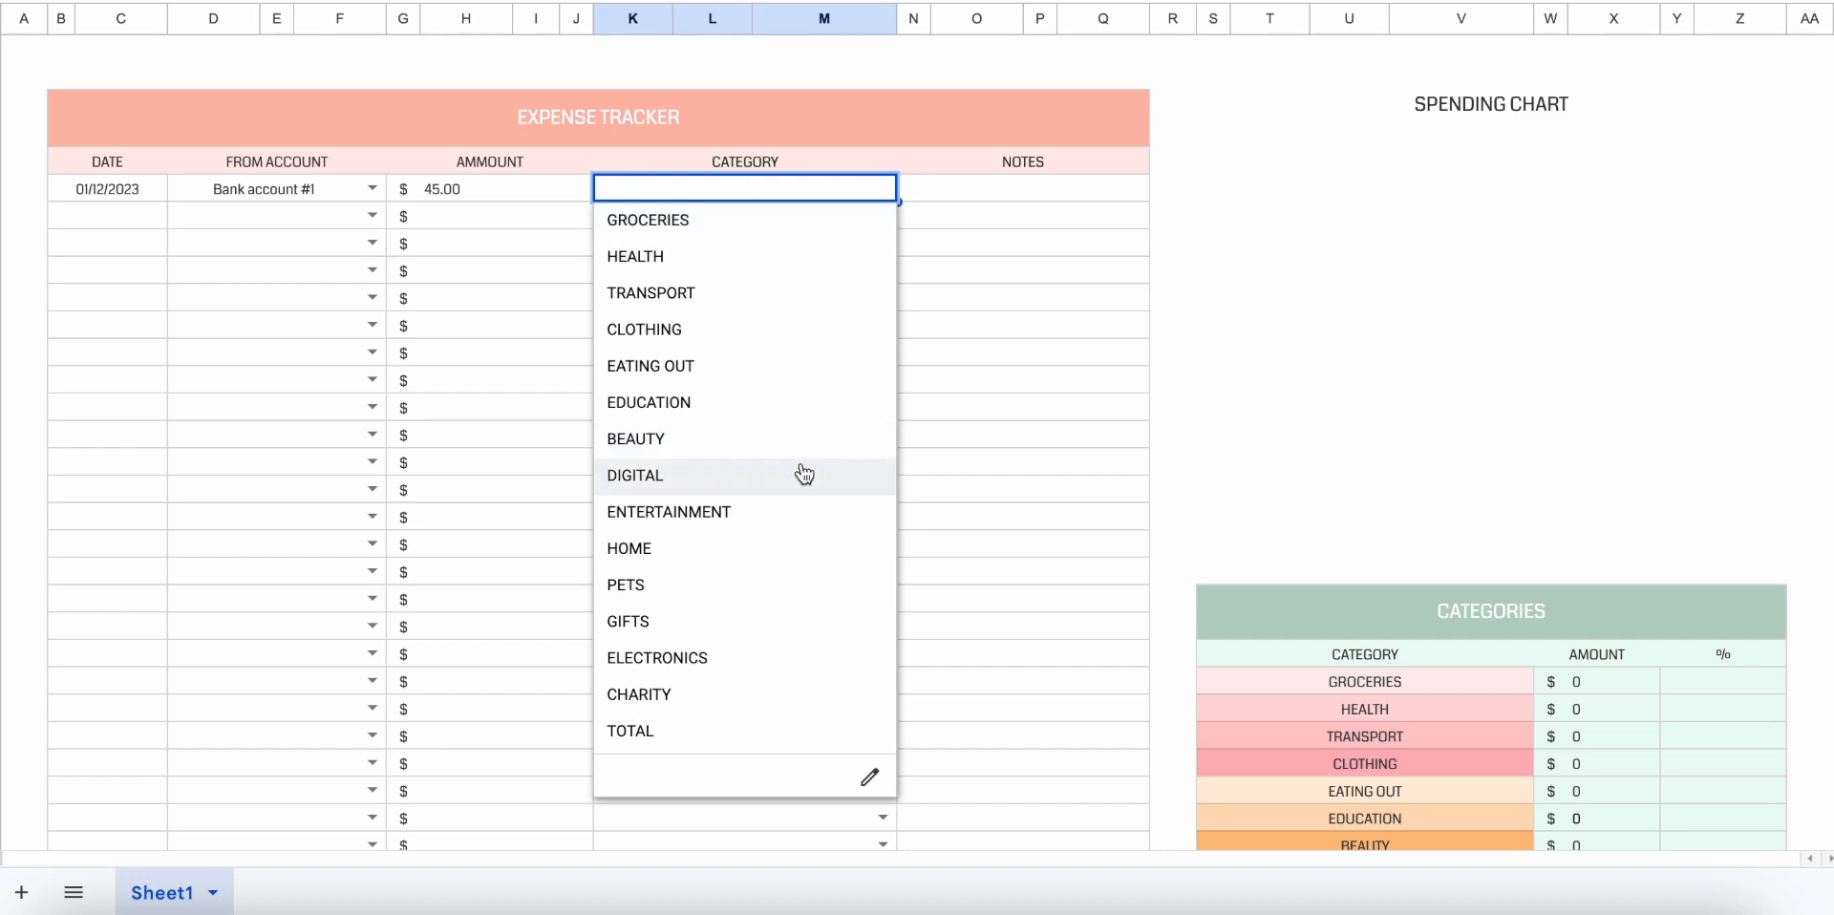
left_click(789, 325)
left_click(1005, 191)
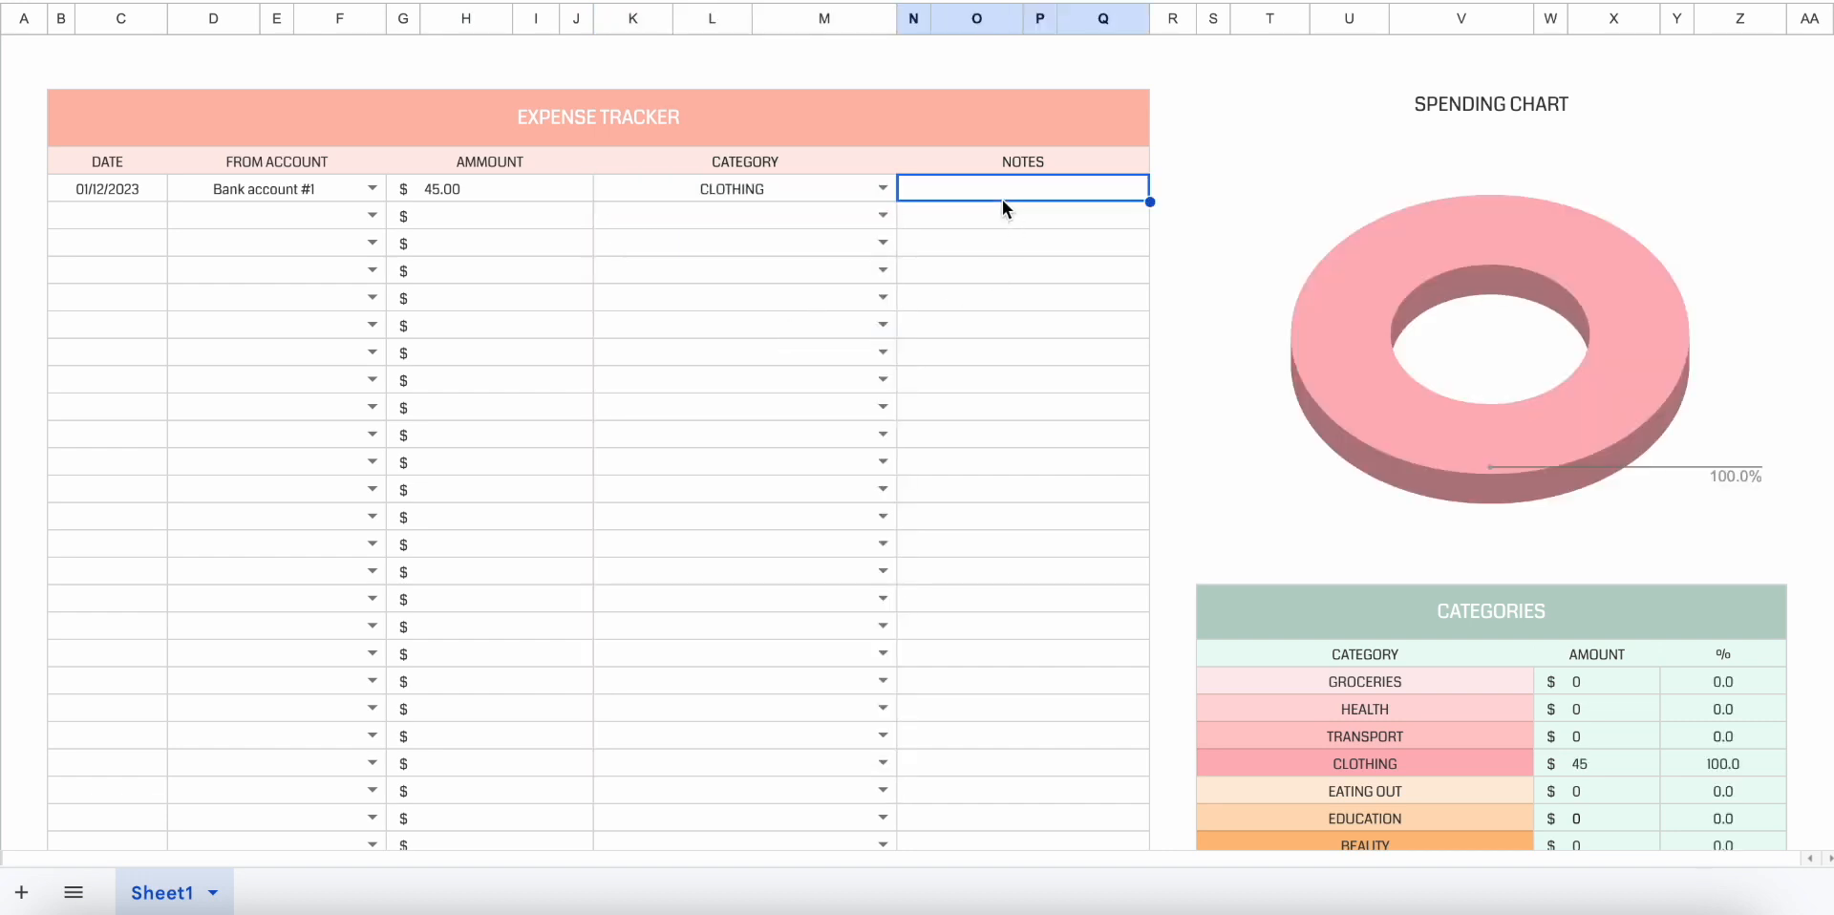
Fill the second Expense Tracker row with Bank account #2, an amount of 35 and the BEAUTY category.
left_click(371, 215)
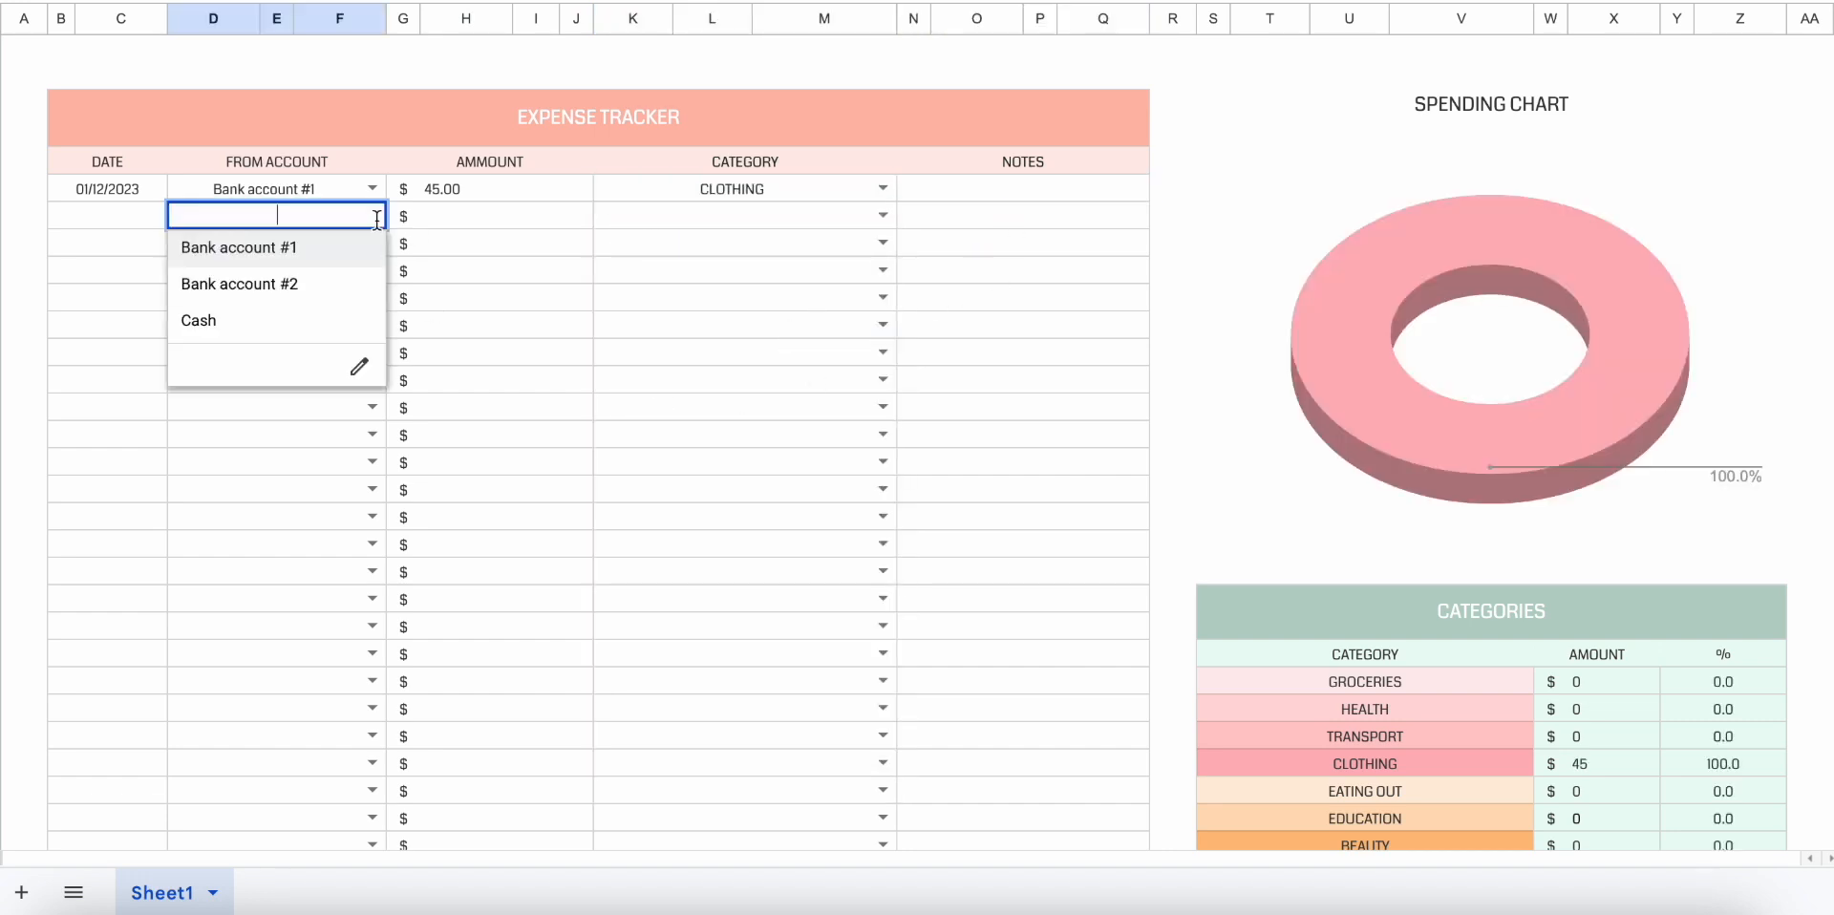
left_click(358, 285)
left_click(508, 220)
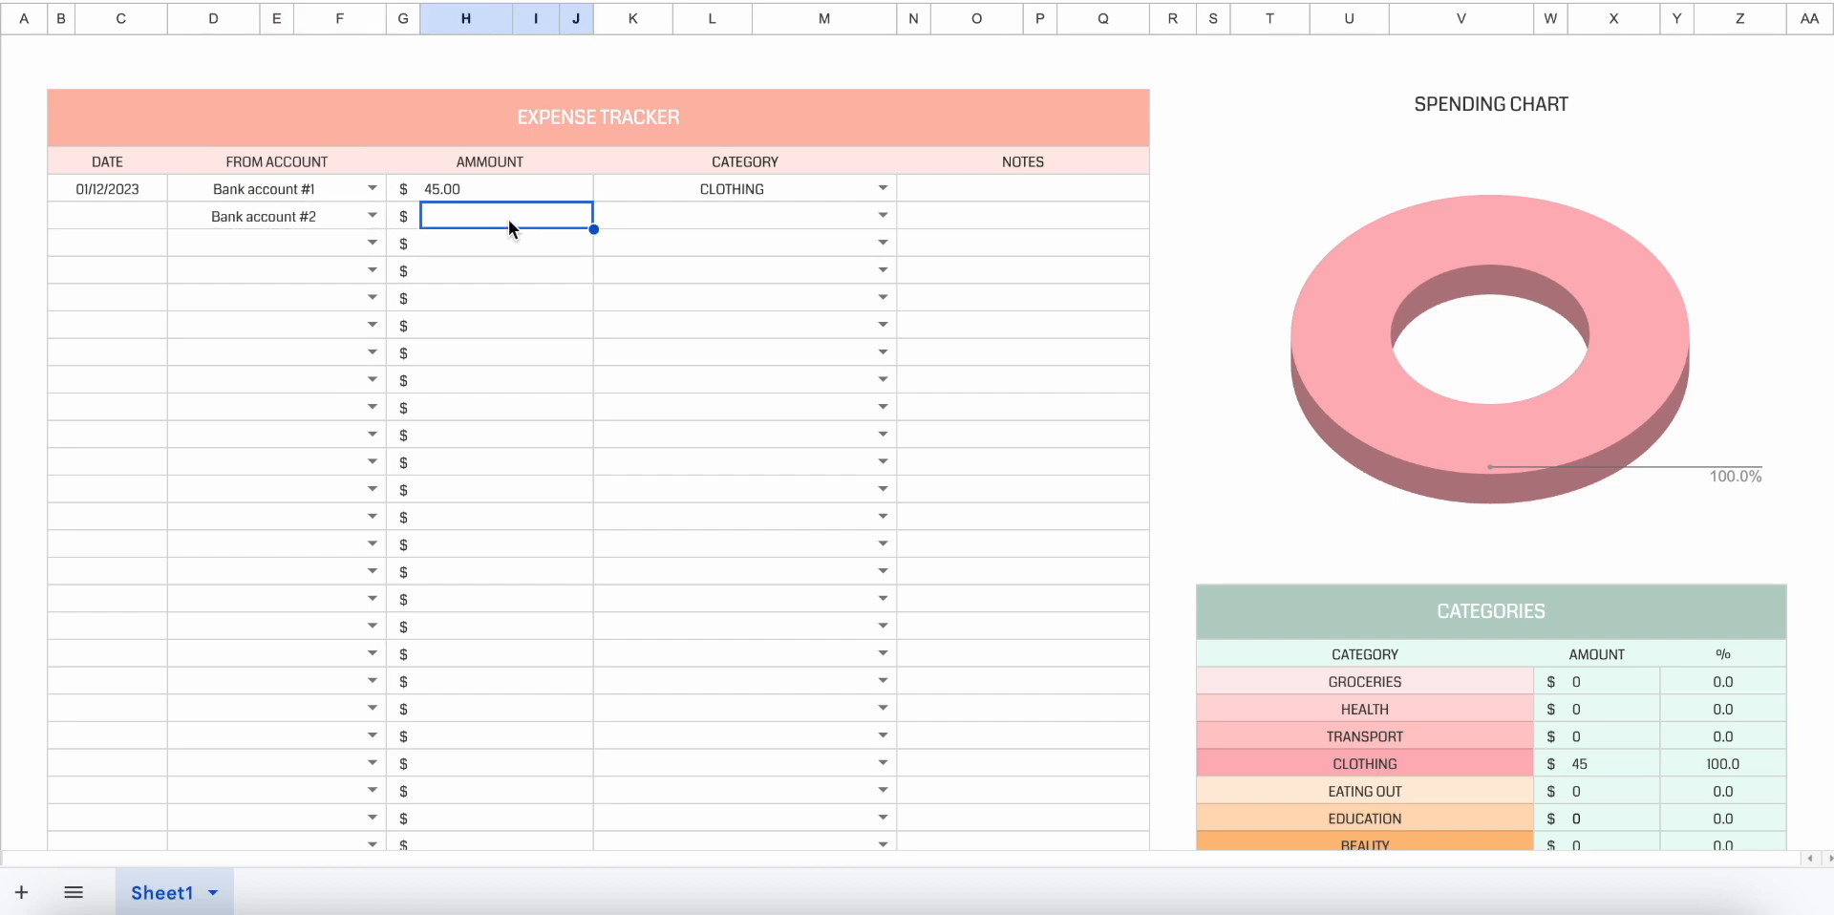
type("35")
key("Return")
left_click(882, 215)
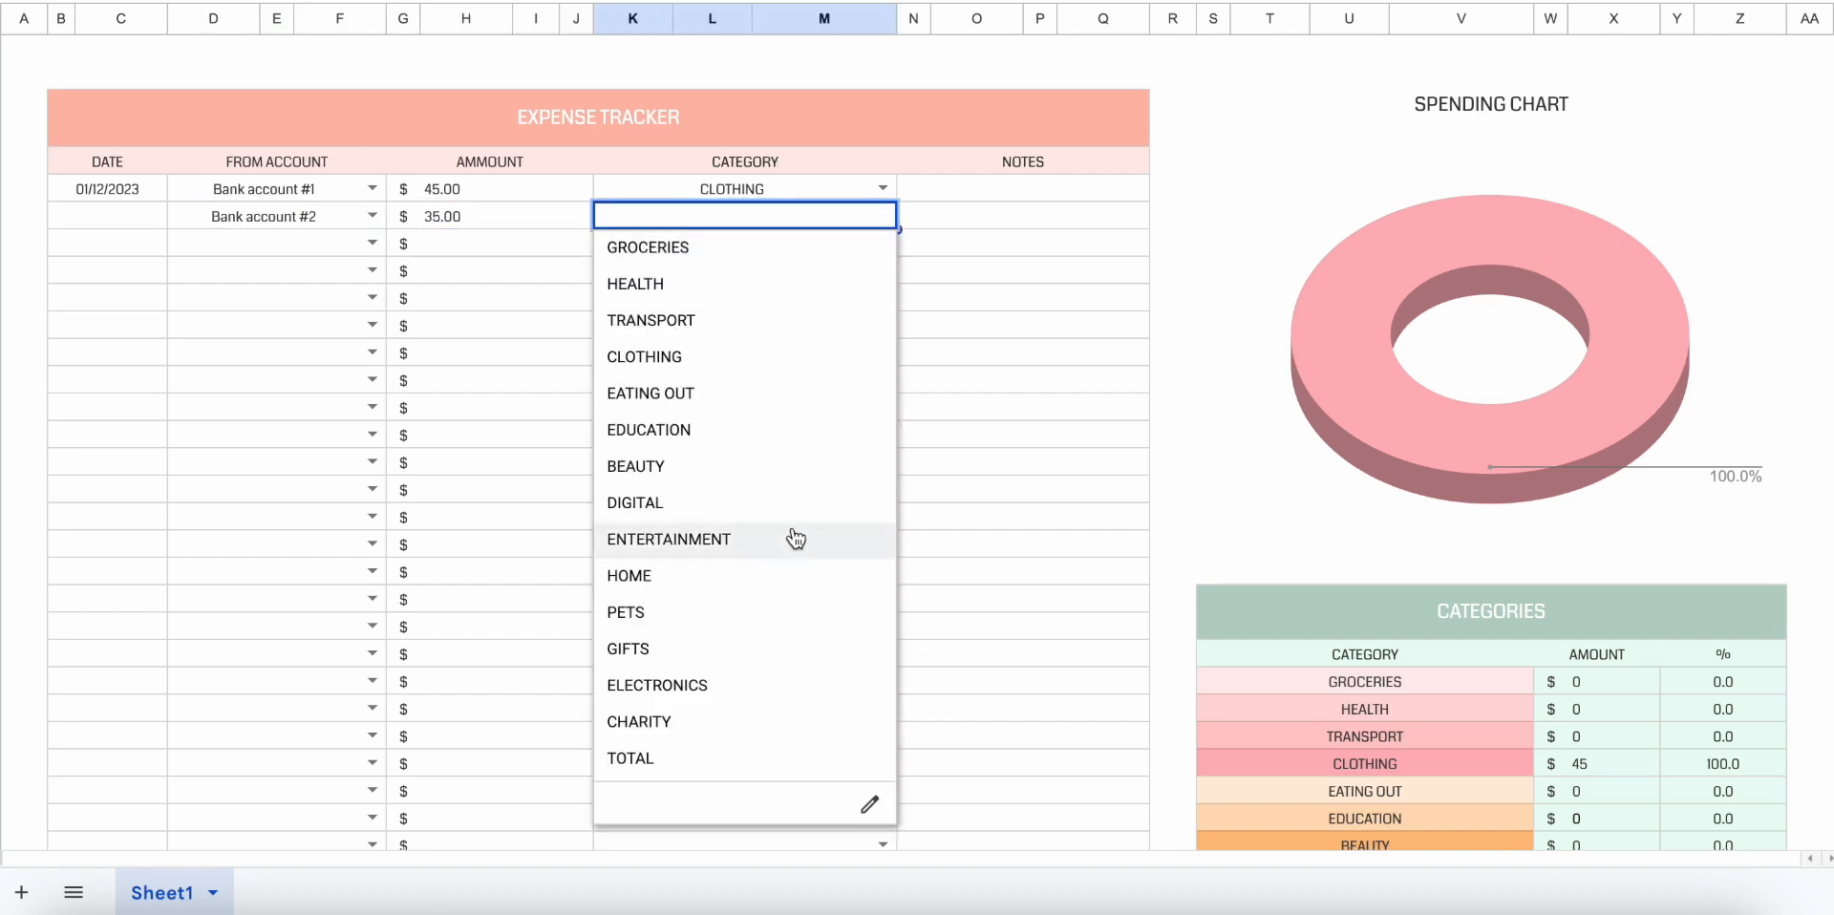
left_click(803, 466)
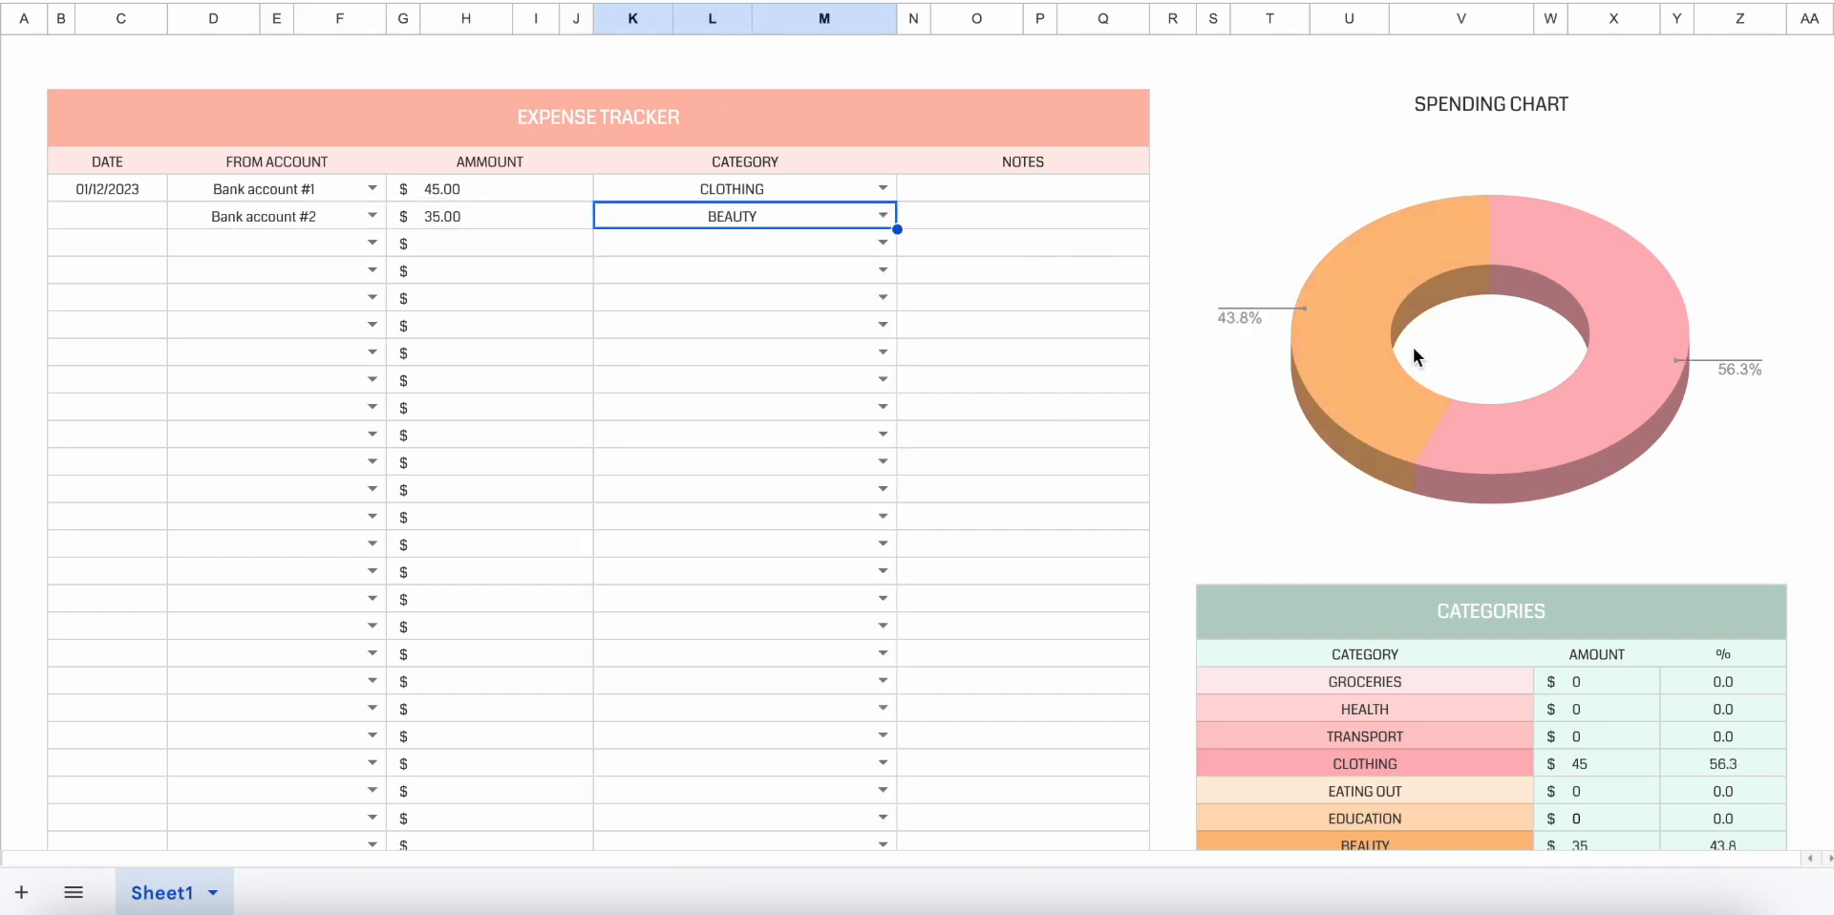
Fill the third Expense Tracker row with Cash, an amount of 25 and the PETS category.
left_click(372, 242)
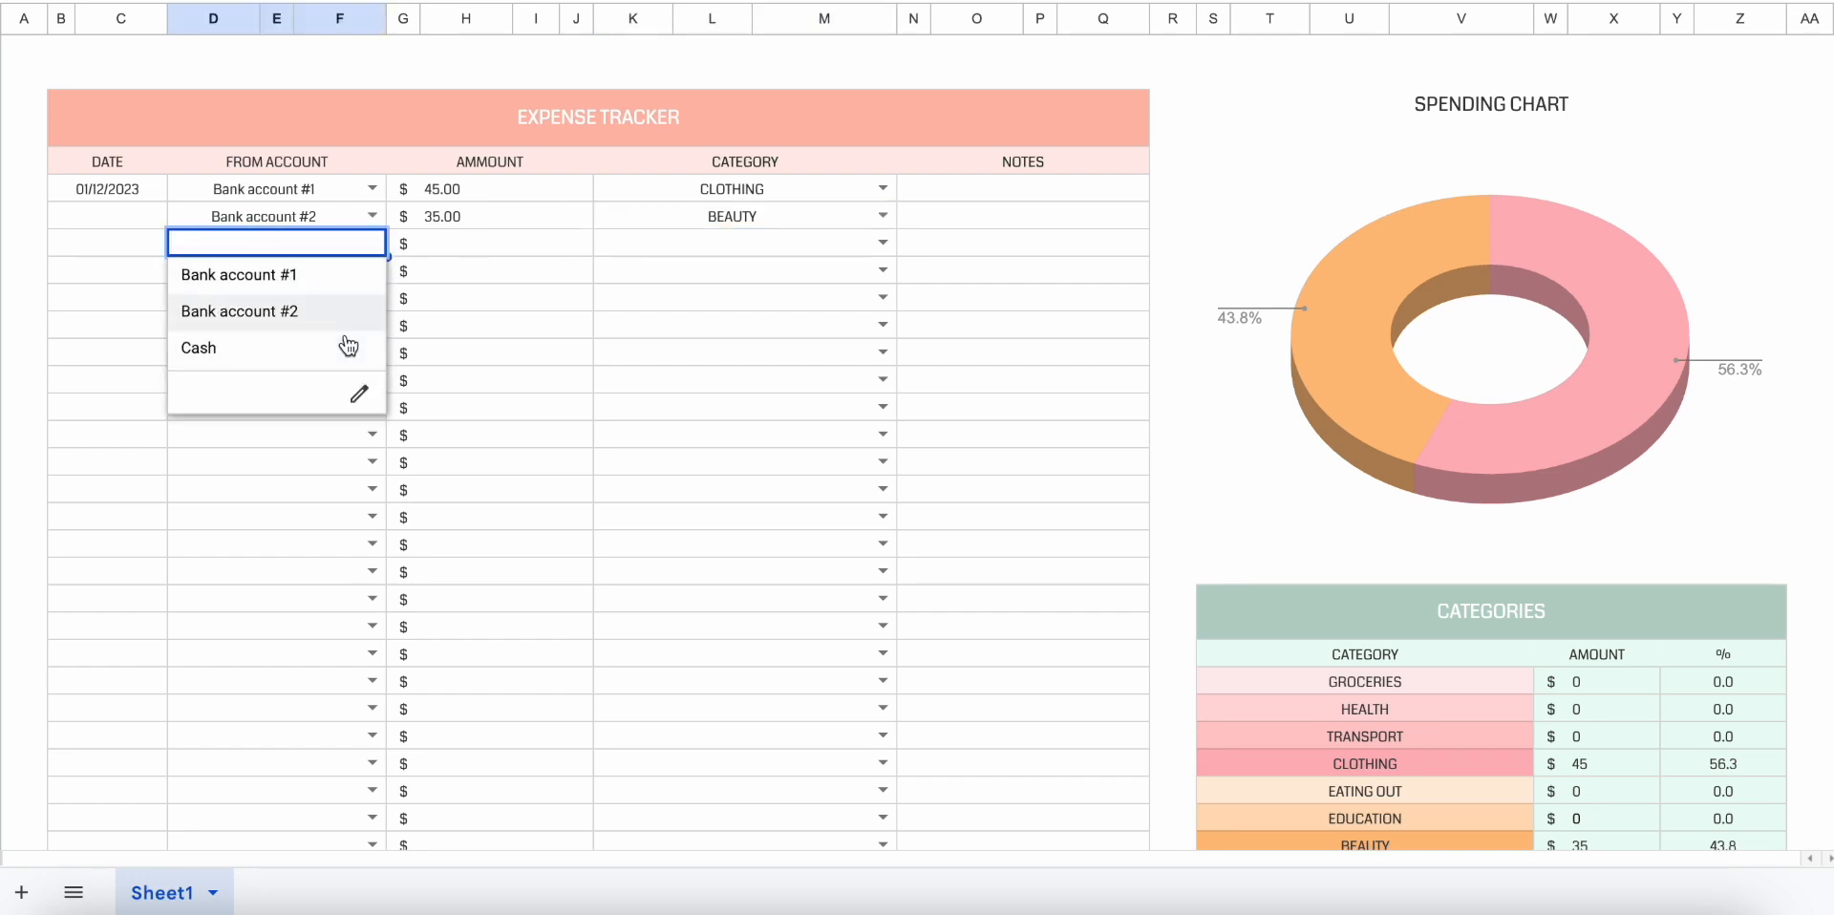
left_click(348, 341)
left_click(511, 242)
type("25")
key("Return")
left_click(882, 242)
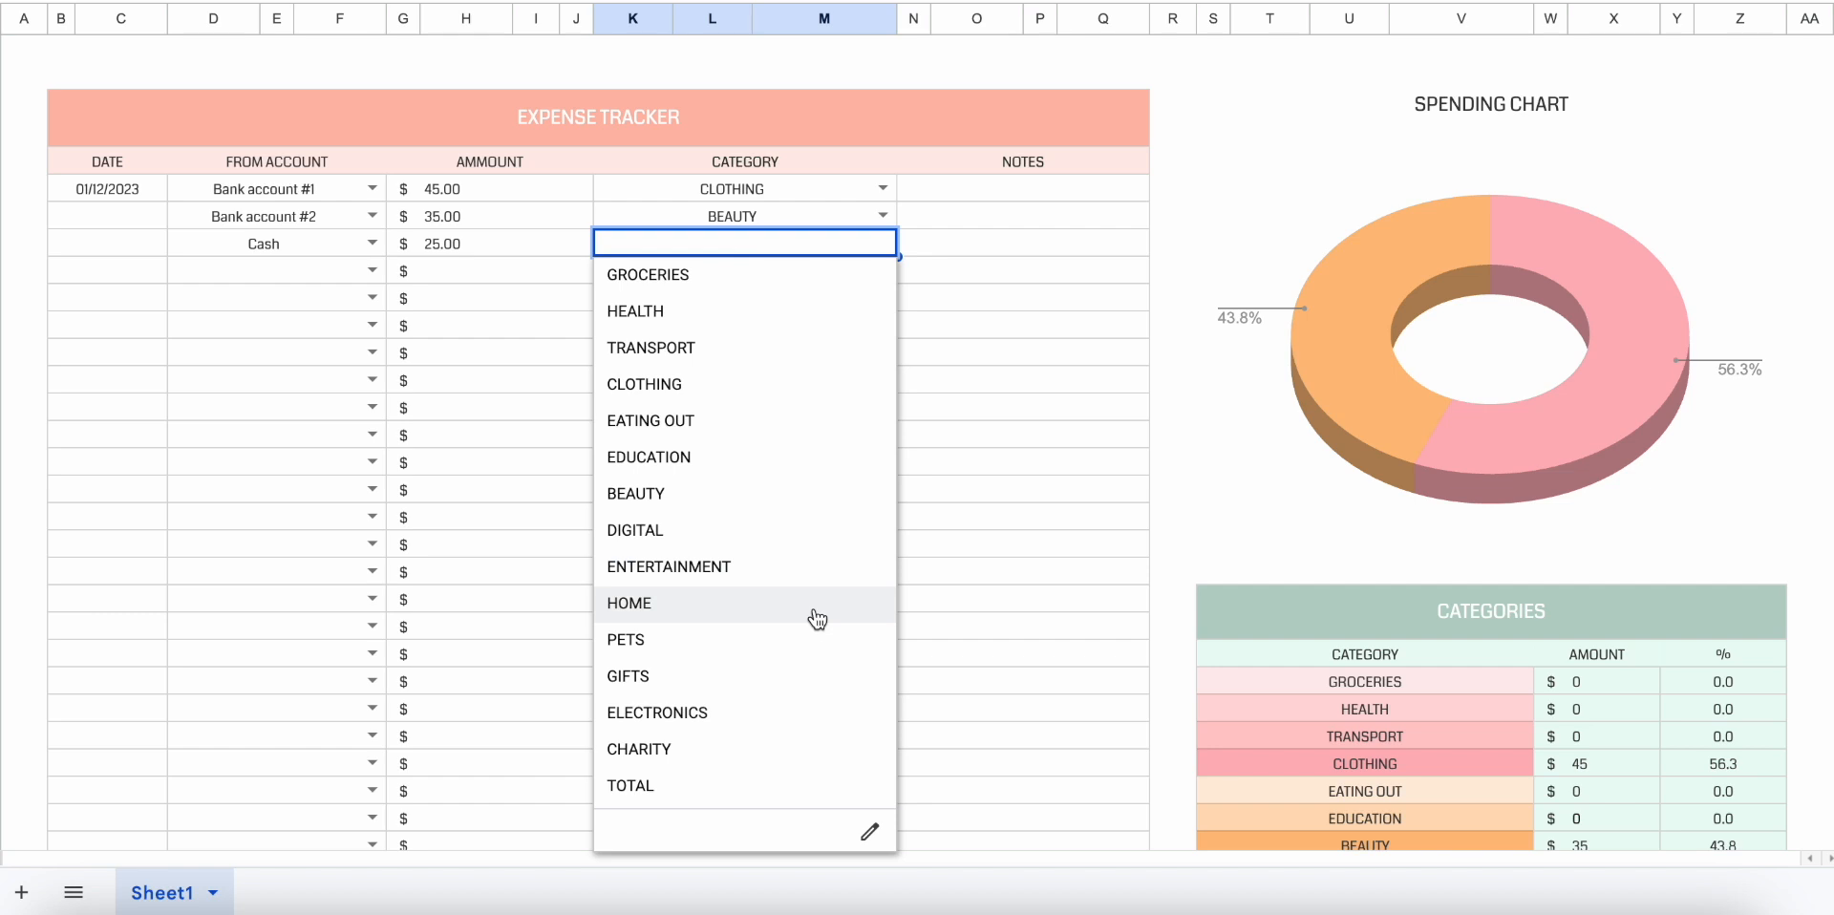
left_click(806, 641)
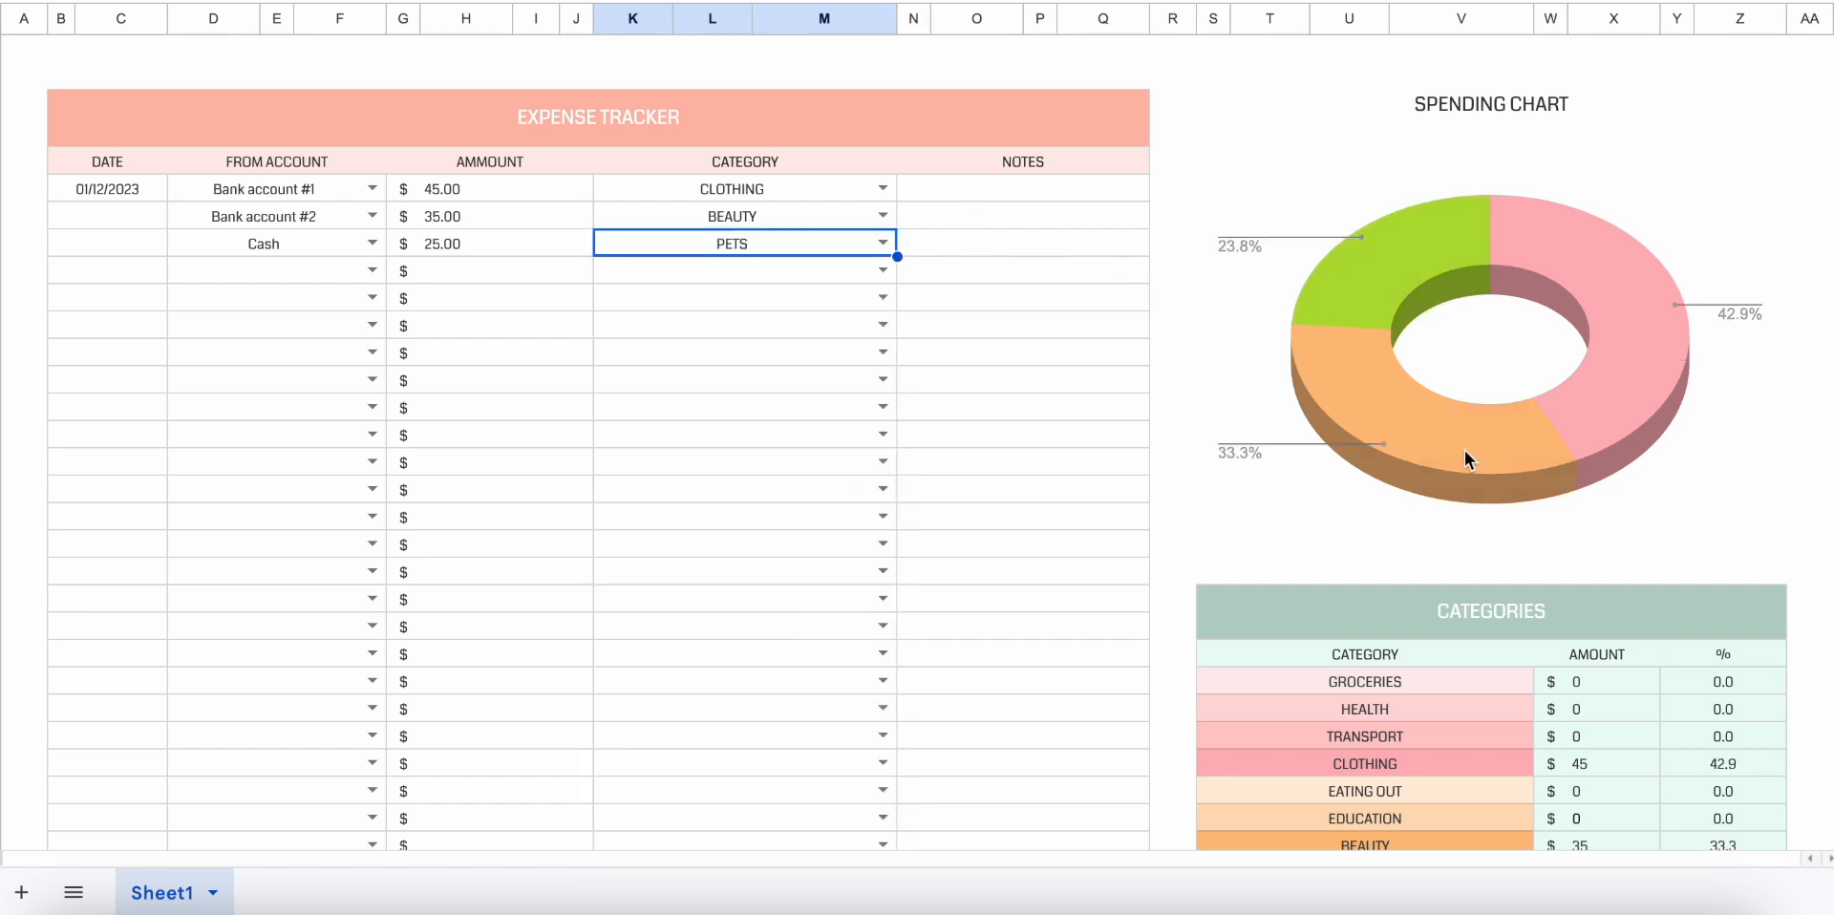
Examine how the Categories table and the Spending Chart break down the logged expenses by category.
left_click(1131, 527)
scroll(1131, 527, "down", 2)
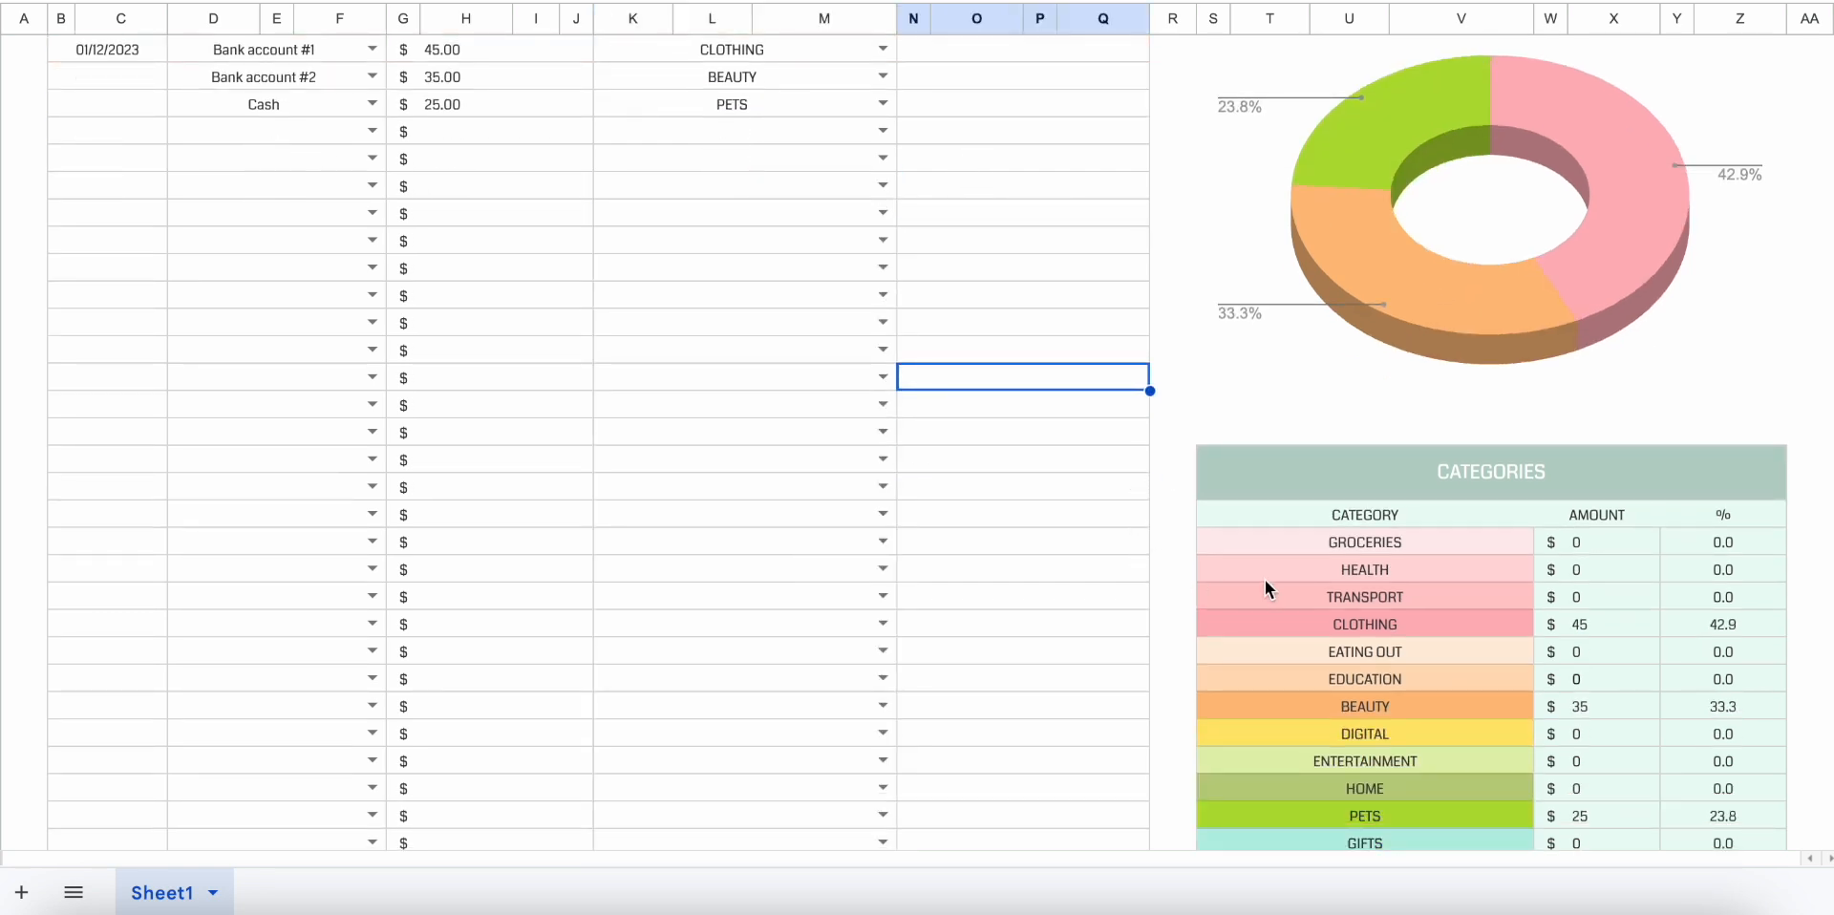
scroll(1284, 548, "down", 3)
left_click_drag(1369, 382, 1358, 810)
left_click(1358, 810)
scroll(1358, 810, "down", 2)
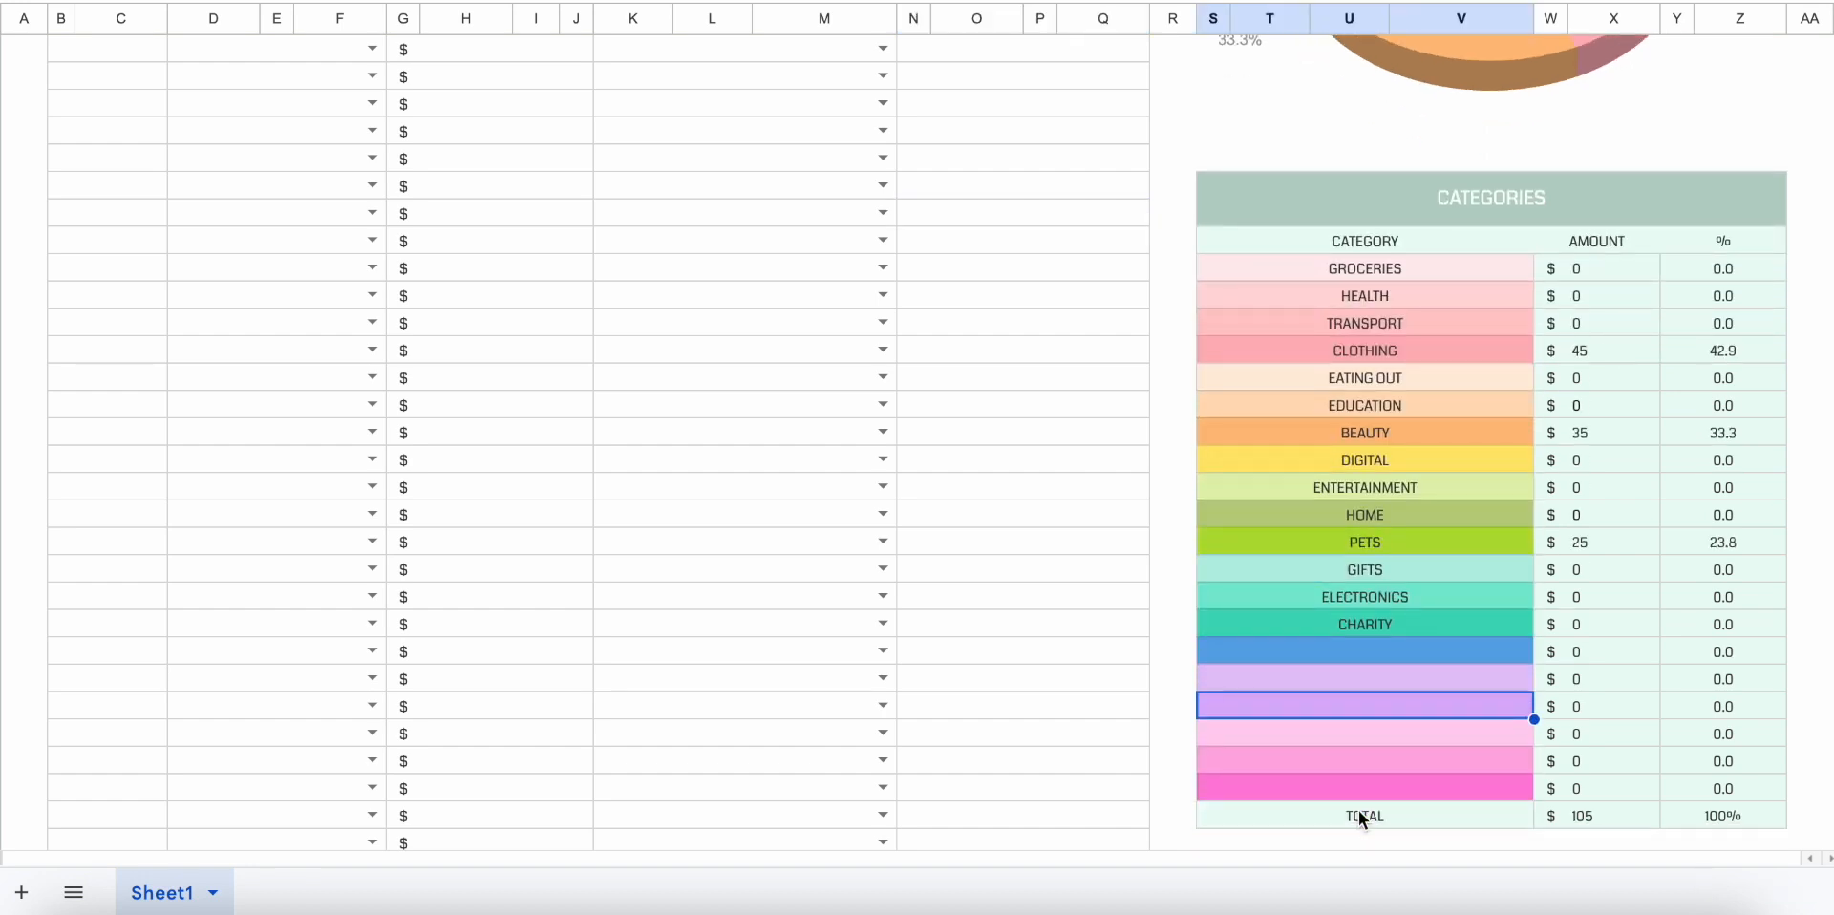
scroll(1358, 810, "up", 8)
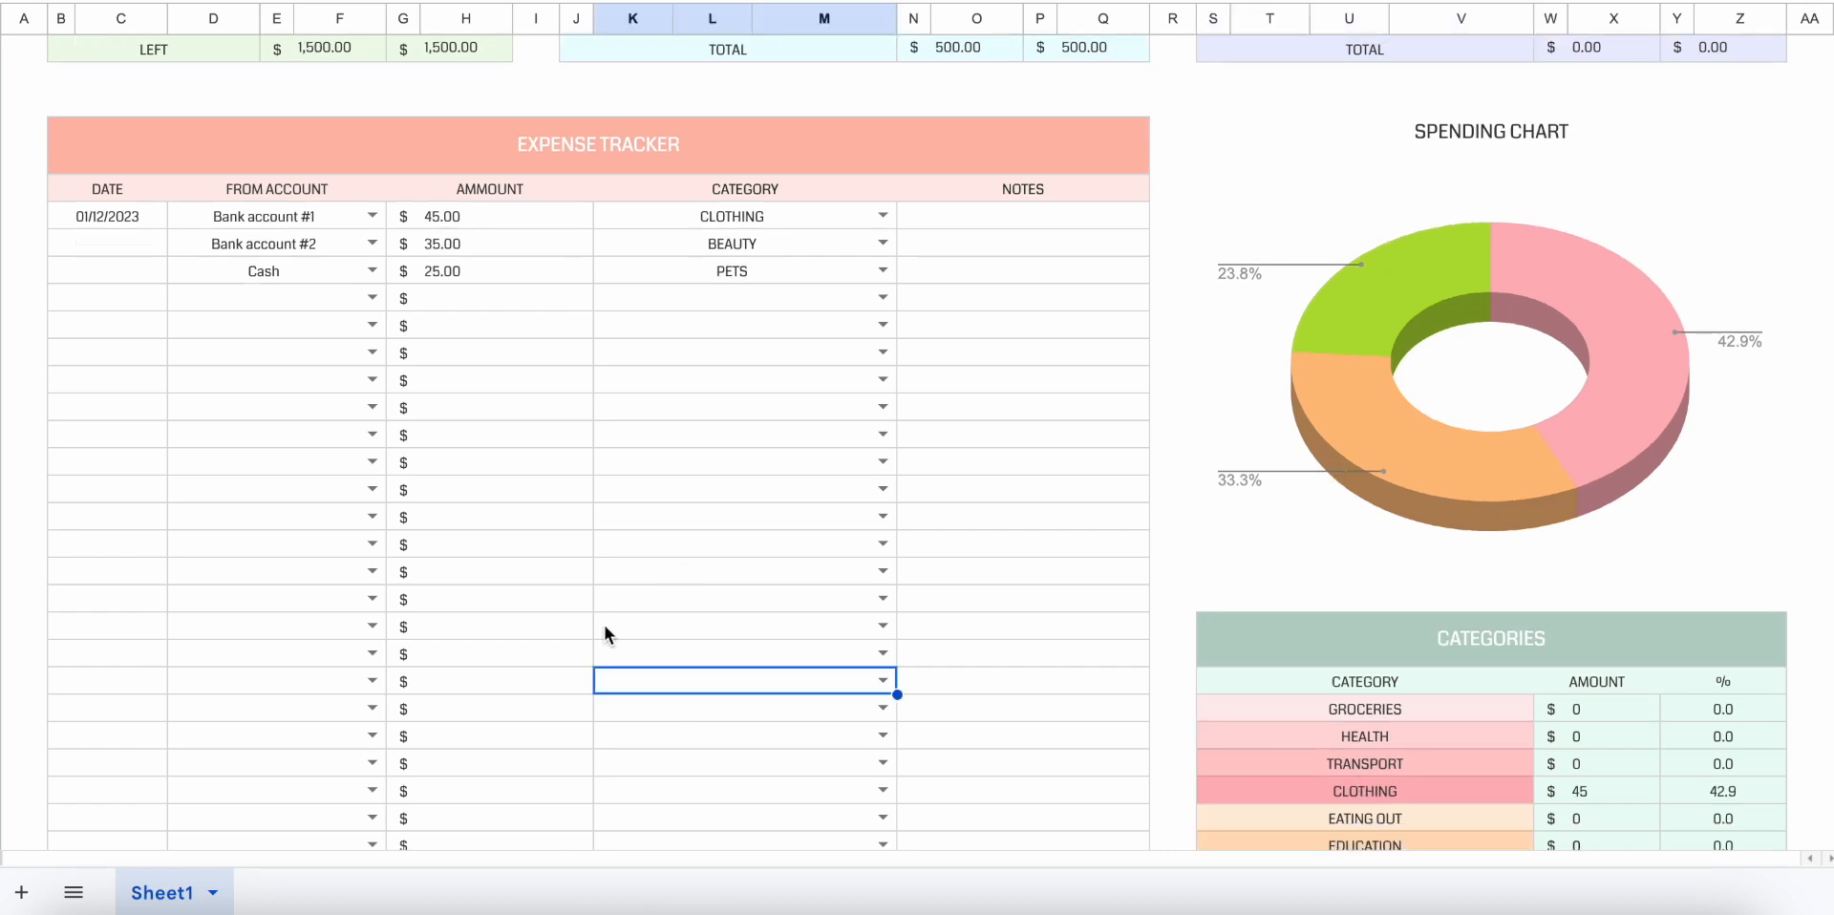
scroll(604, 625, "up", 1)
scroll(604, 624, "down", 3)
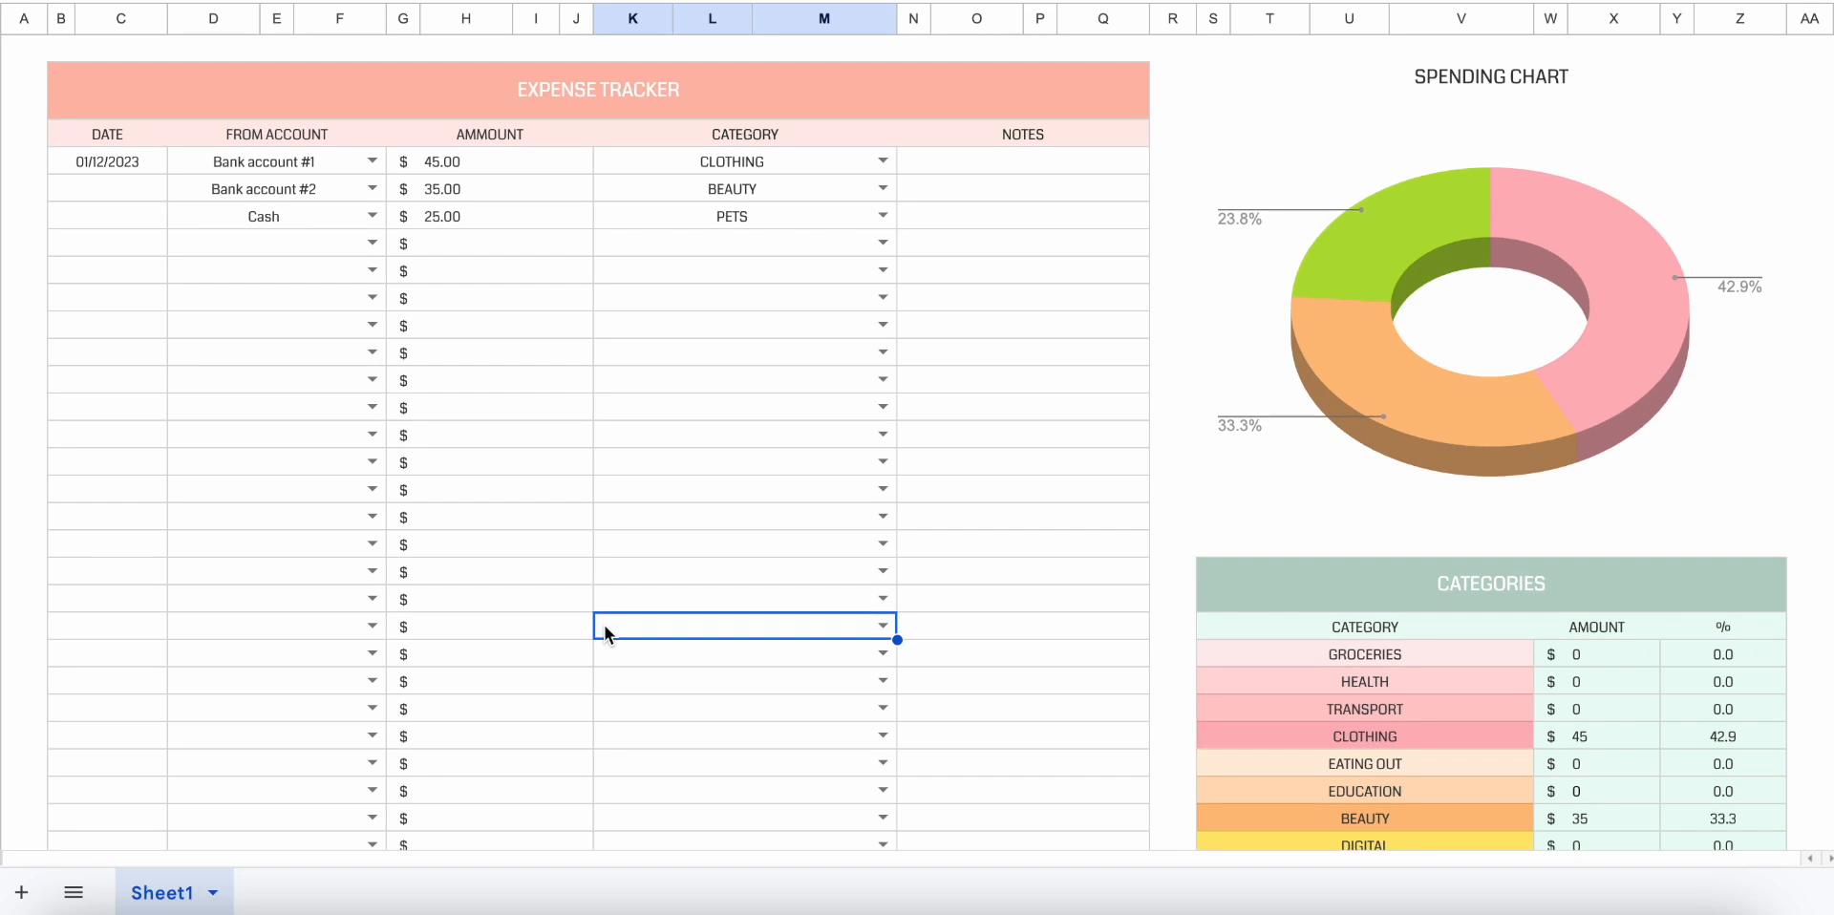
Duplicate Sheet1 and clear the start balances in the copy's My Accounts table.
left_click(212, 892)
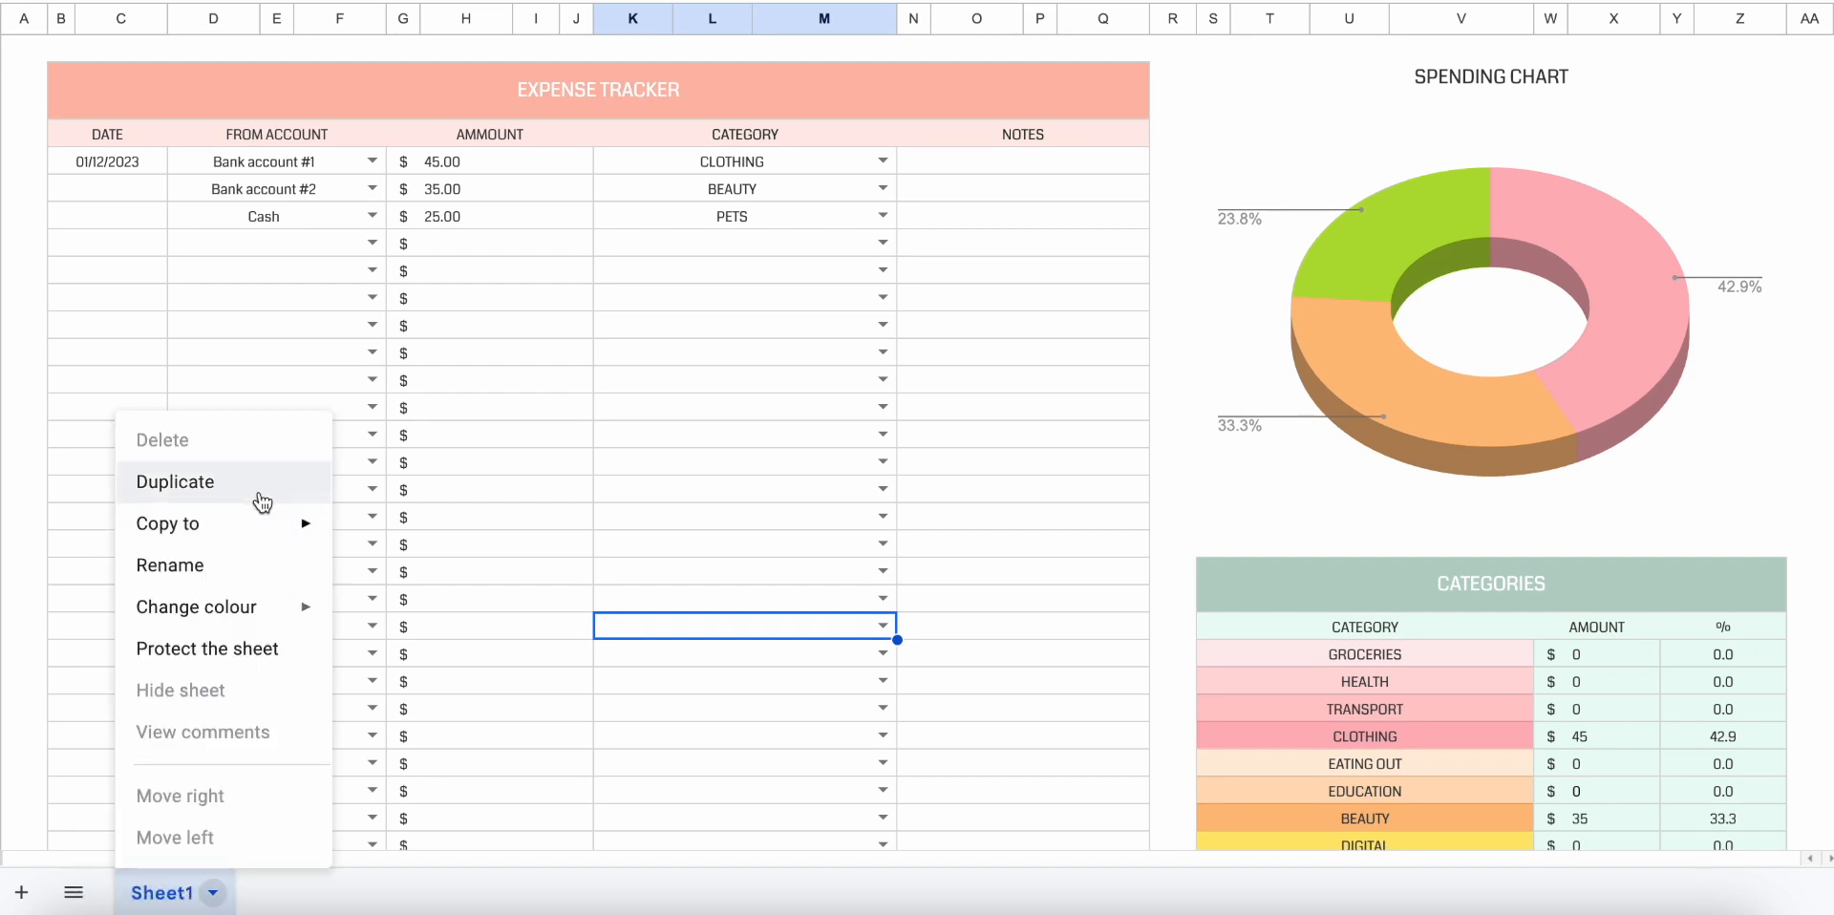
left_click(261, 501)
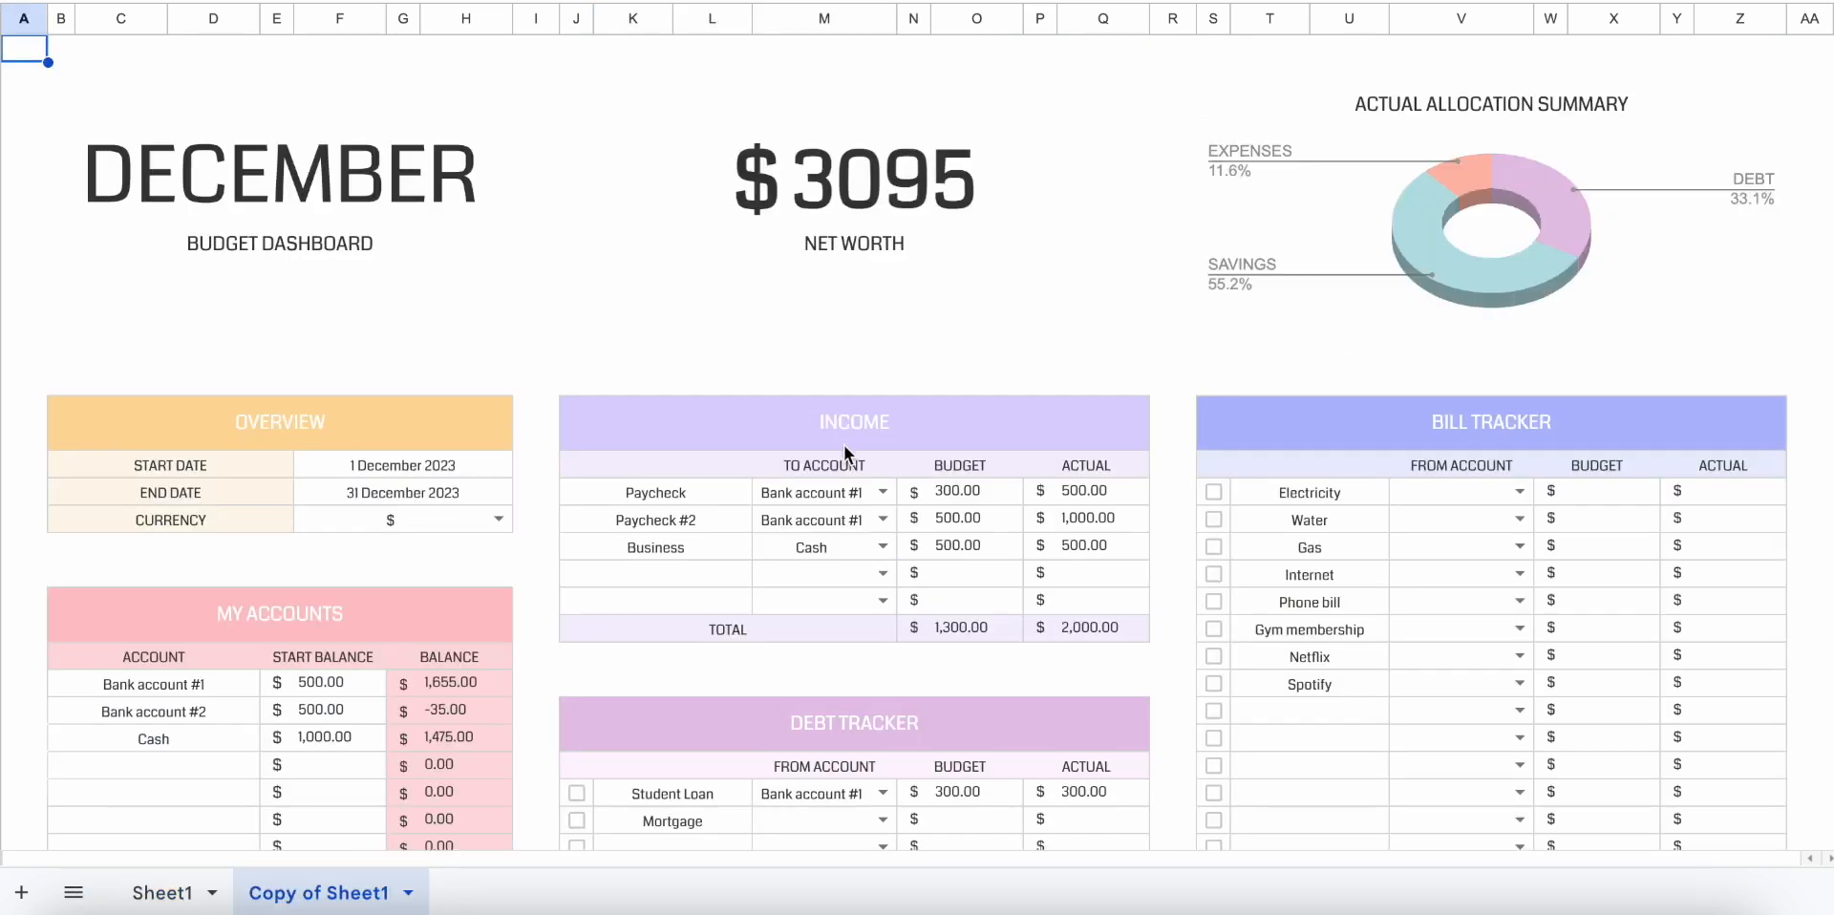
scroll(845, 453, "down", 3)
scroll(845, 454, "down", 1)
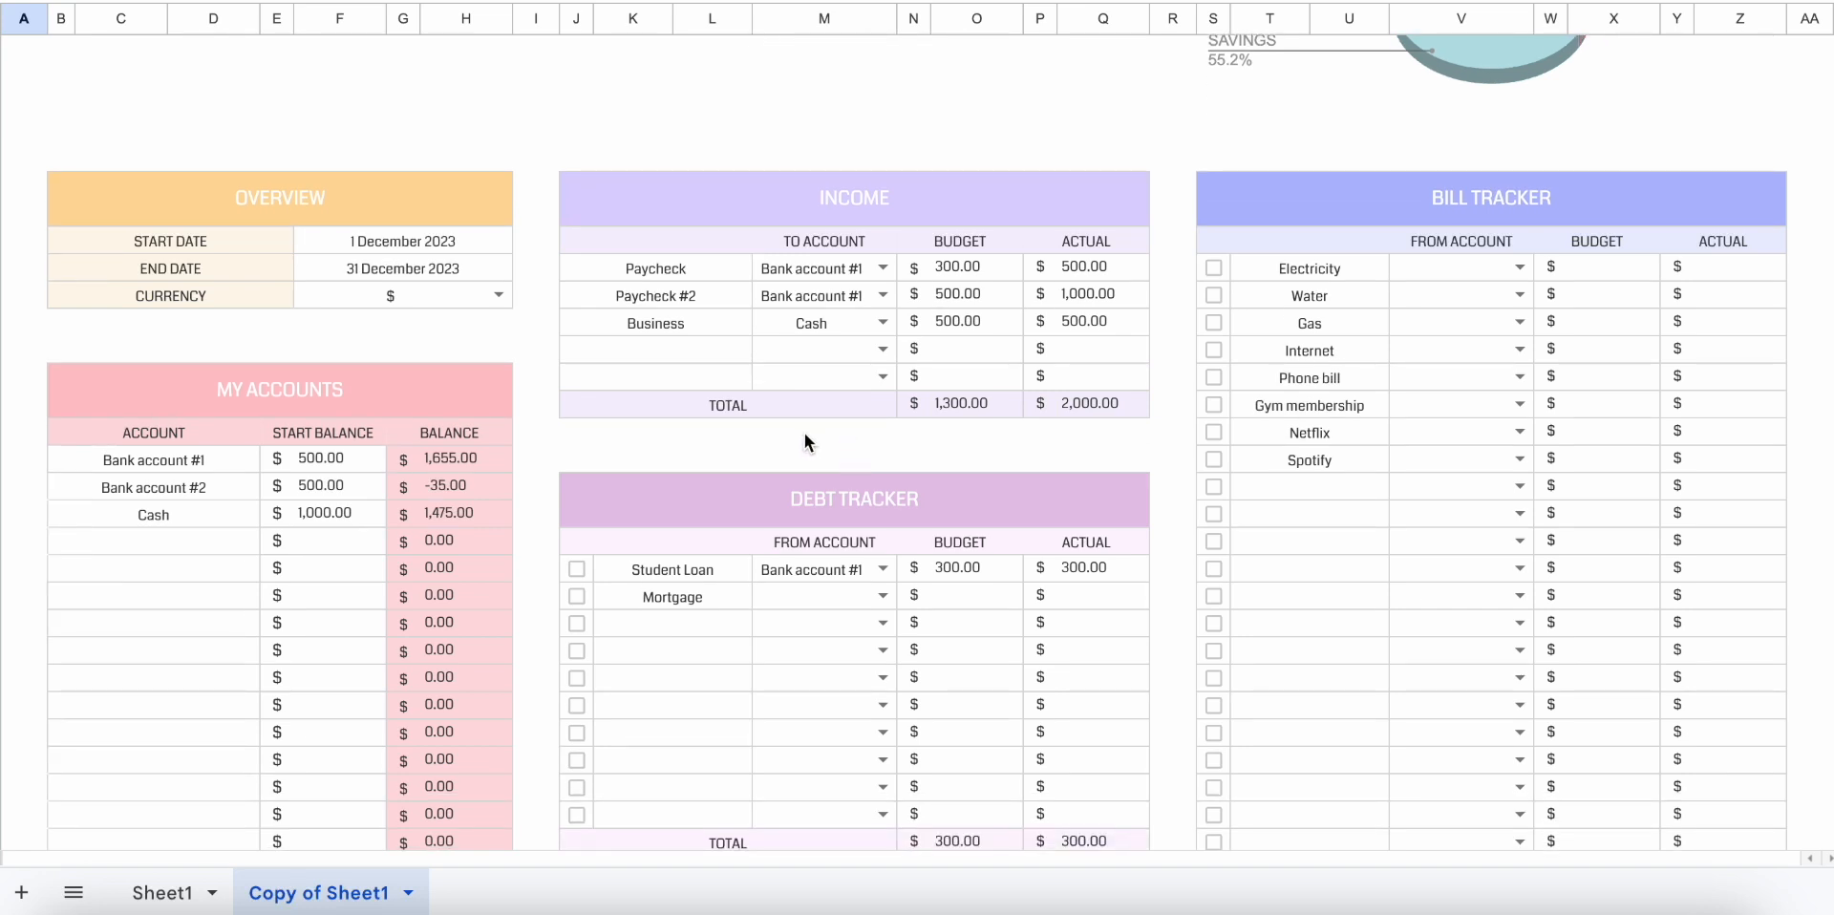
scroll(364, 451, "up", 4)
scroll(364, 450, "down", 5)
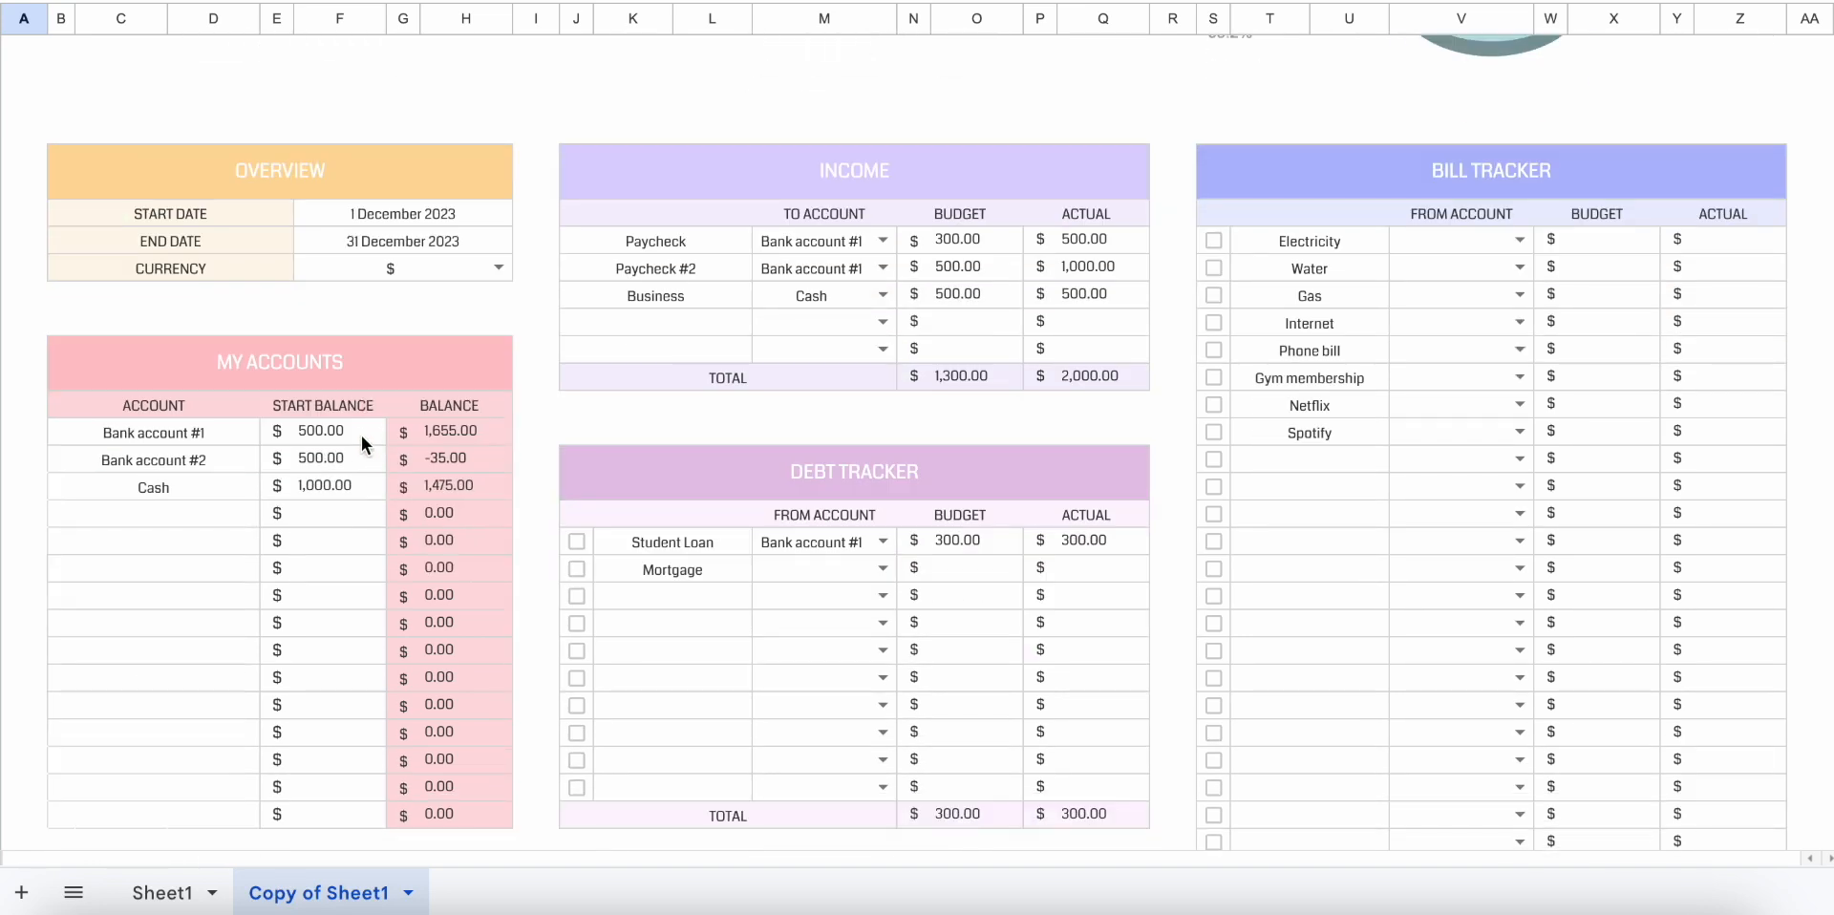
left_click_drag(363, 441, 361, 676)
key("Delete")
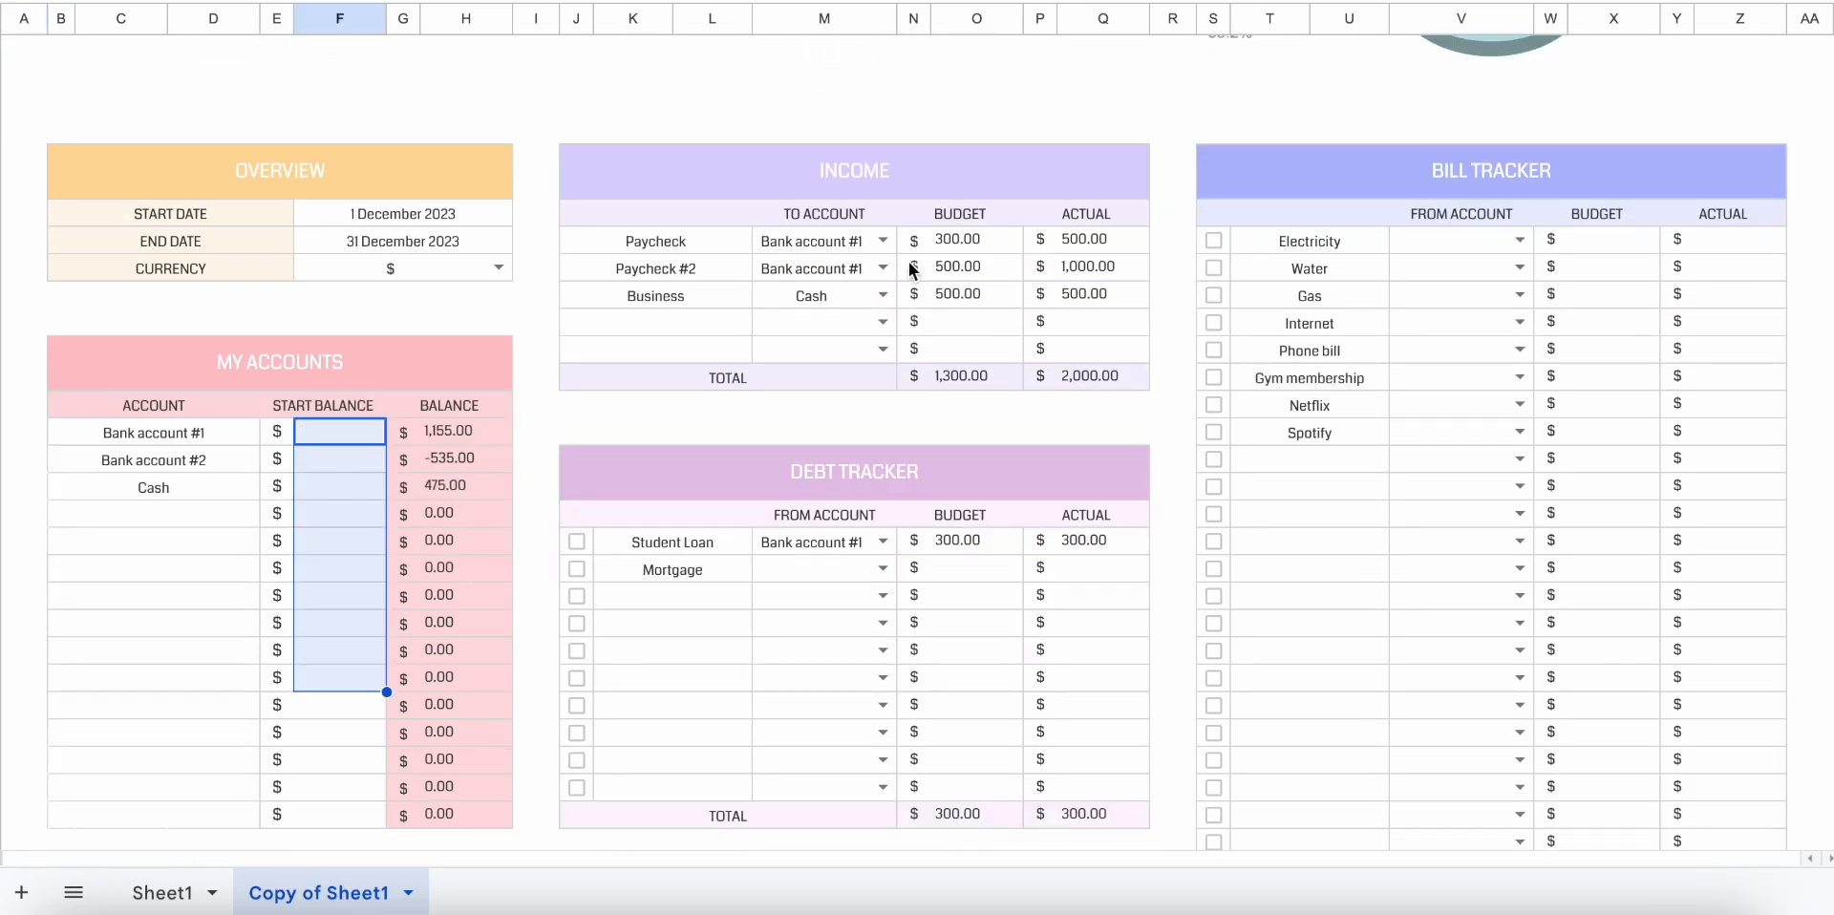
Clear the income names, budget and actual amounts, and receiving accounts from the copy's Income table.
left_click_drag(703, 247, 703, 340)
key("Delete")
left_click_drag(974, 238, 982, 350)
key("Delete")
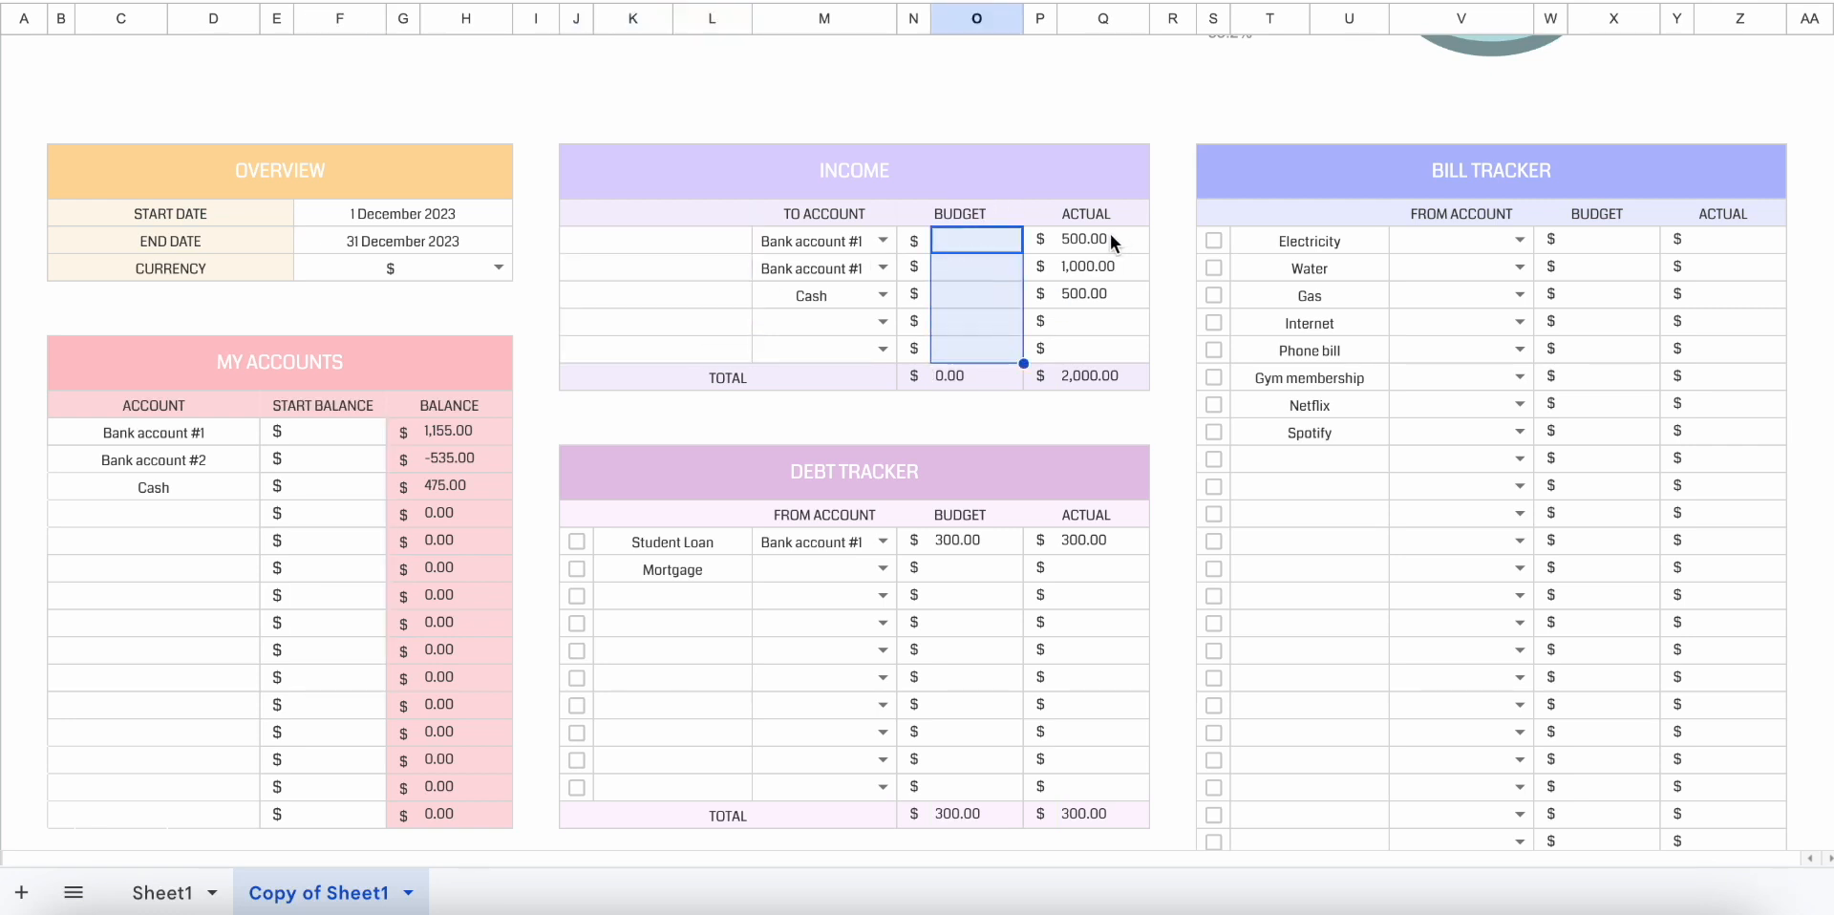
left_click_drag(1110, 238, 1110, 324)
key("Delete")
left_click_drag(778, 239, 796, 296)
key("Delete")
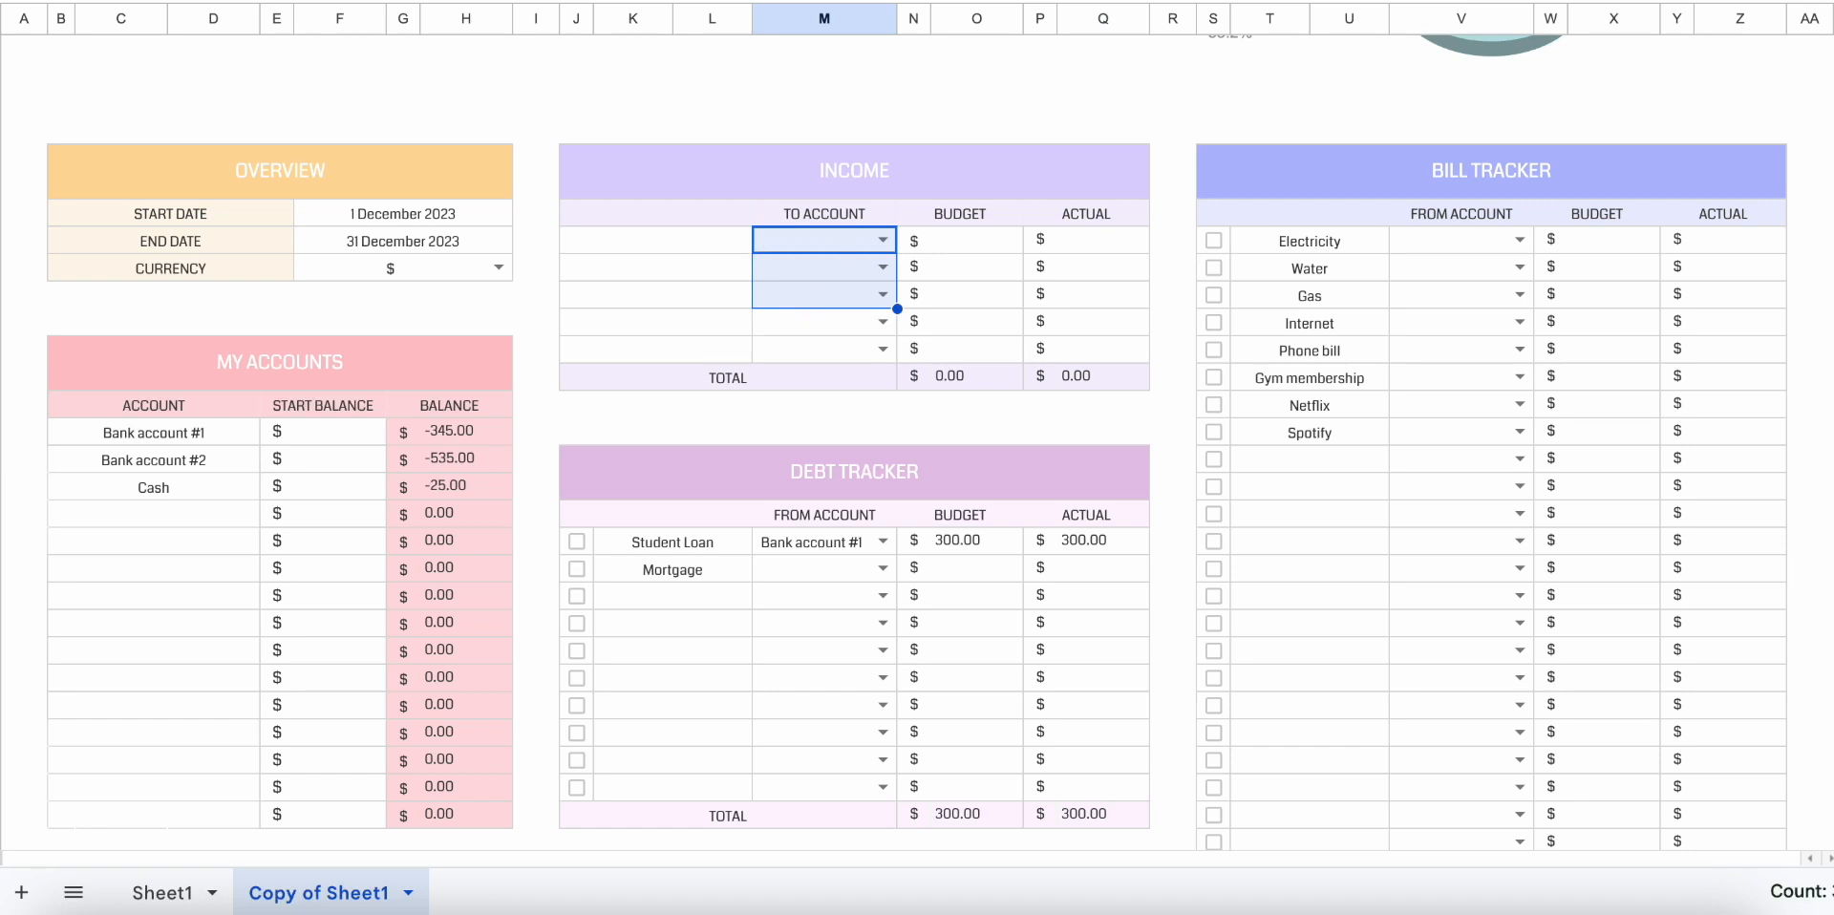
left_click(812, 541)
key("Delete")
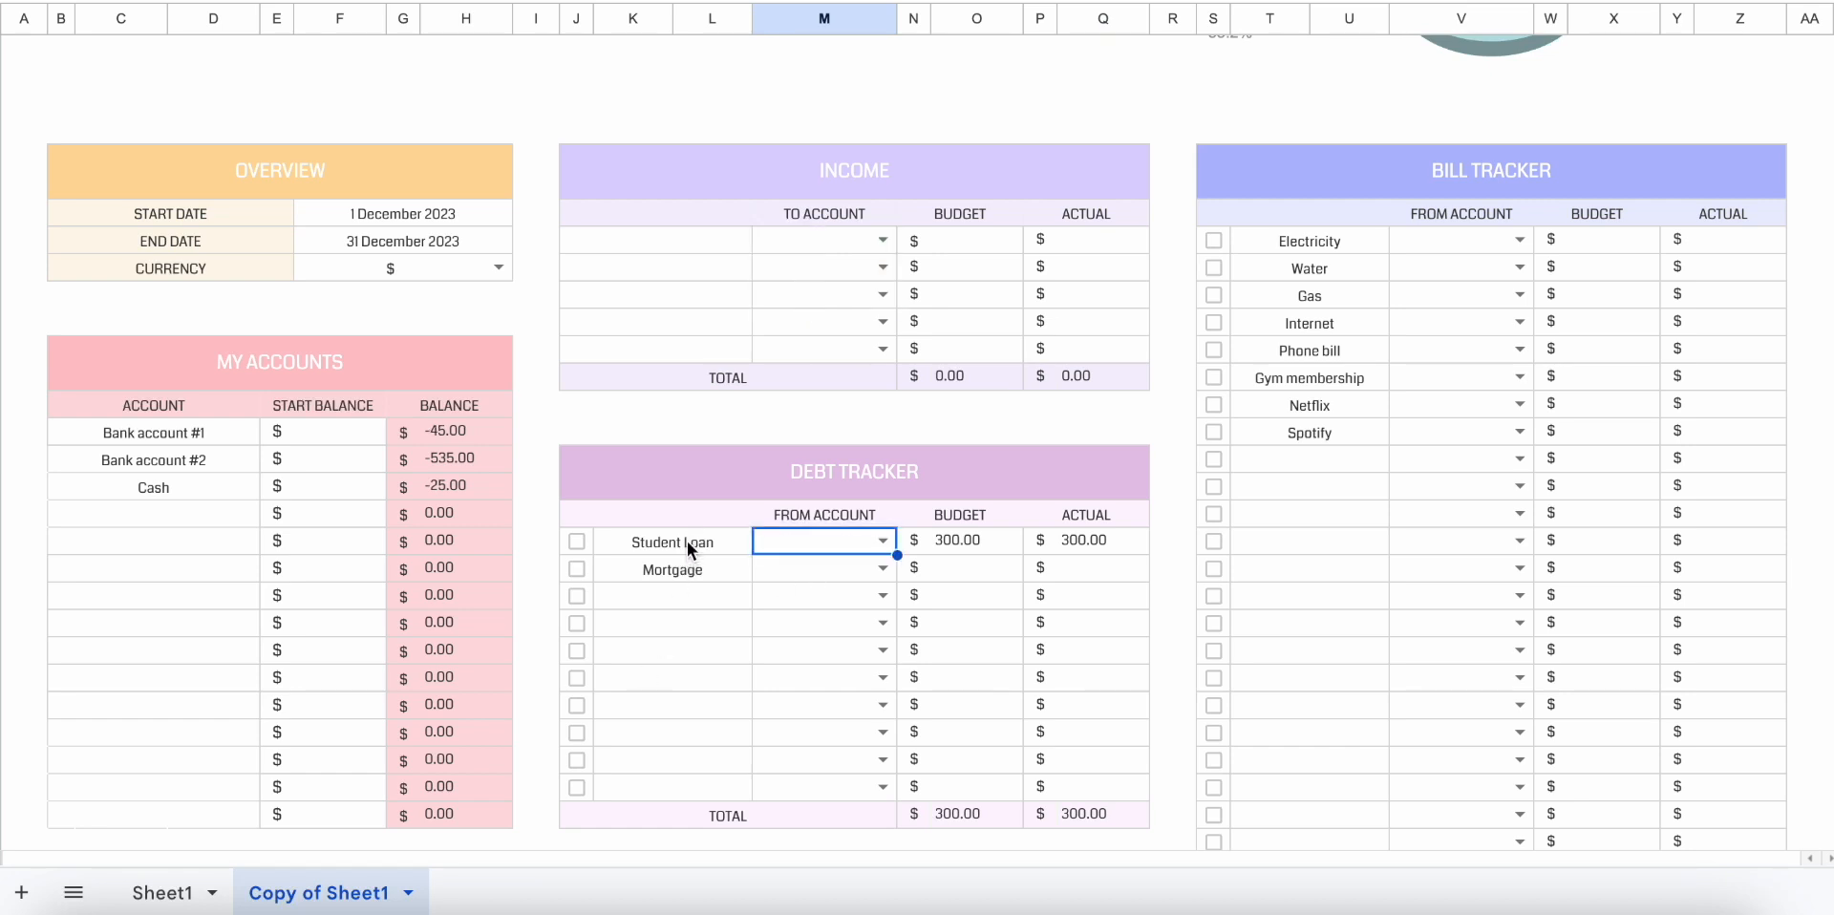
left_click_drag(686, 542, 626, 620)
key("Delete")
right_click(175, 903)
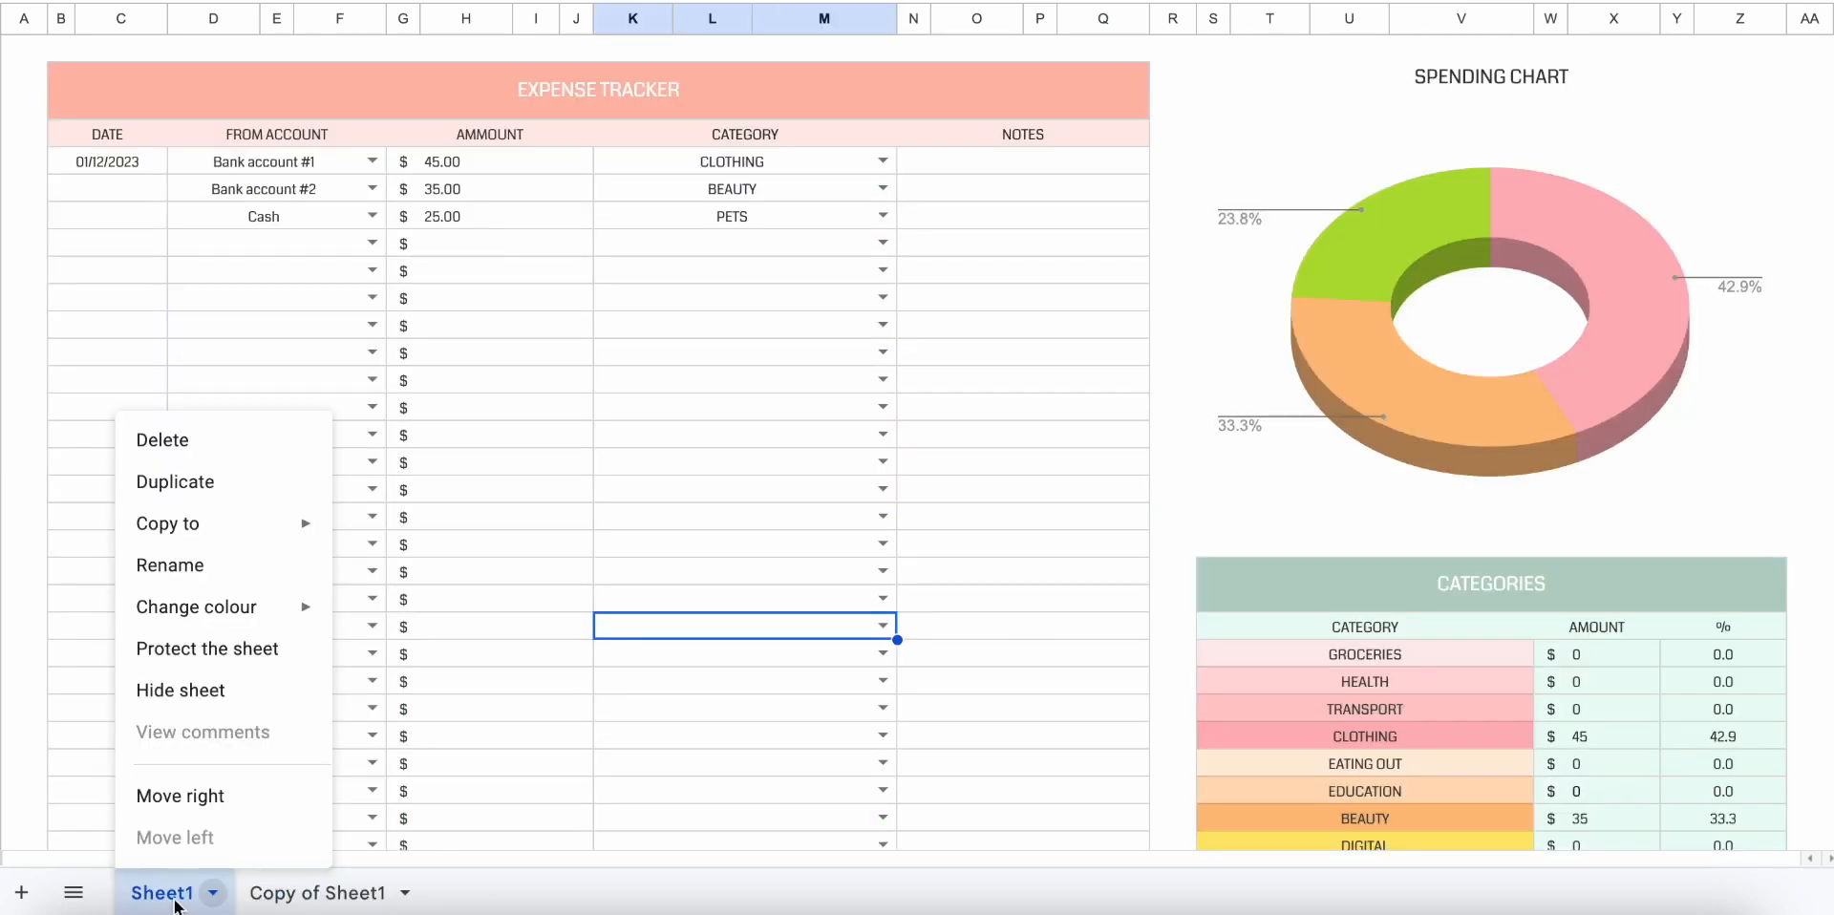
left_click(190, 440)
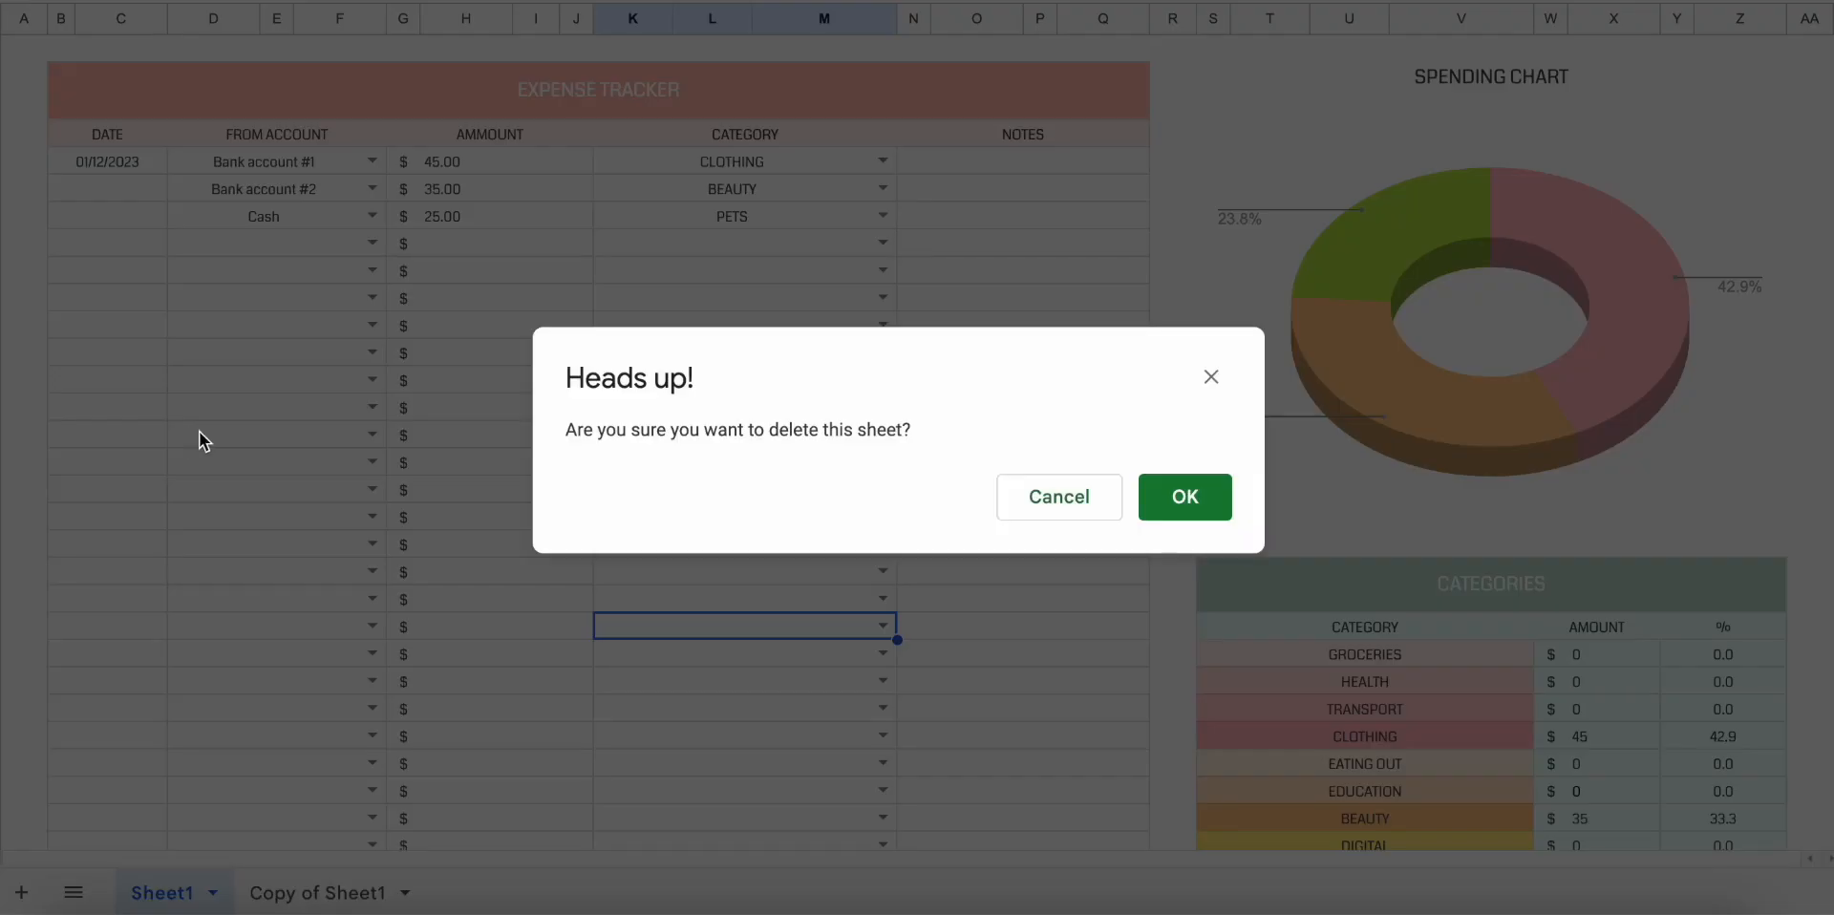
left_click(1023, 496)
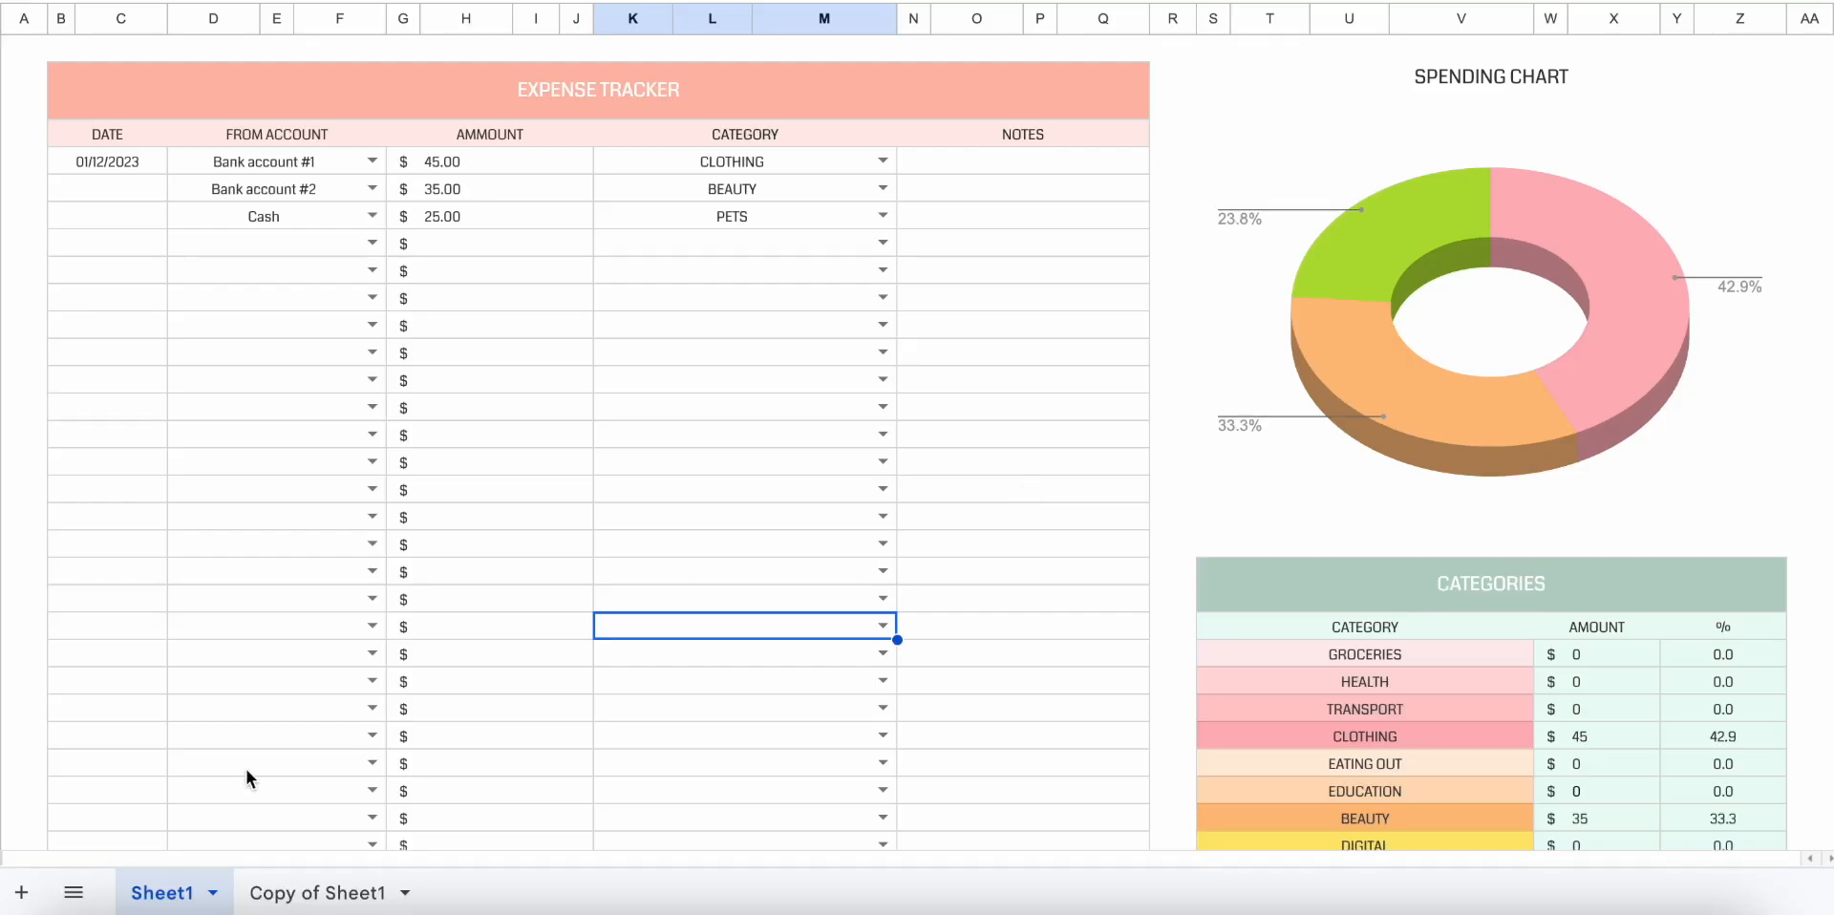
left_click(324, 894)
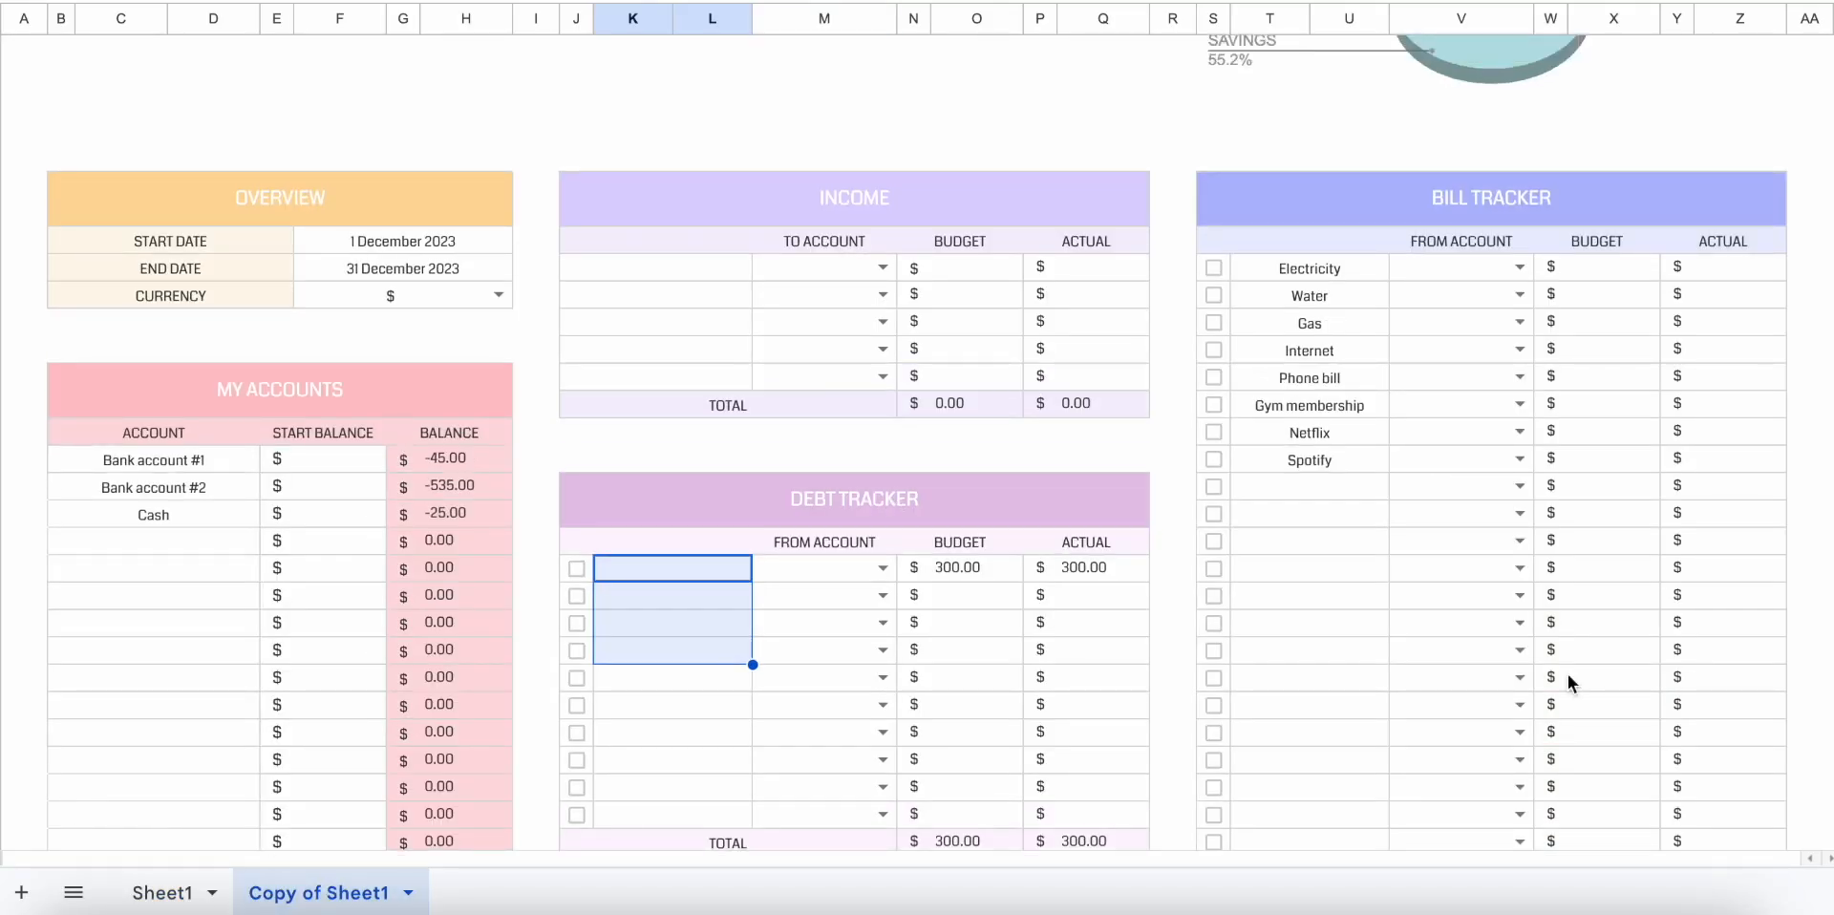